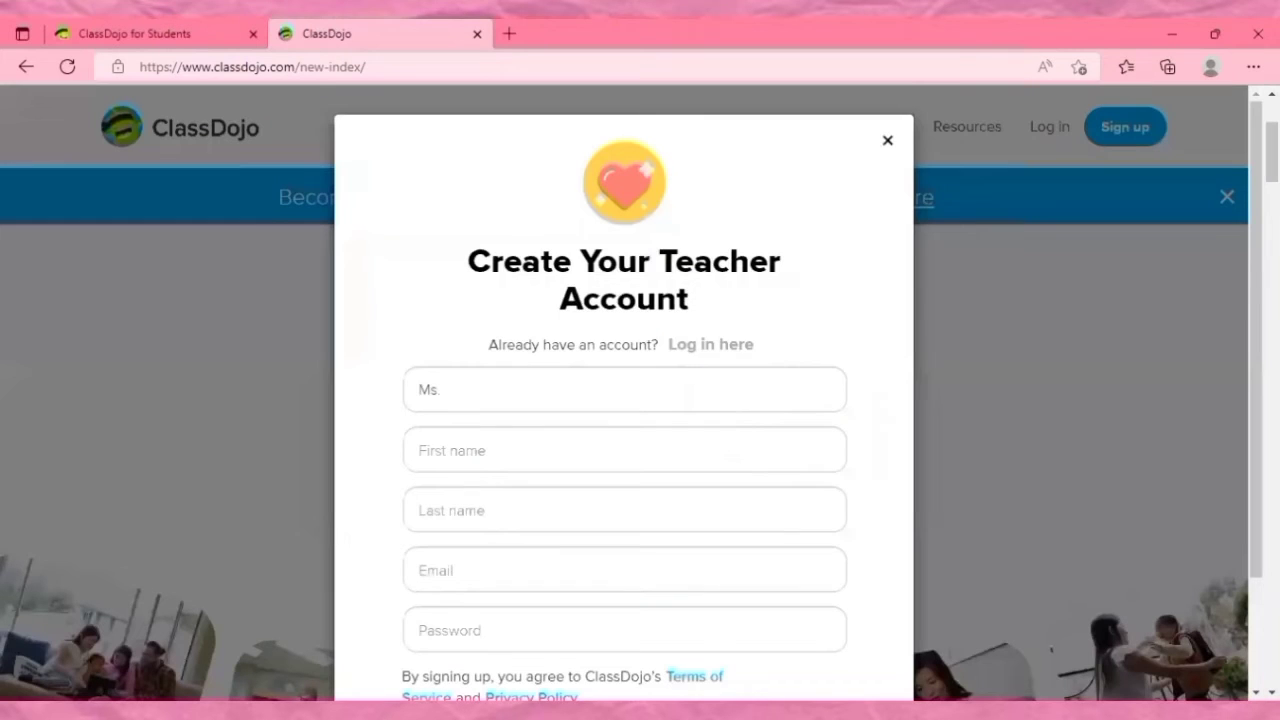
Set the title to Miss in the teacher account sign-up form.
{"action": "left_click_drag", "start_coordinate": [1256, 340], "coordinate": [1256, 423]}
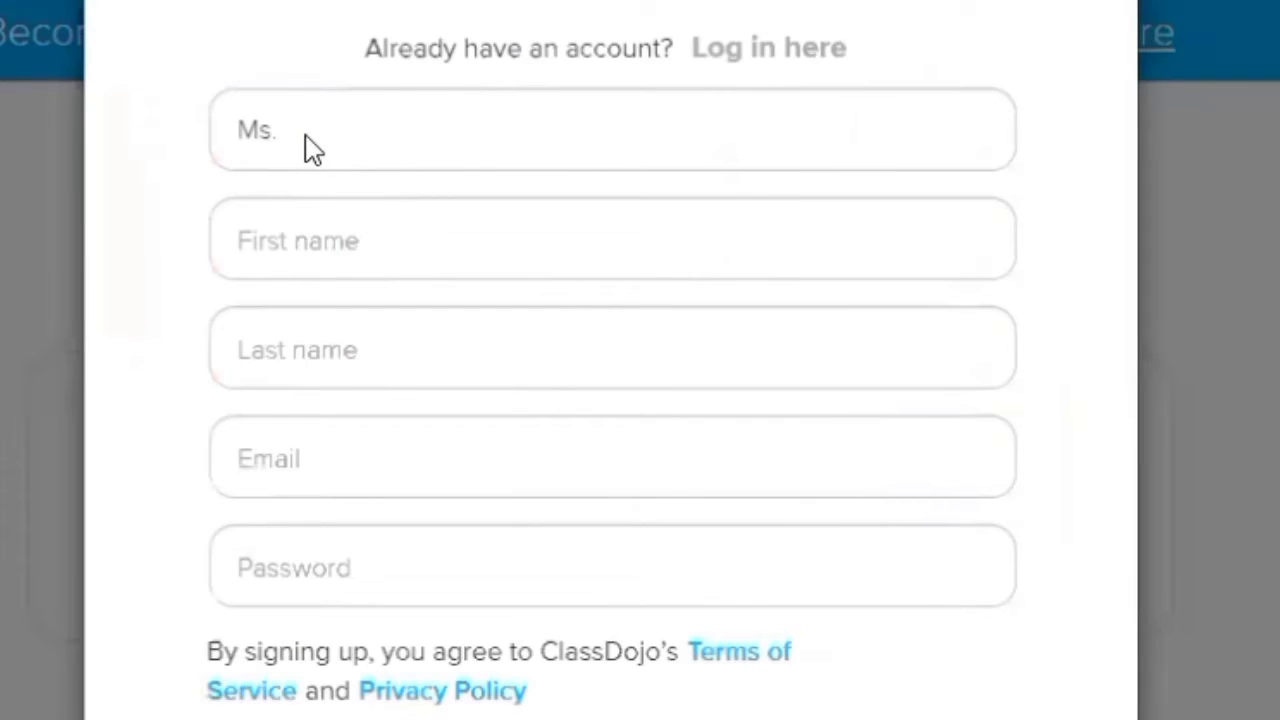
{"action": "left_click", "coordinate": [310, 148]}
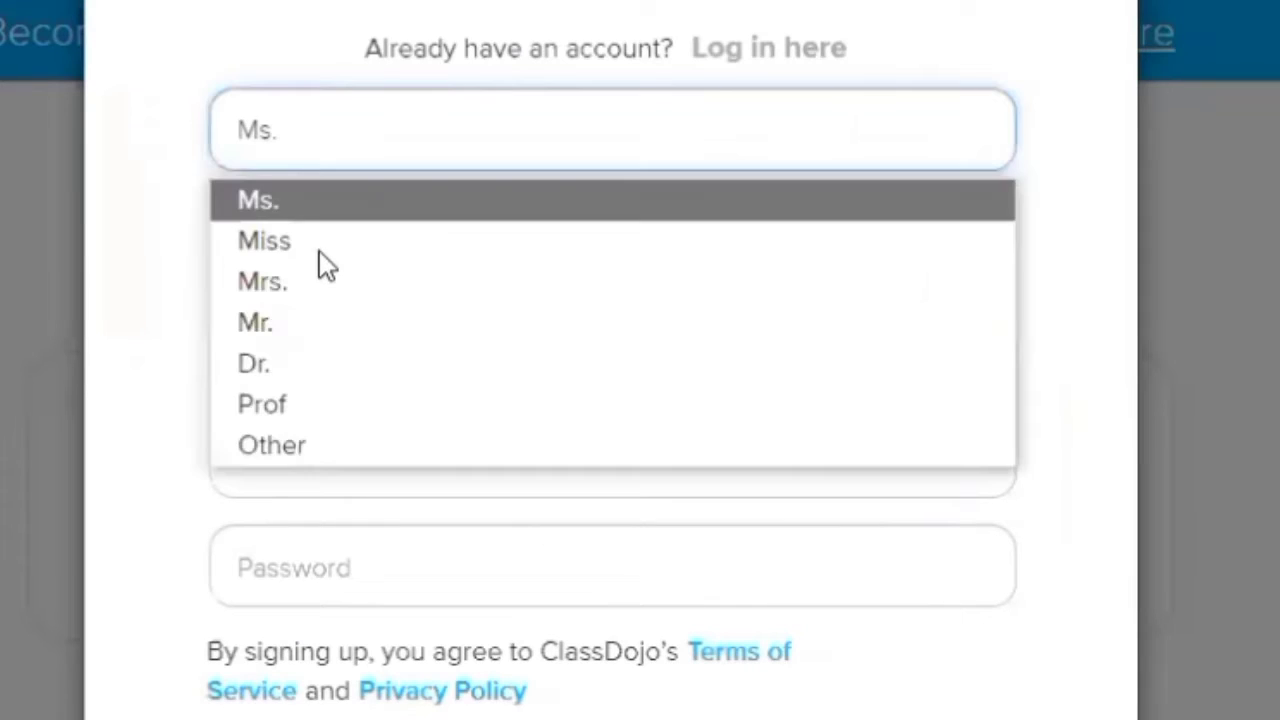
{"action": "left_click", "coordinate": [320, 240]}
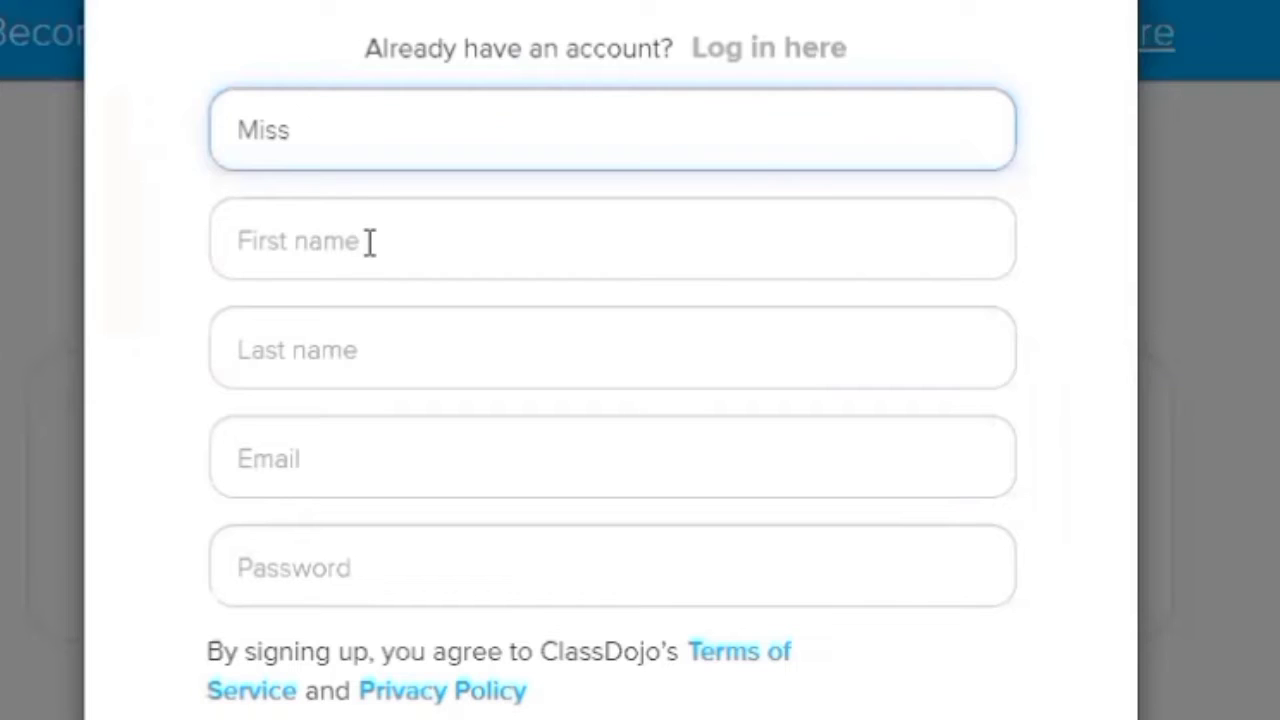
Enter the teacher's first name and last name in capitals in the sign-up form, leaving the email and password empty.
{"action": "left_click", "coordinate": [370, 243]}
{"action": "type", "text": "sH"}
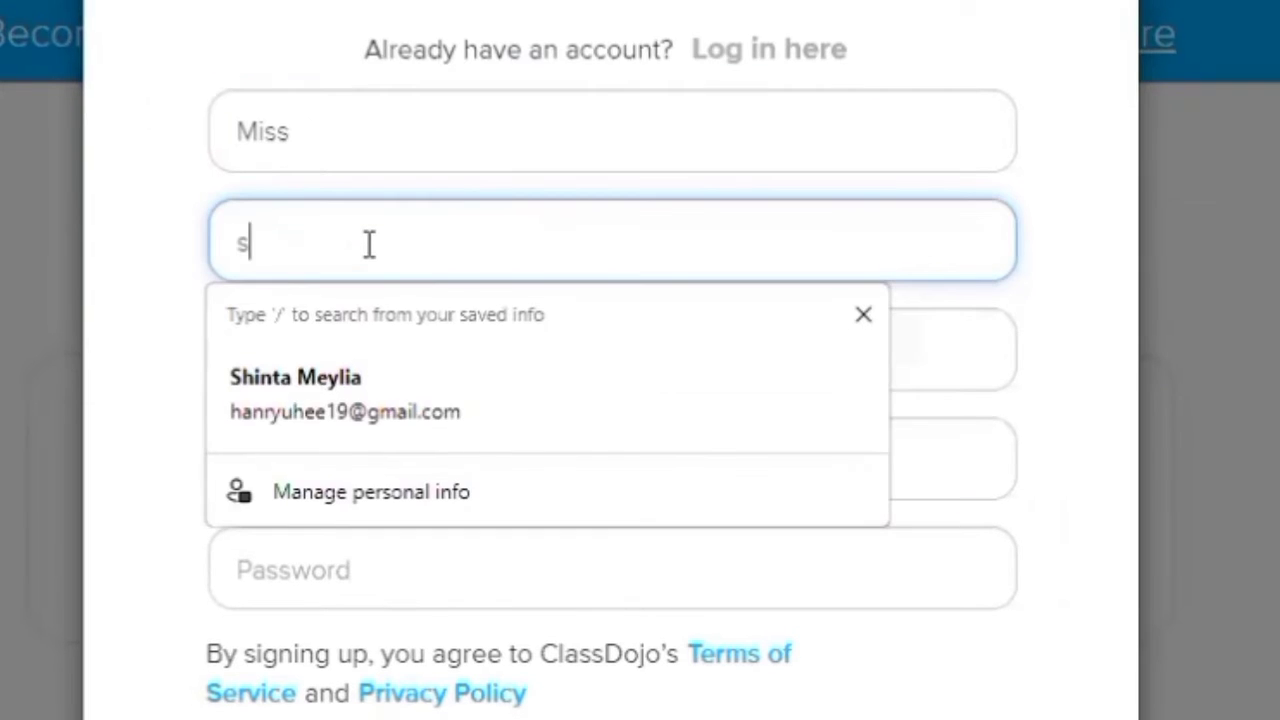
{"action": "key", "text": "BackSpace"}
{"action": "key", "text": "BackSpace"}
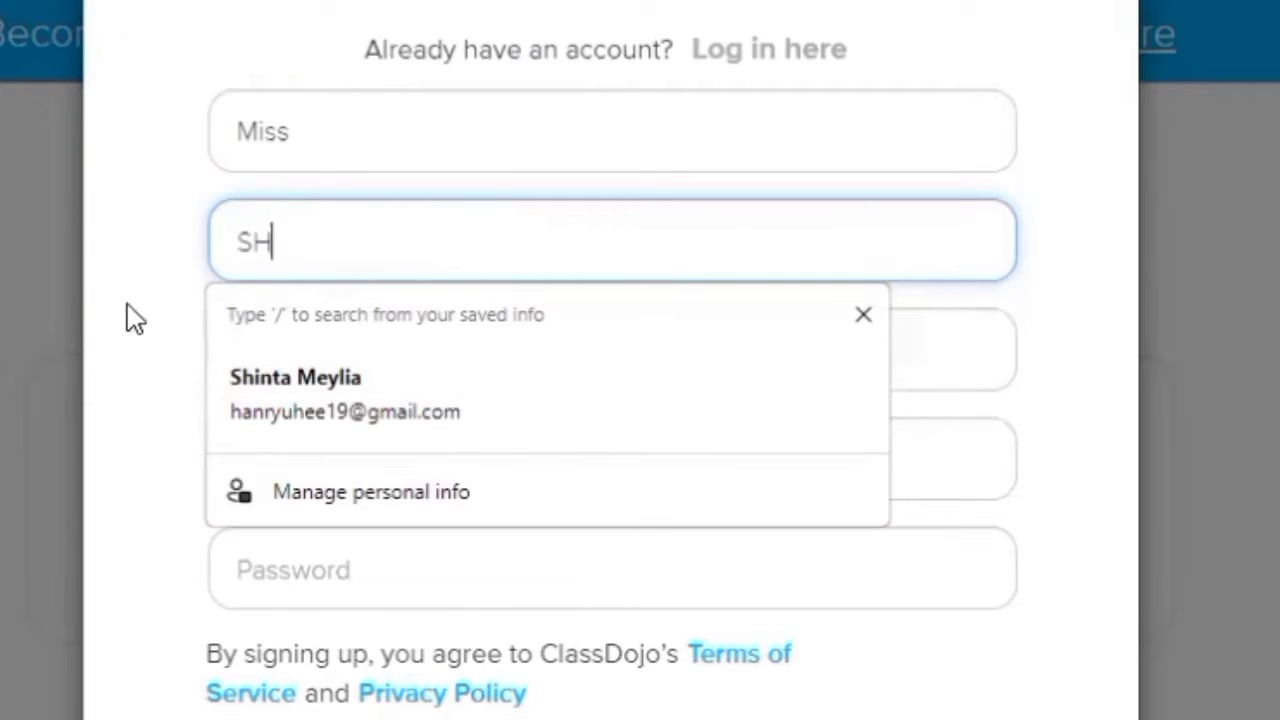
{"action": "left_click", "coordinate": [349, 351]}
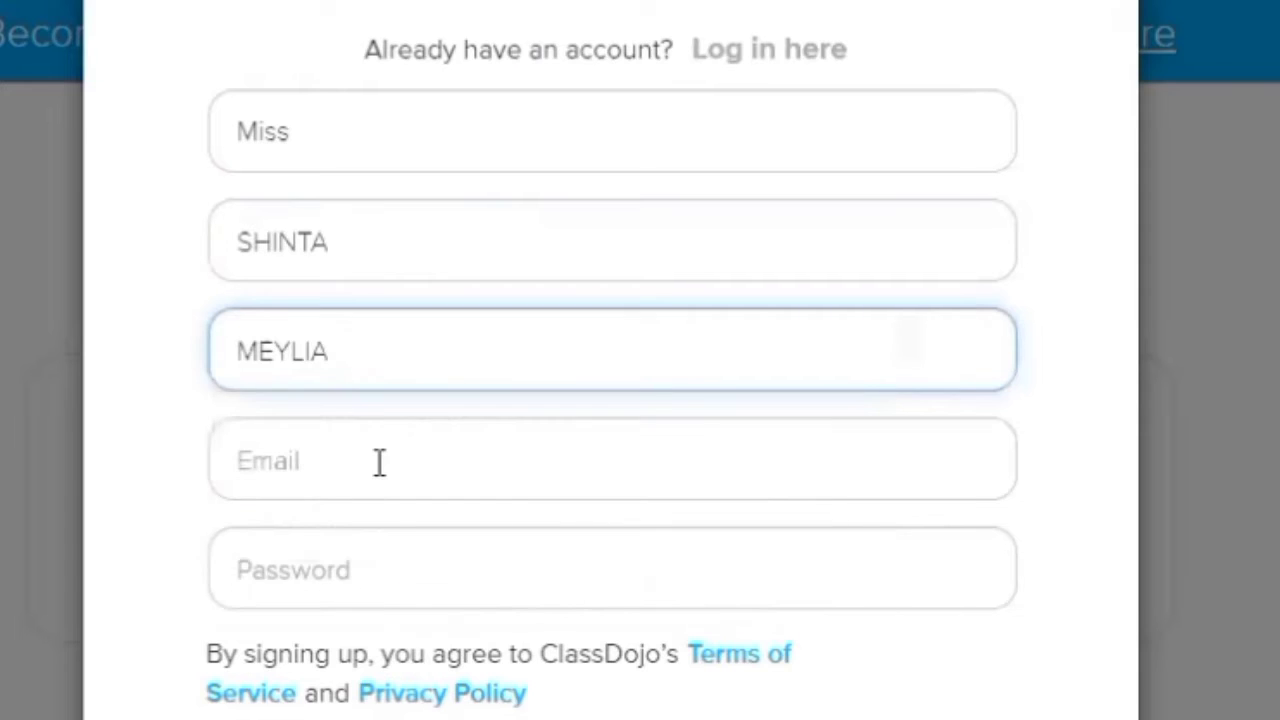
{"action": "left_click", "coordinate": [380, 462]}
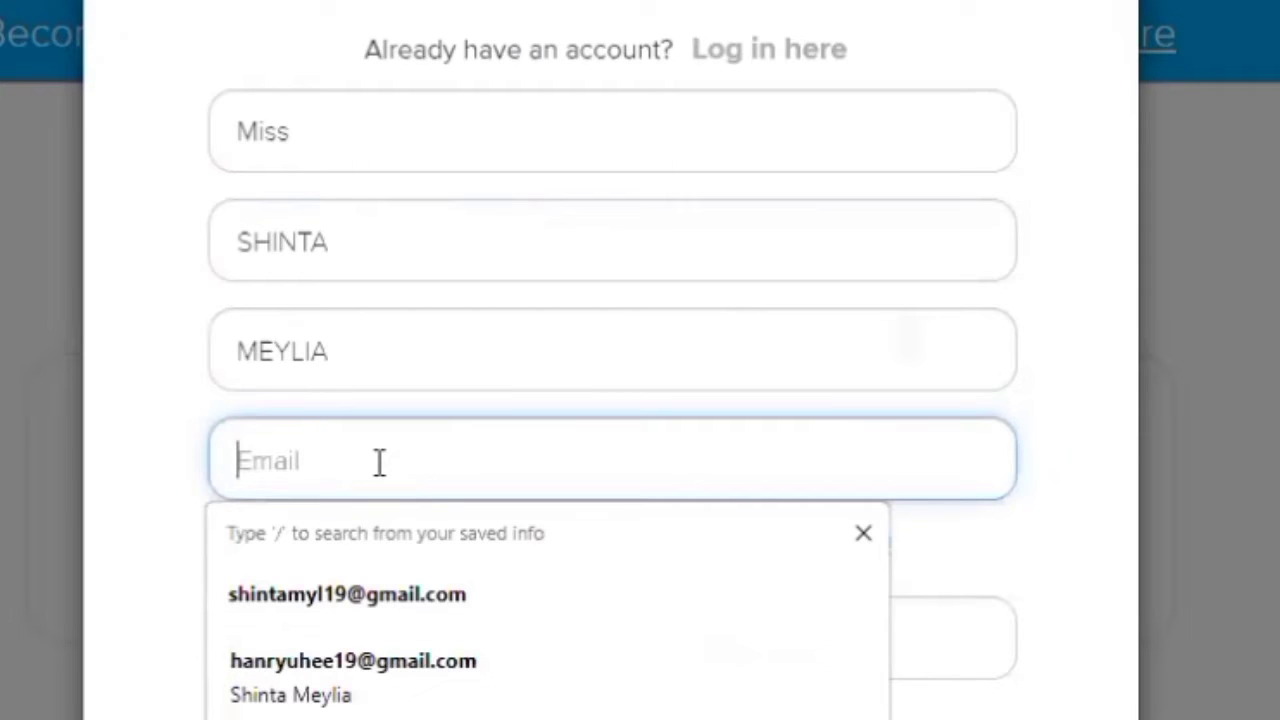
{"action": "left_click", "coordinate": [497, 657]}
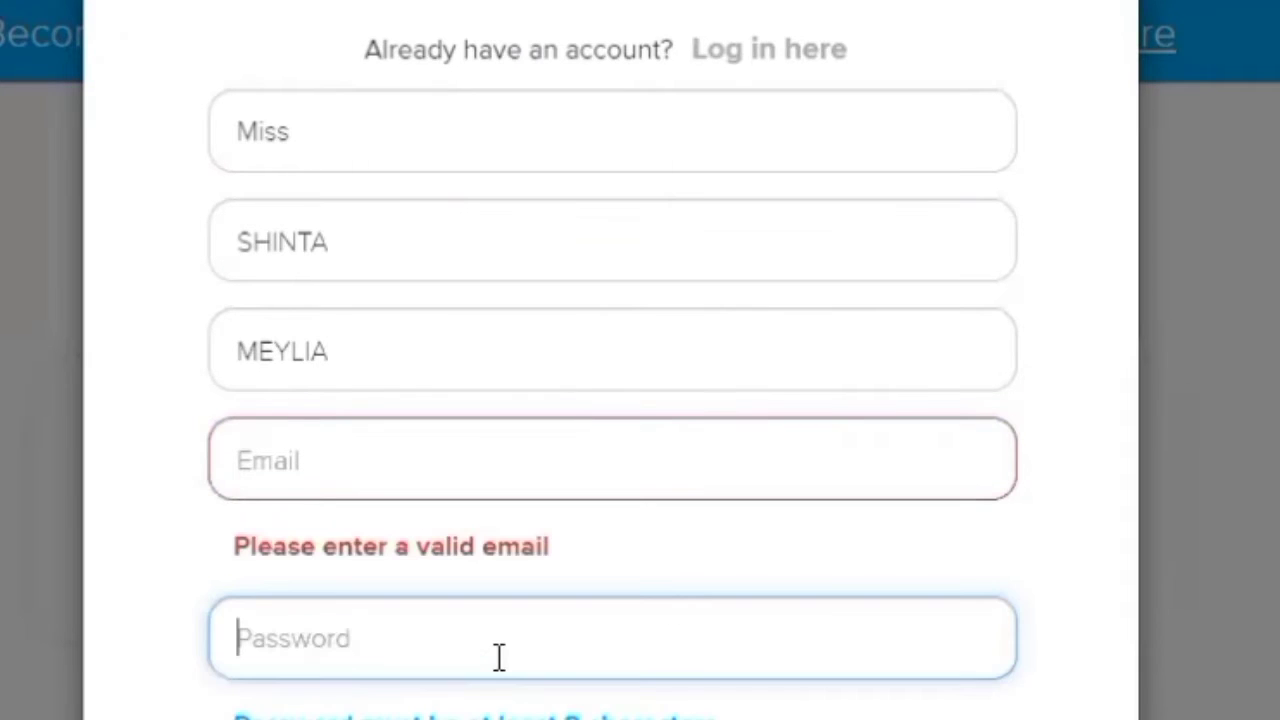
{"action": "scroll", "coordinate": [612, 450], "scroll_direction": "down", "scroll_amount": 1}
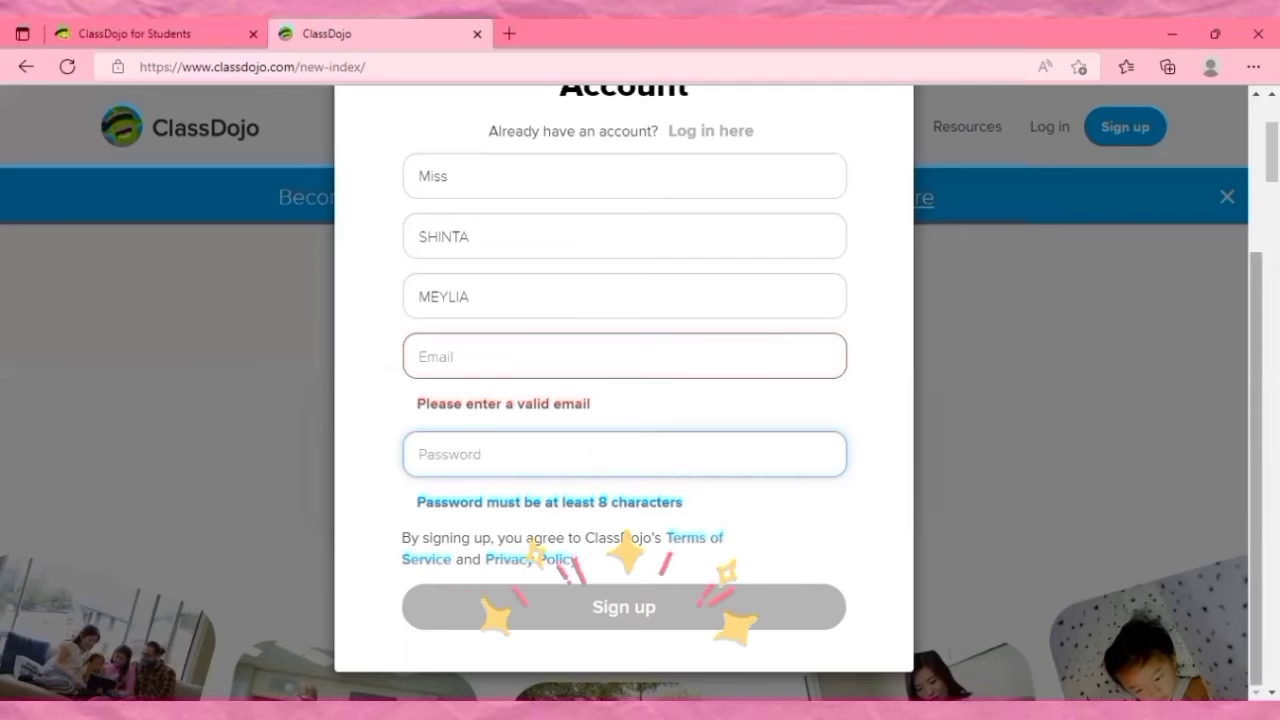
Switch from sign-up to the login form for an existing account and fill in the teacher's saved email.
{"action": "scroll", "coordinate": [686, 337], "scroll_direction": "up", "scroll_amount": 2}
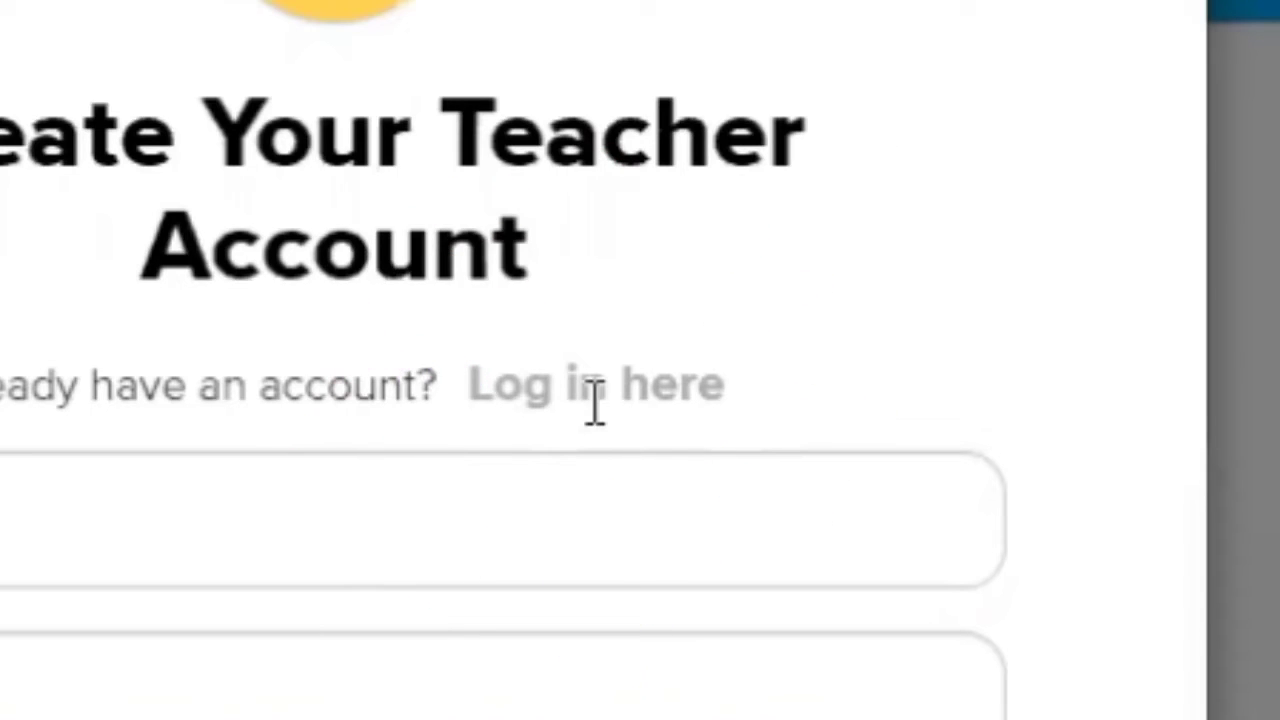
{"action": "left_click", "coordinate": [591, 400]}
{"action": "left_click", "coordinate": [526, 294]}
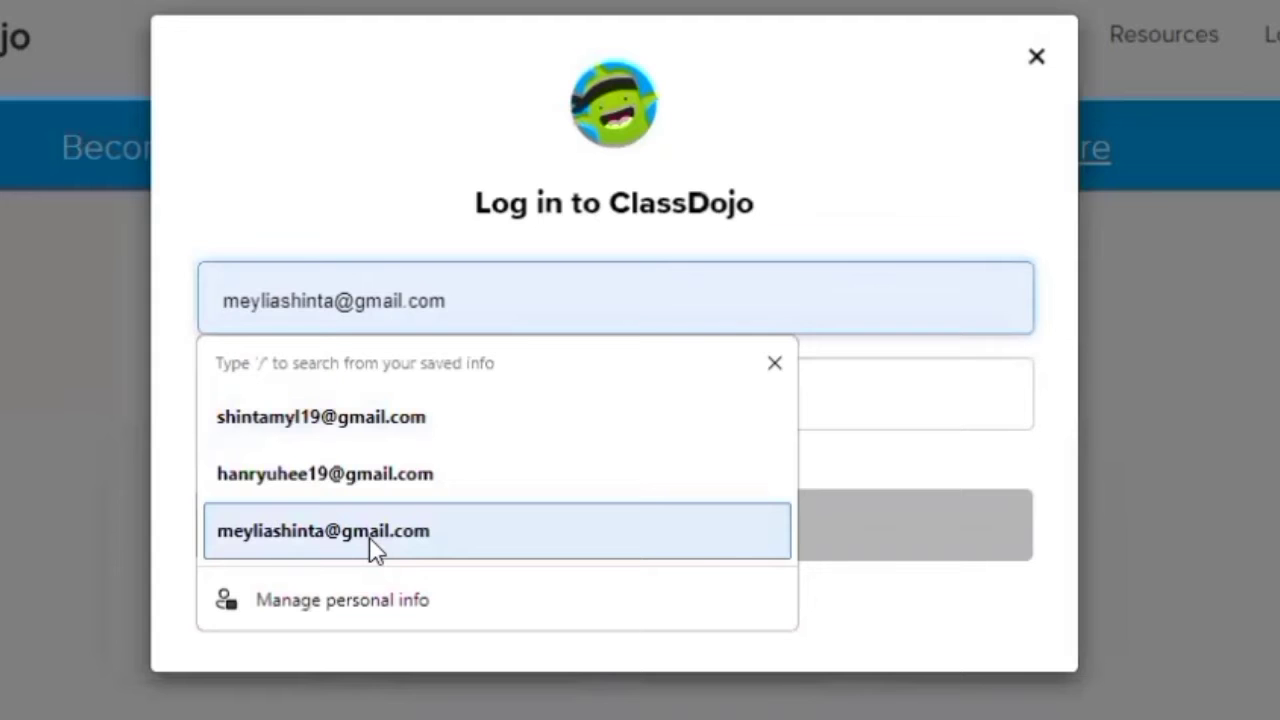
{"action": "left_click", "coordinate": [370, 550]}
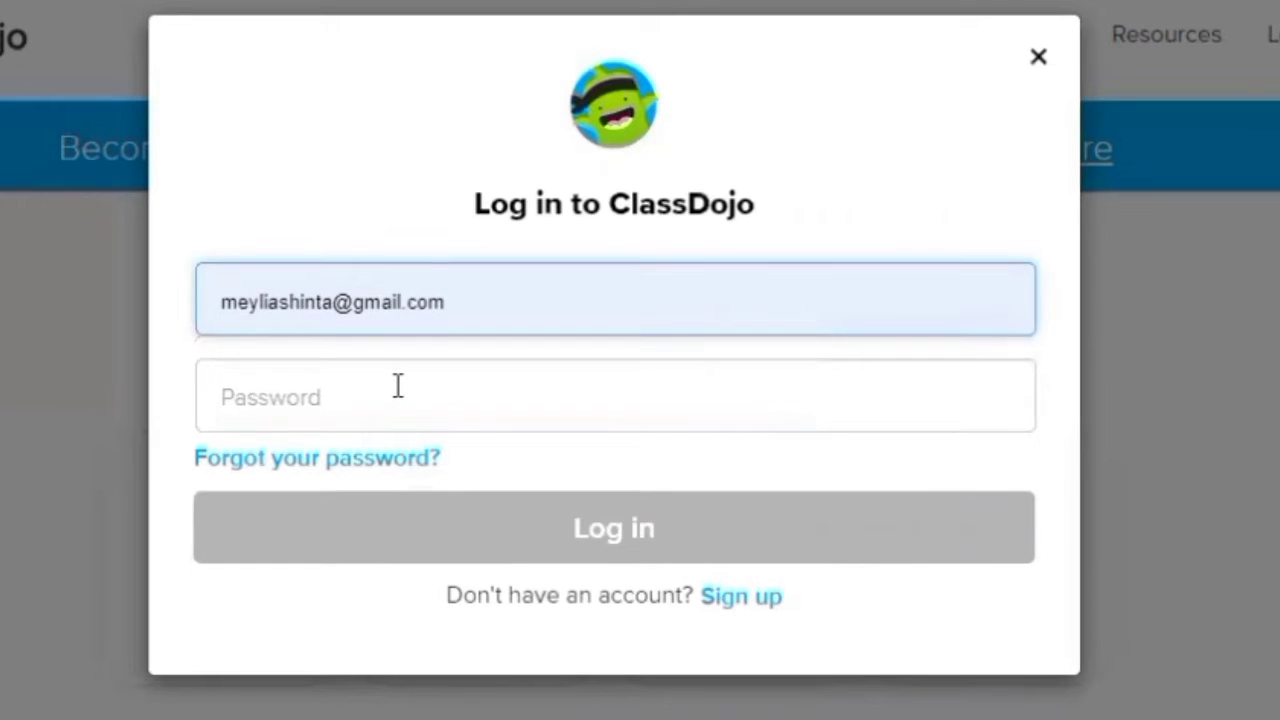
Enter the account password and log in to the teacher account.
{"action": "left_click", "coordinate": [397, 385]}
{"action": "type", "text": "•"}
{"action": "key", "text": "BackSpace"}
{"action": "type", "text": "••••••••••"}
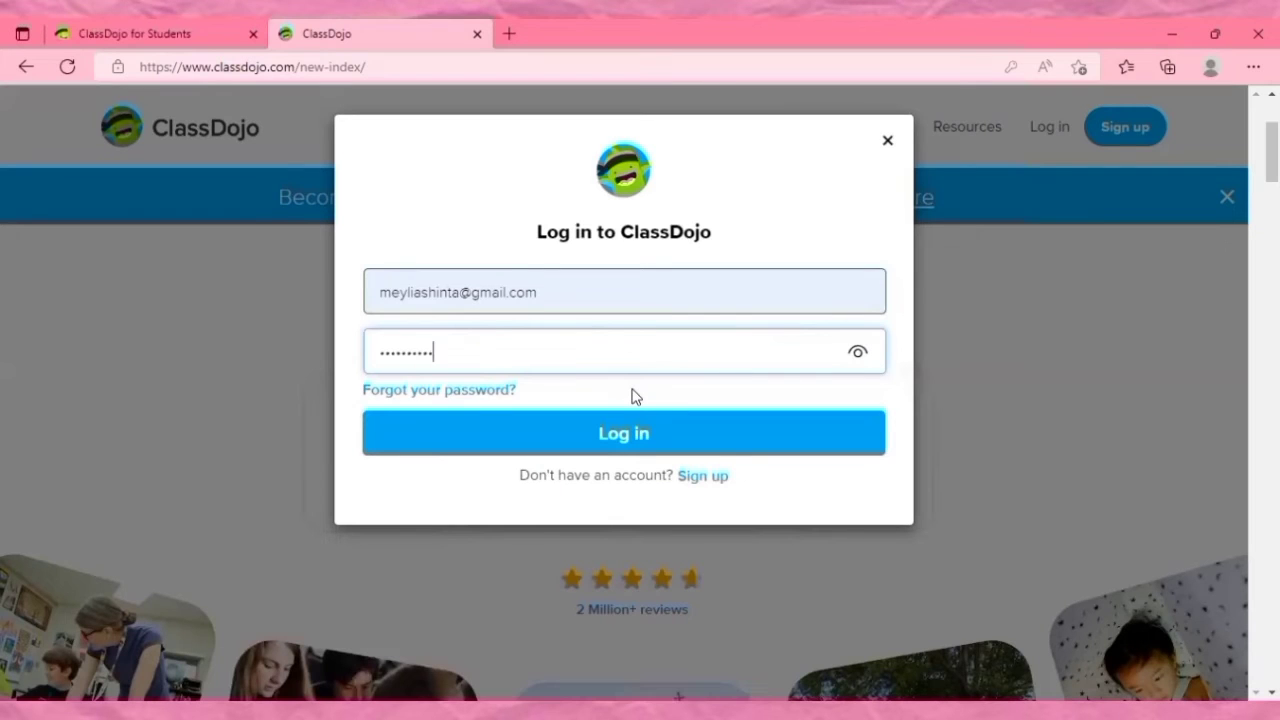
{"action": "left_click", "coordinate": [645, 440]}
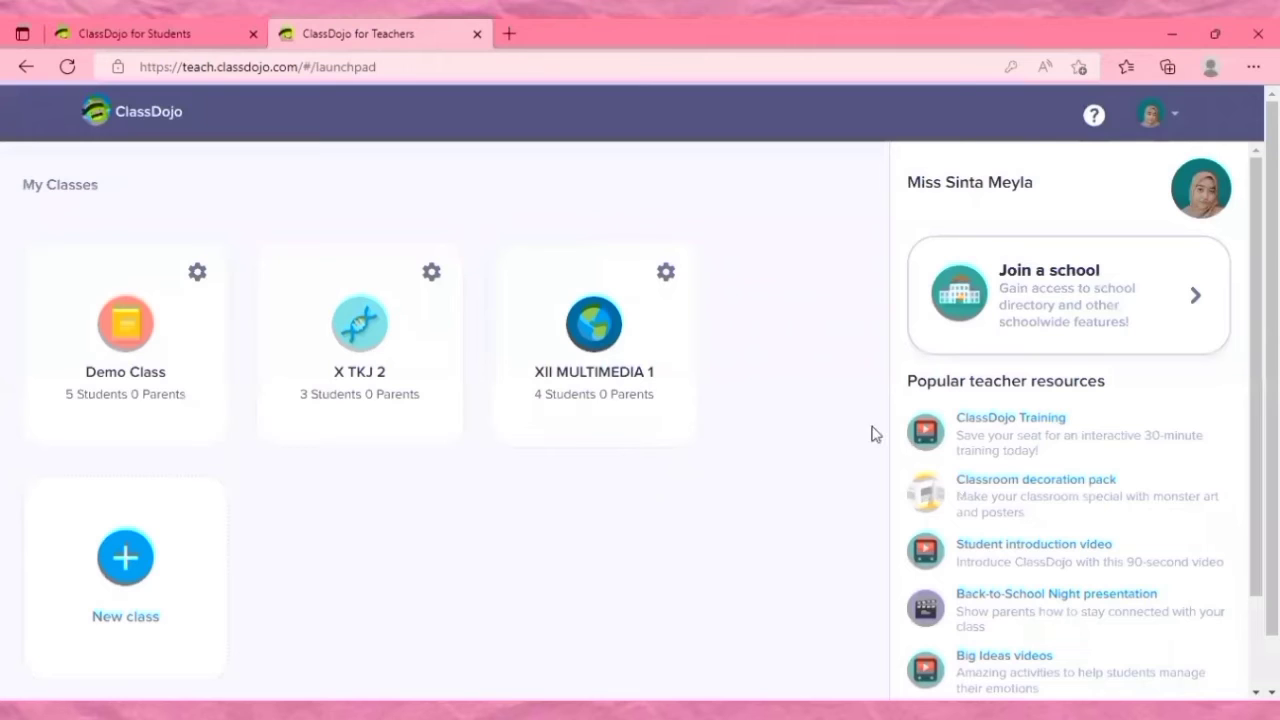
Start a new class from the My Classes page and name it XII MULTIMEDIA 2.
{"action": "scroll", "coordinate": [549, 556], "scroll_direction": "down", "scroll_amount": 1}
{"action": "scroll", "coordinate": [549, 556], "scroll_direction": "up", "scroll_amount": 1}
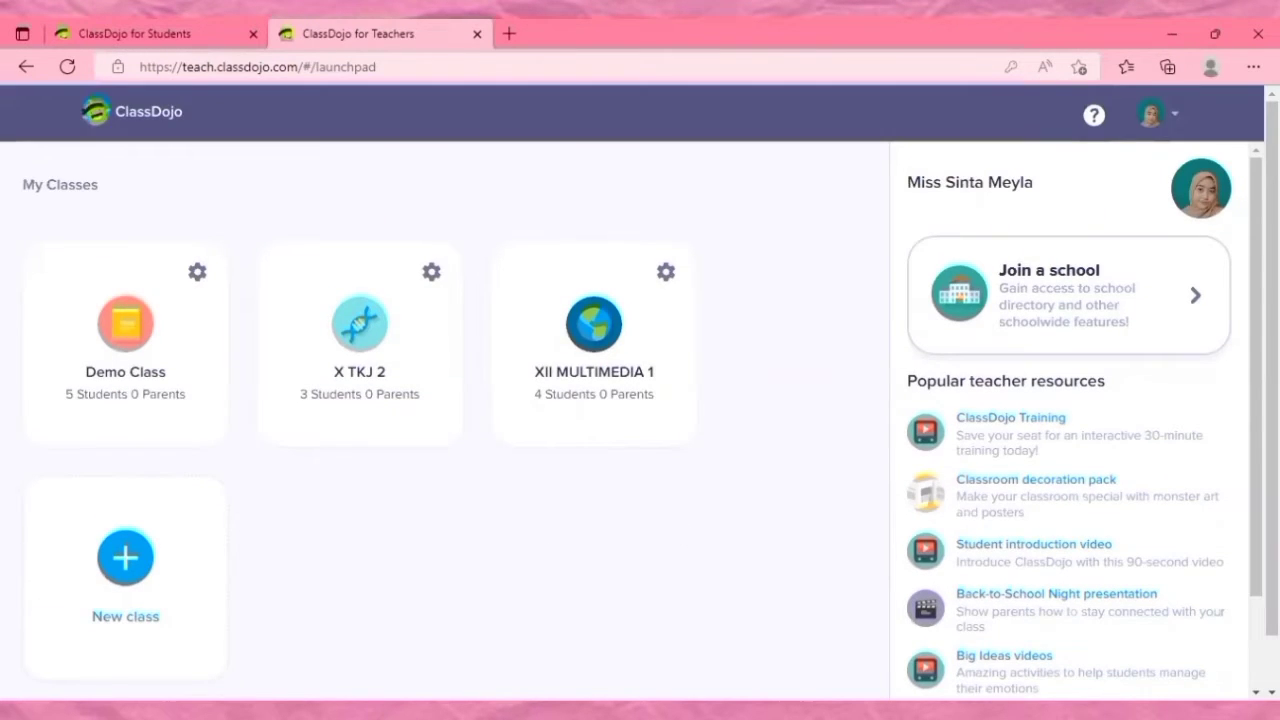
{"action": "scroll", "coordinate": [274, 543], "scroll_direction": "down", "scroll_amount": 1}
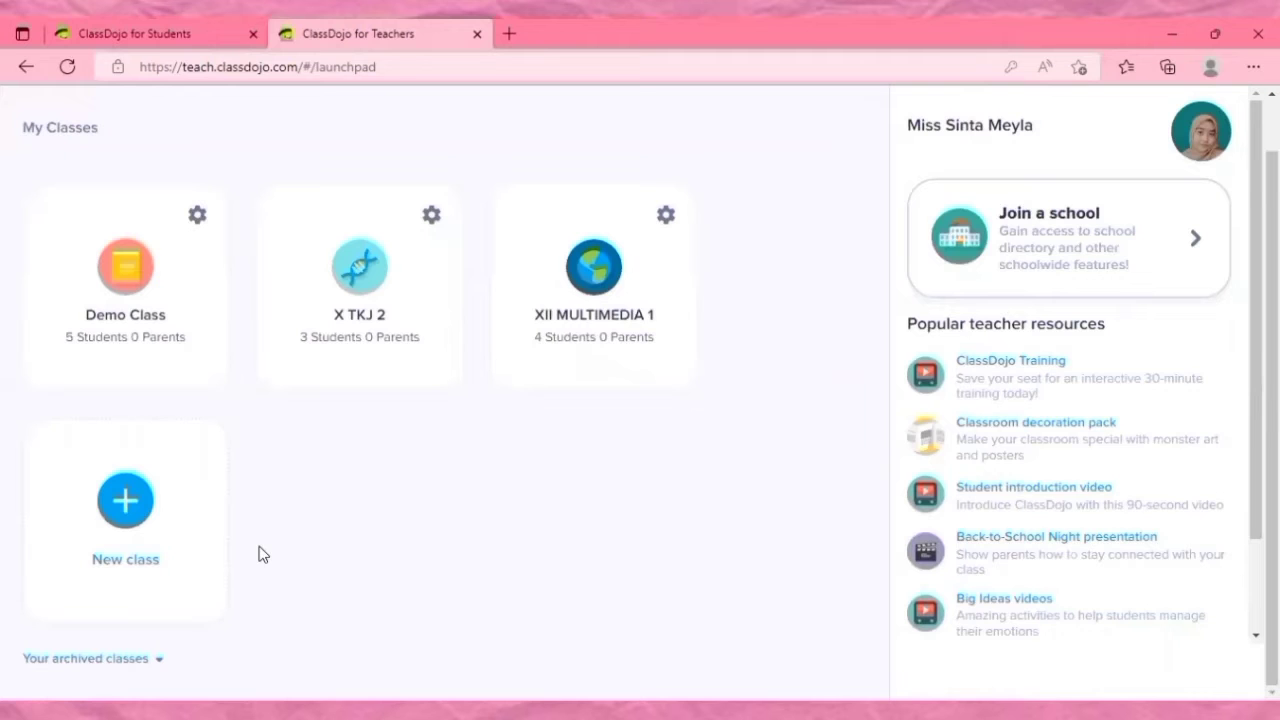
{"action": "left_click", "coordinate": [126, 500]}
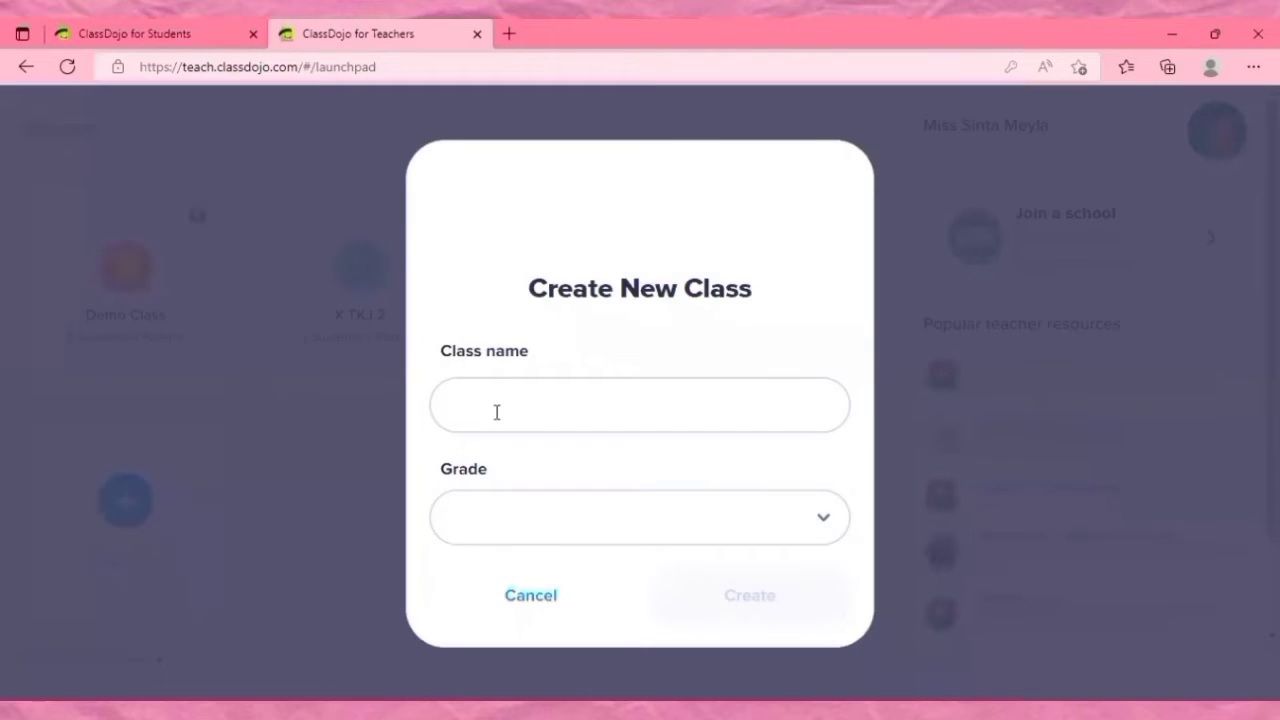
{"action": "left_click", "coordinate": [496, 411]}
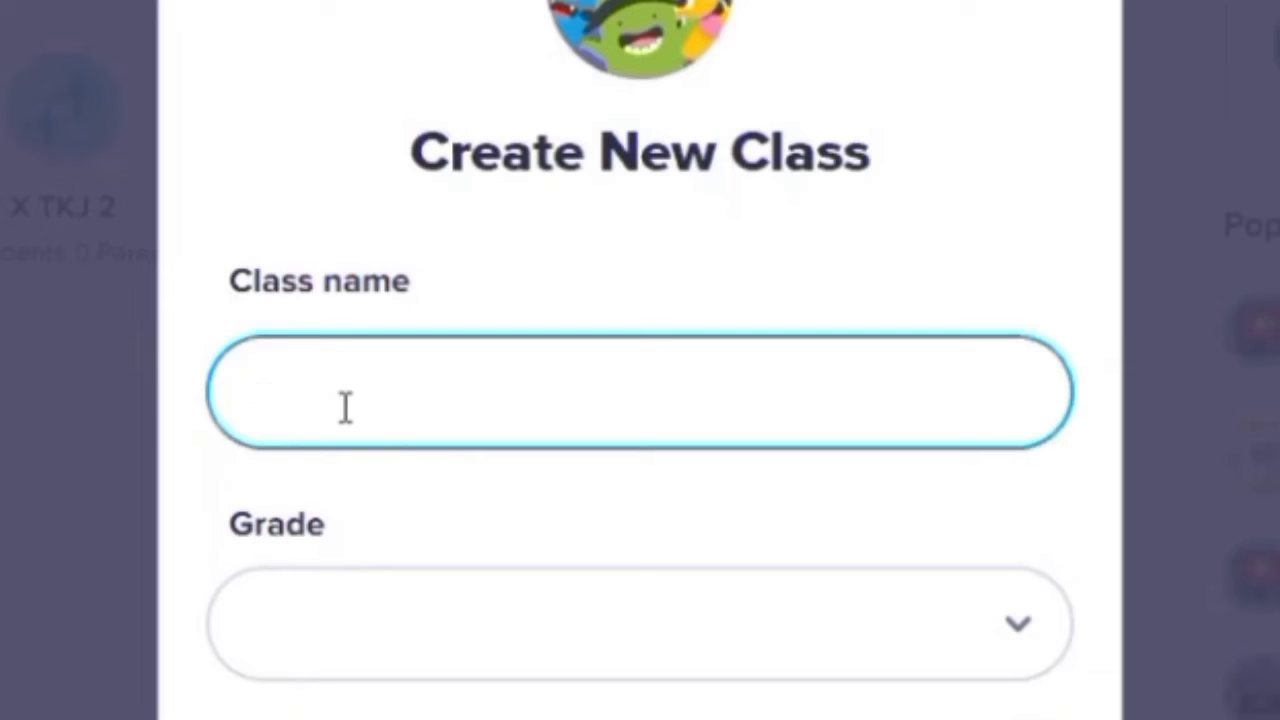
{"action": "type", "text": "XII MULTIMEDIA 2"}
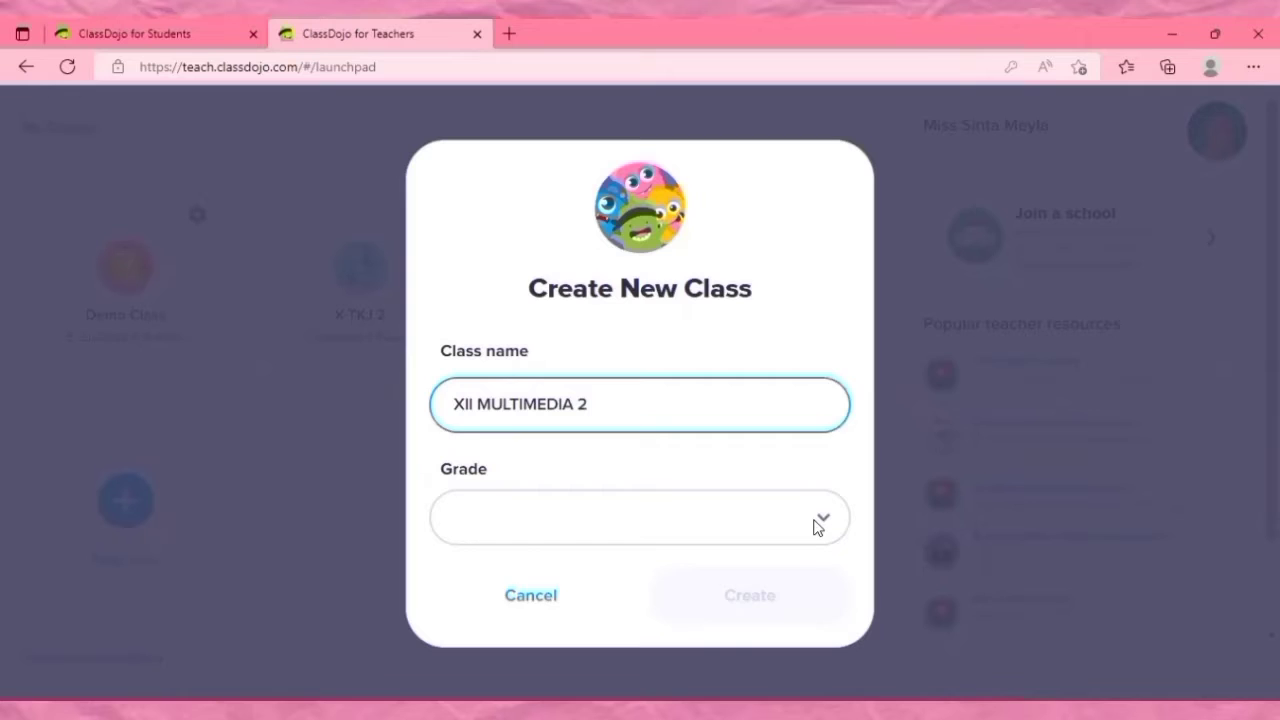
Set the new class's grade to 12th Grade and create the class.
{"action": "left_click", "coordinate": [997, 627]}
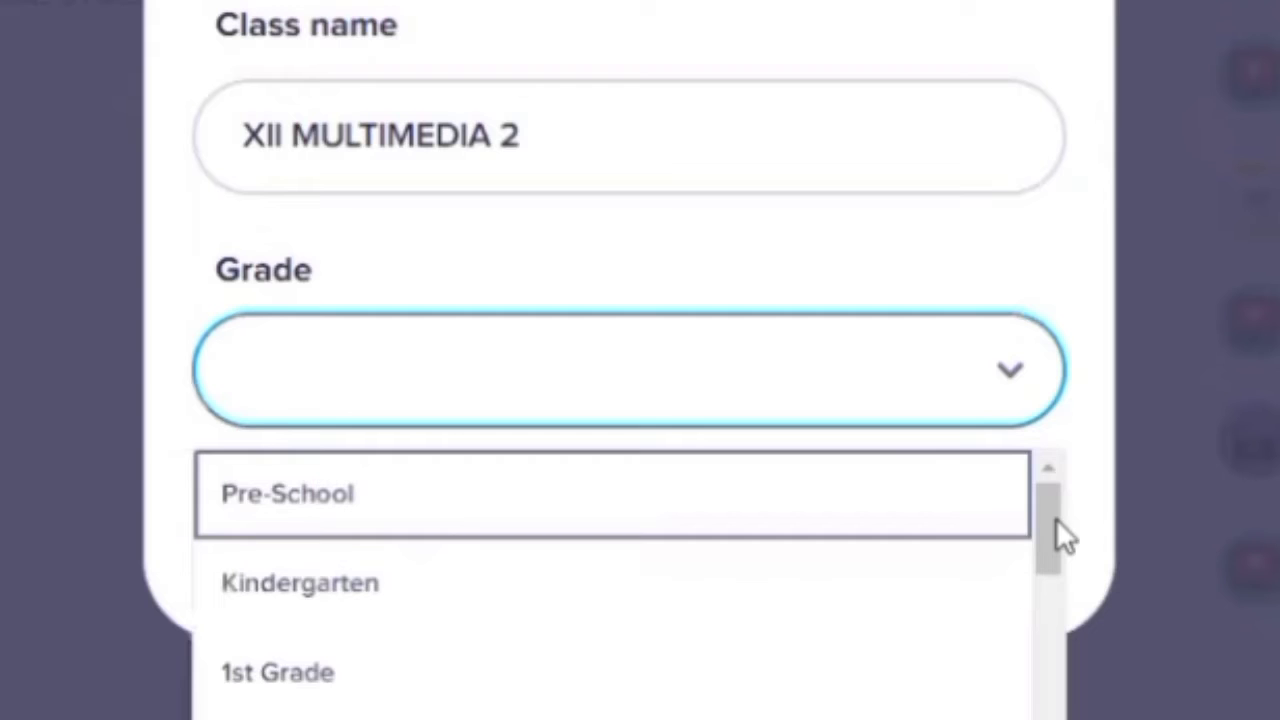
{"action": "scroll", "coordinate": [1056, 549], "scroll_direction": "down", "scroll_amount": 1}
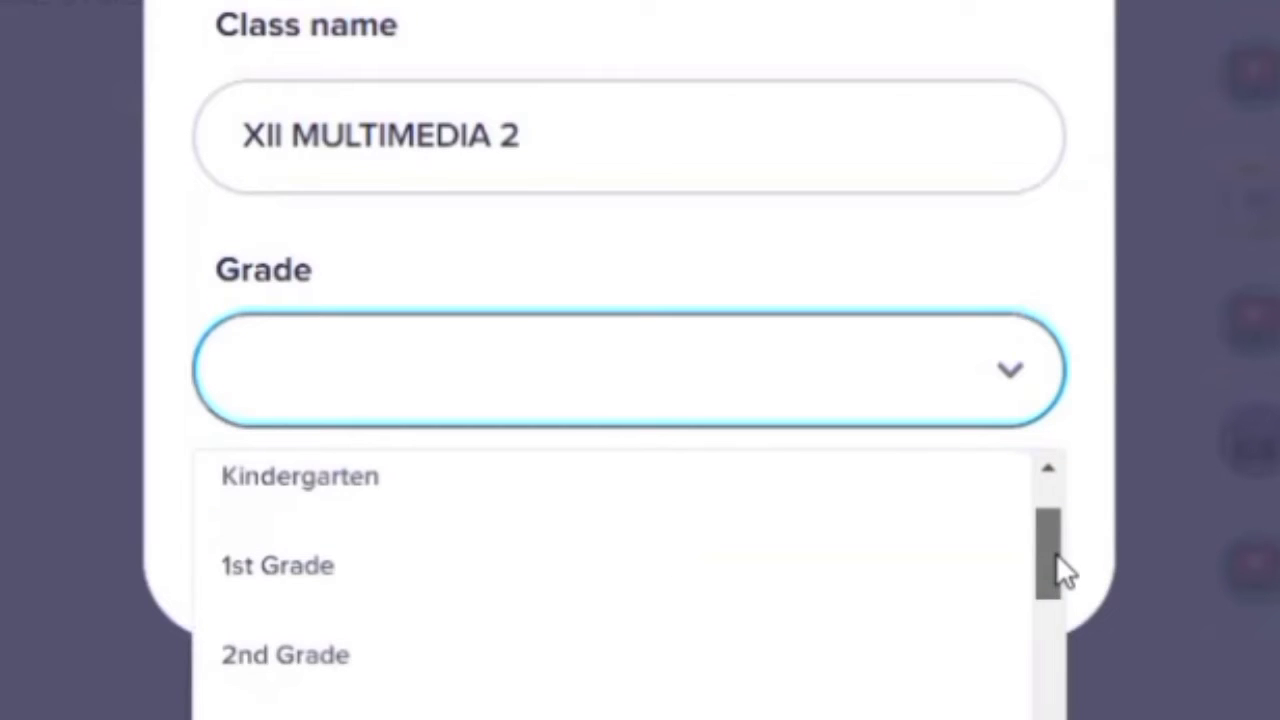
{"action": "left_click_drag", "start_coordinate": [1062, 578], "coordinate": [1060, 715]}
{"action": "scroll", "coordinate": [215, 640], "scroll_direction": "down", "scroll_amount": 2}
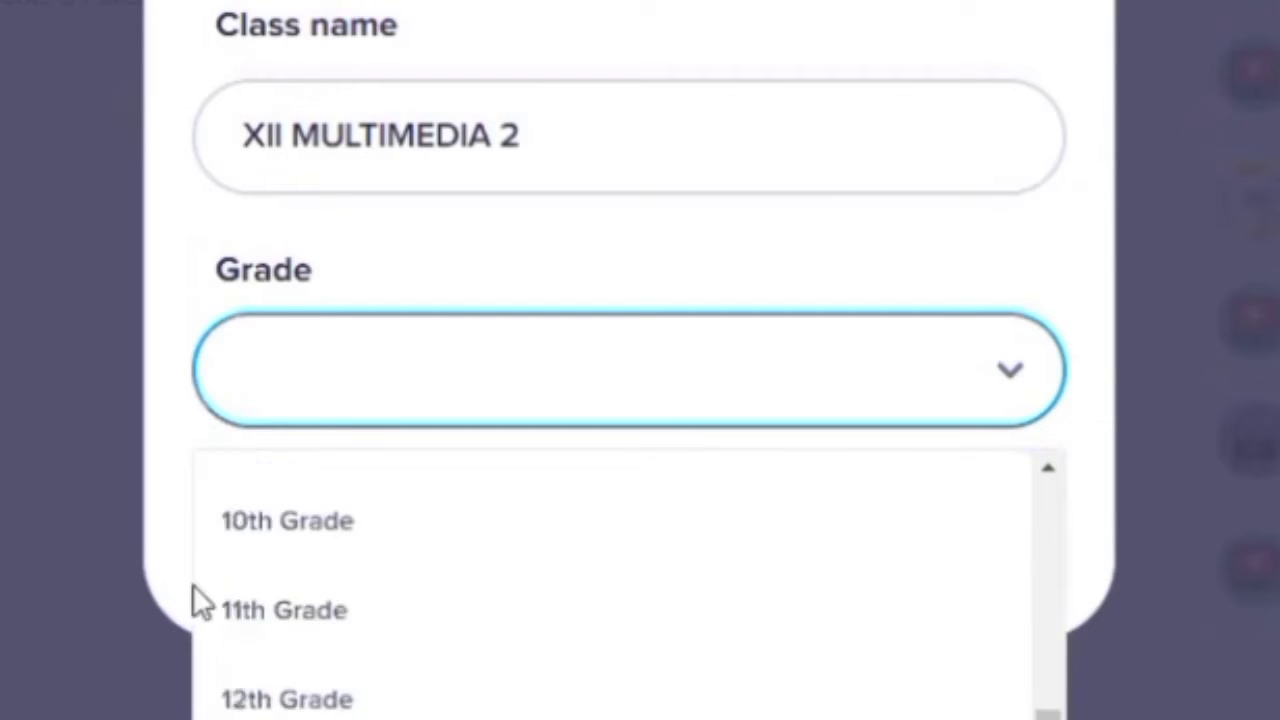
{"action": "left_click", "coordinate": [232, 680]}
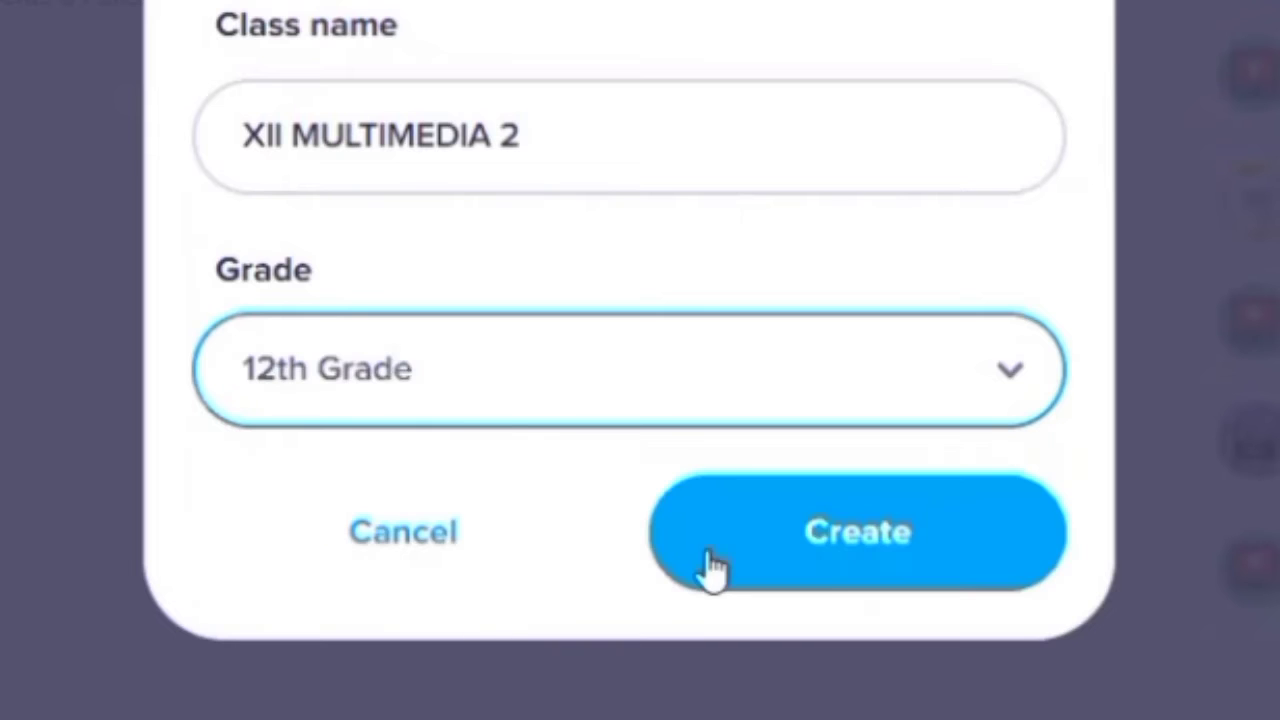
{"action": "left_click", "coordinate": [845, 540]}
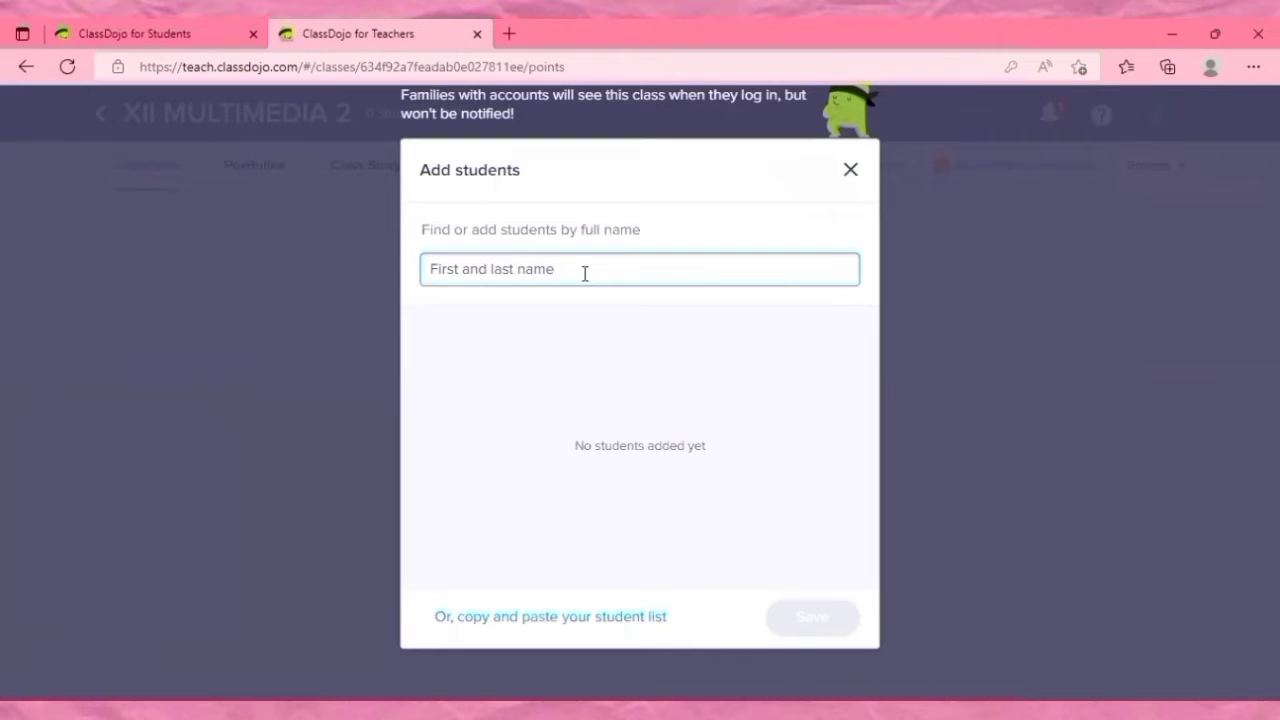
Add students to the new class's student list by full name.
{"action": "type", "text": "a"}
{"action": "key", "text": "BackSpace"}
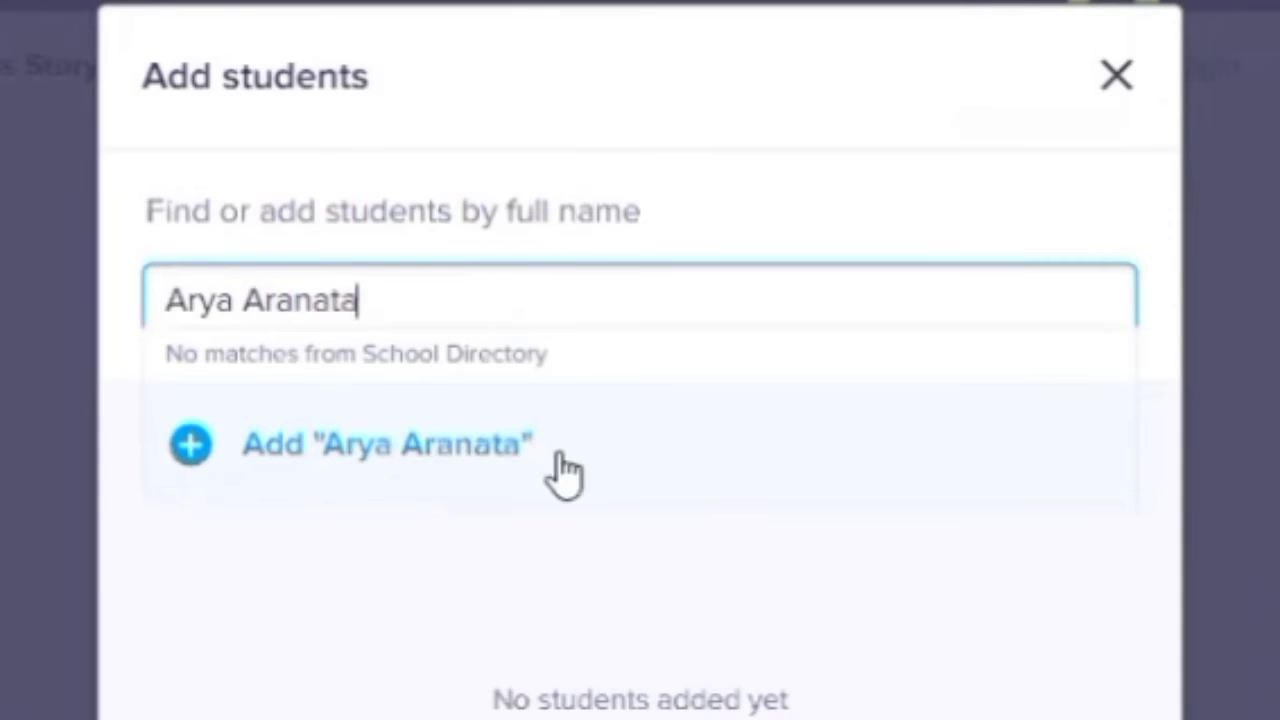
{"action": "left_click", "coordinate": [559, 453]}
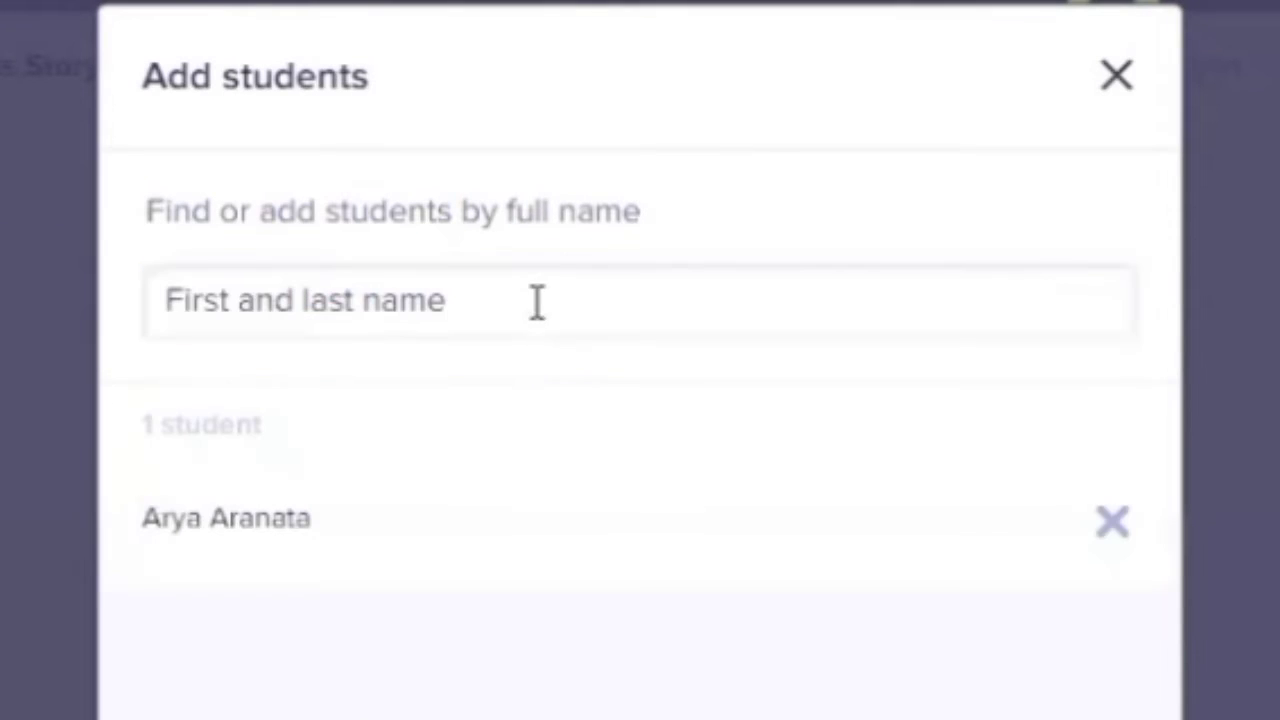
{"action": "left_click", "coordinate": [537, 300]}
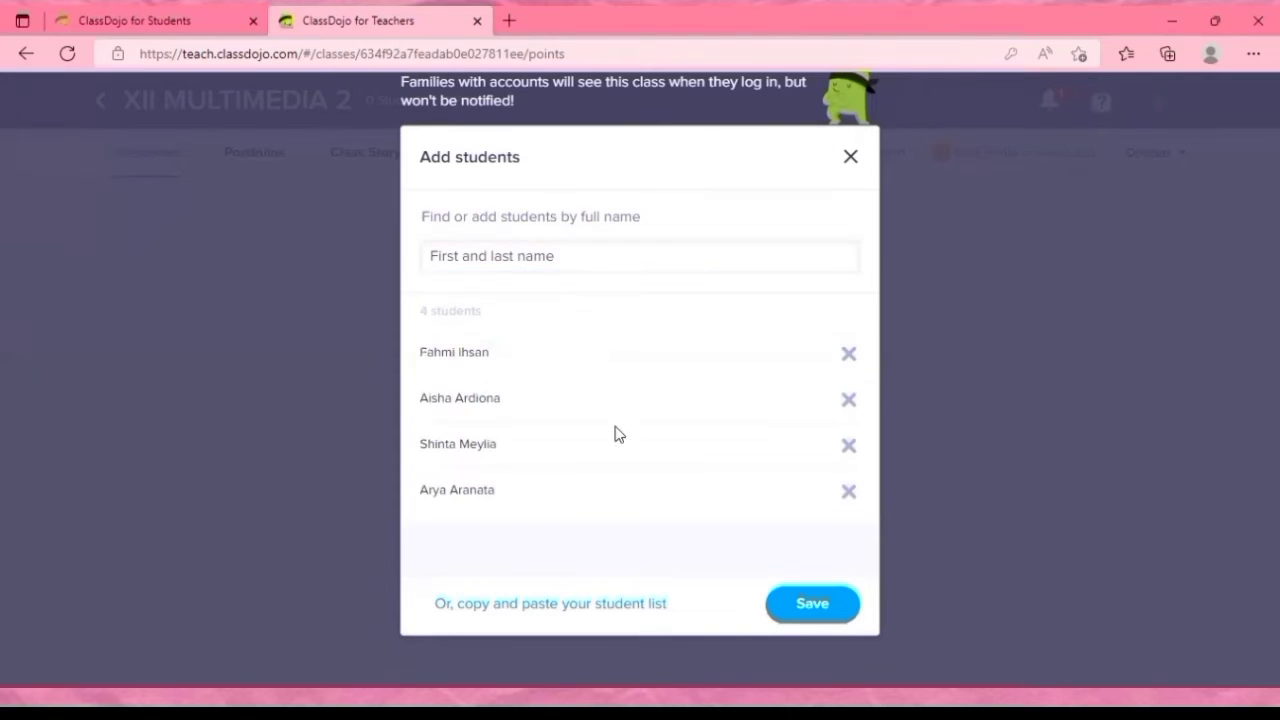
Look at the option for pasting a student list, and save the added students to the class.
{"action": "left_click", "coordinate": [519, 615]}
{"action": "left_click", "coordinate": [948, 128]}
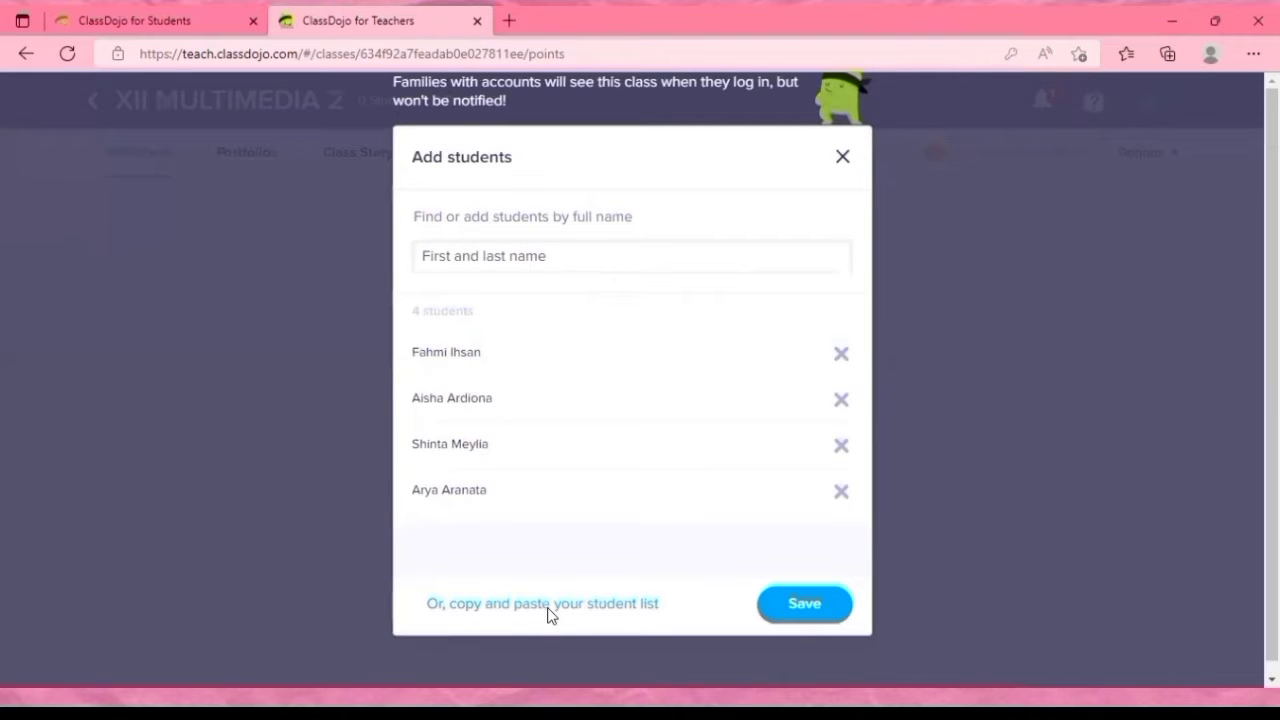
{"action": "left_click", "coordinate": [549, 610]}
{"action": "left_click", "coordinate": [798, 610]}
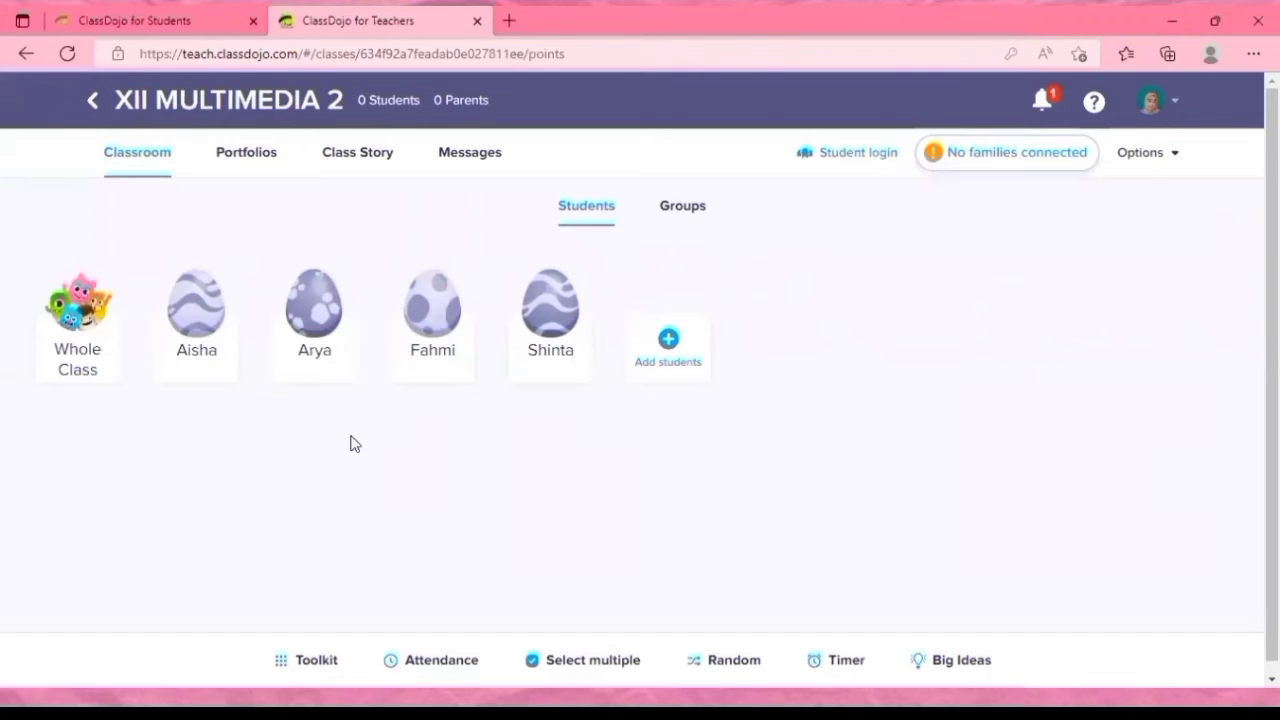
Open the classroom login setup for the class's students and agree to the student account permissions.
{"action": "left_click", "coordinate": [838, 156]}
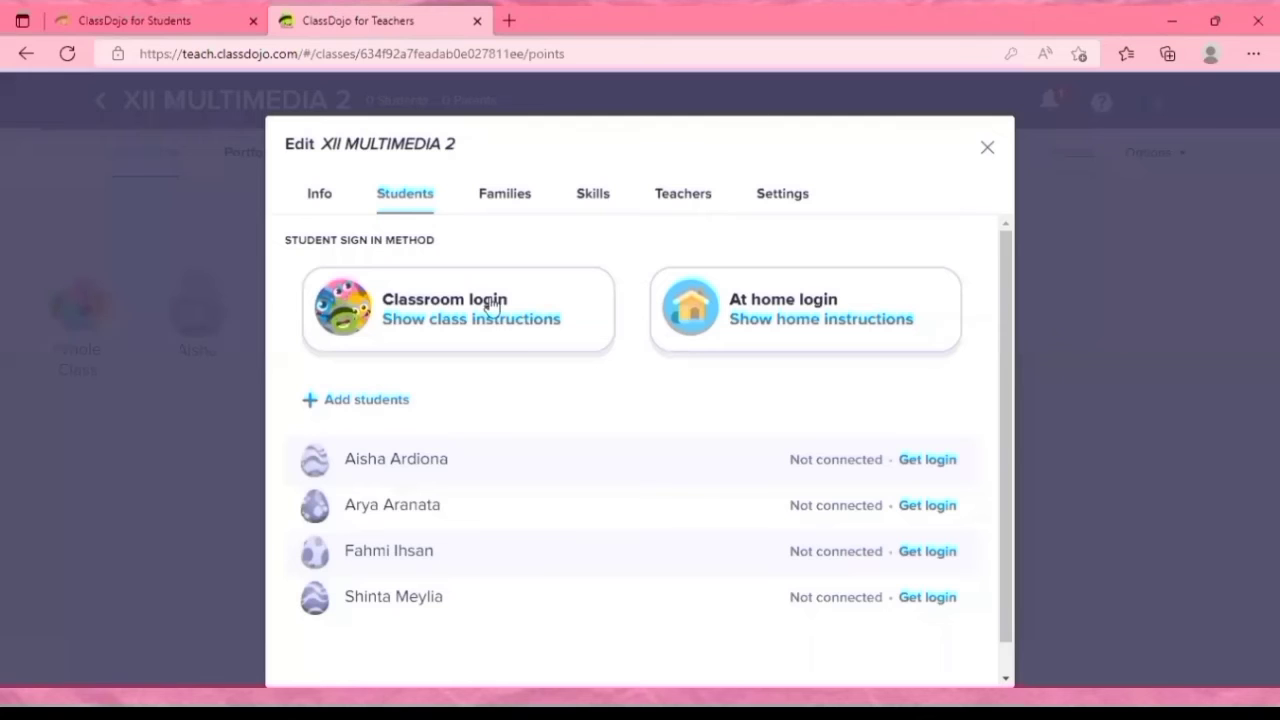
{"action": "left_click", "coordinate": [491, 305]}
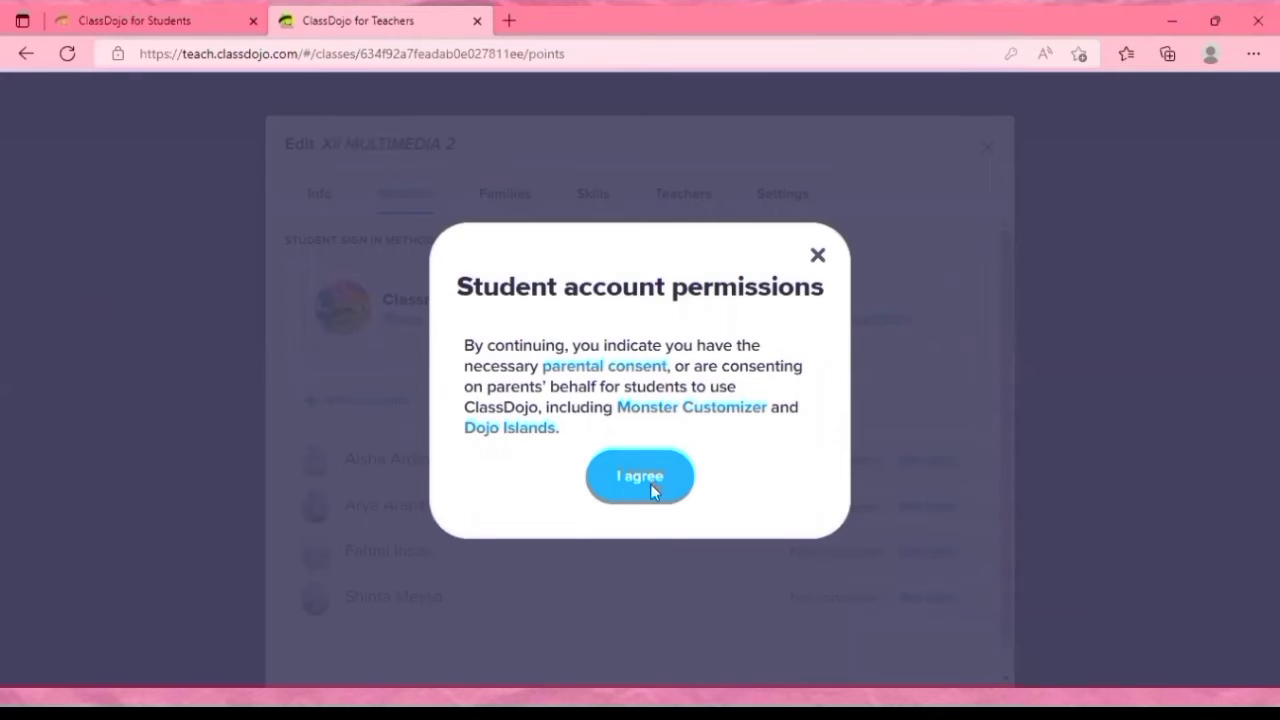
{"action": "left_click", "coordinate": [648, 479]}
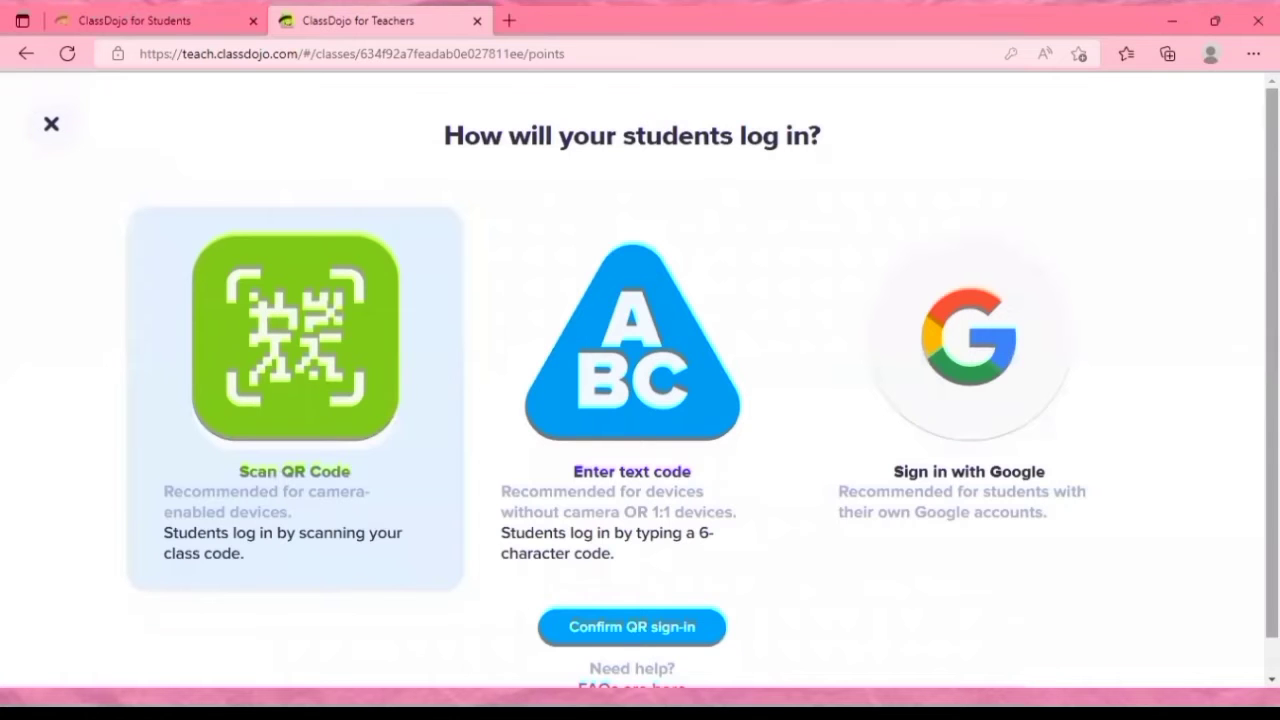
Choose Enter text code as the students' sign-in method and confirm it.
{"action": "scroll", "coordinate": [295, 602], "scroll_direction": "down", "scroll_amount": 1}
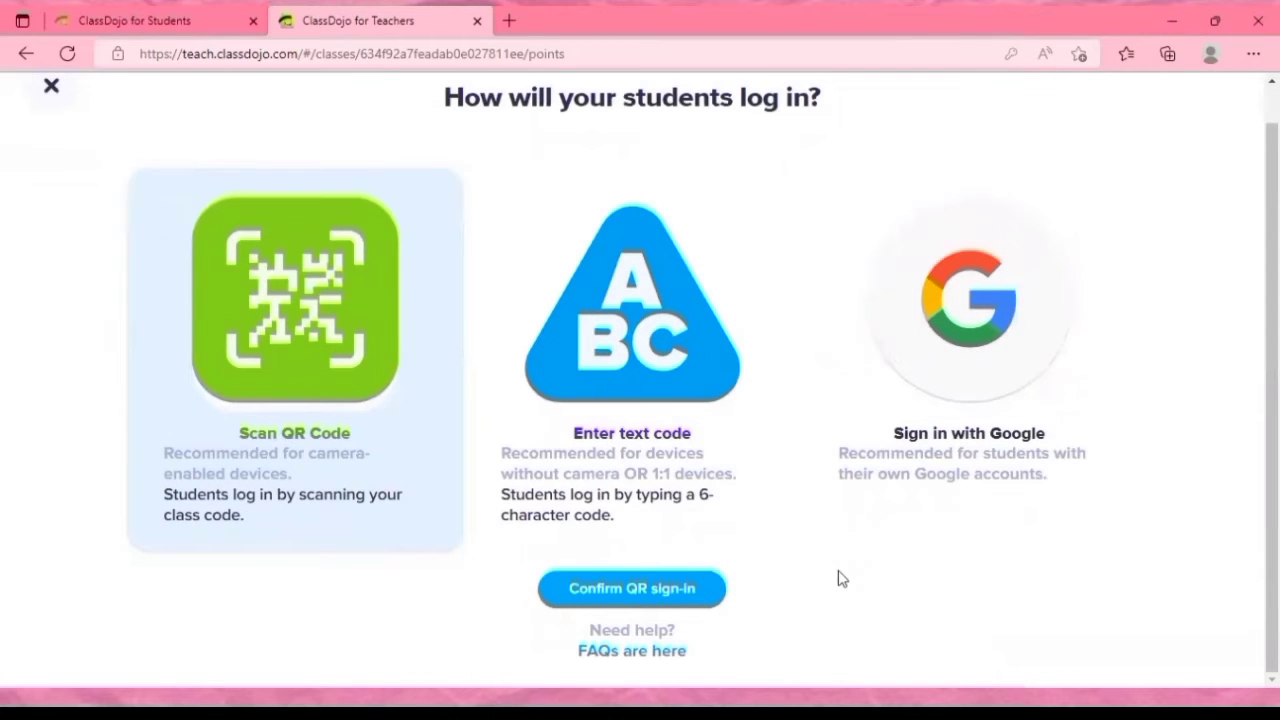
{"action": "left_click", "coordinate": [639, 356]}
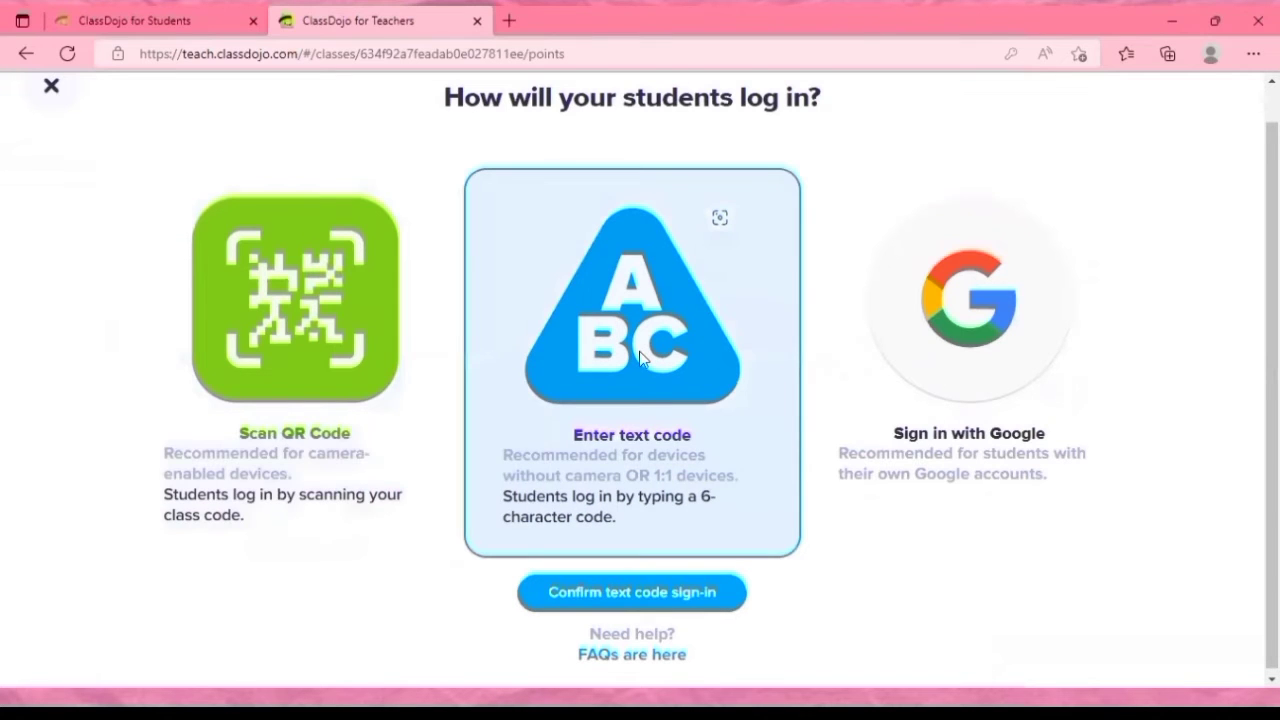
{"action": "left_click", "coordinate": [632, 592]}
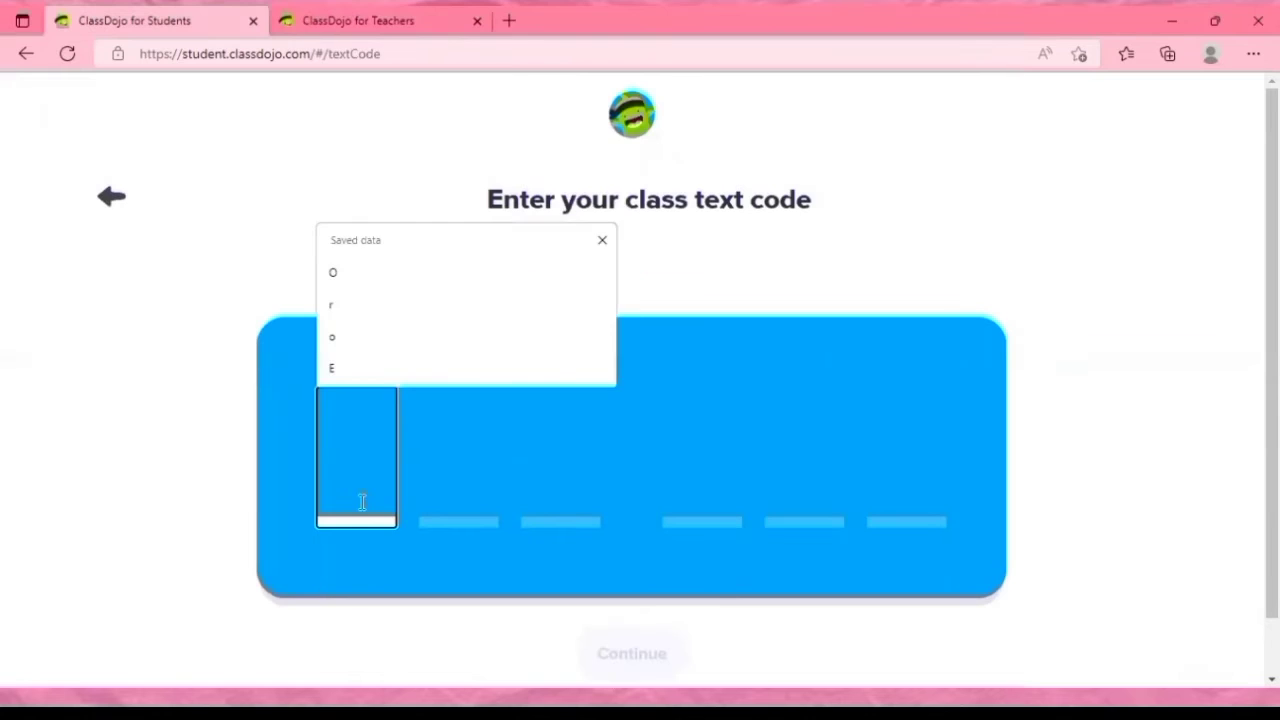
Enter the class text code on the student sign-in page, continue, and choose the first student in the class list.
{"action": "left_click", "coordinate": [363, 502]}
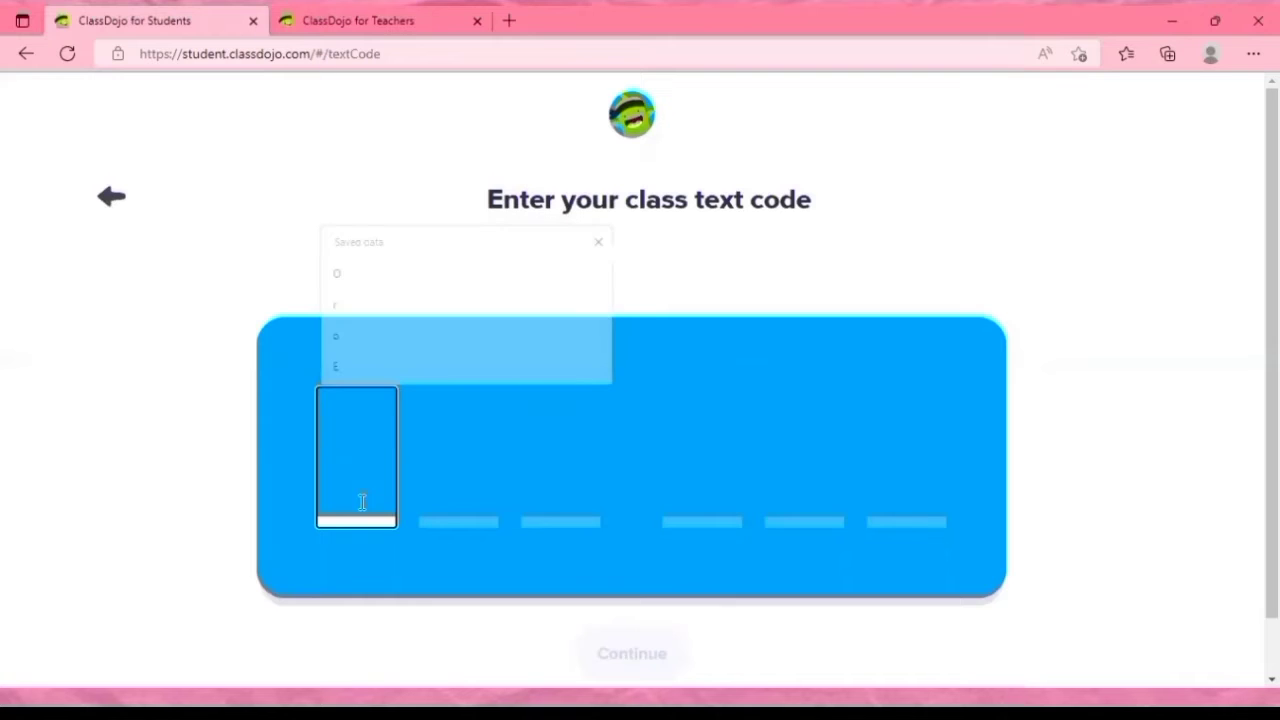
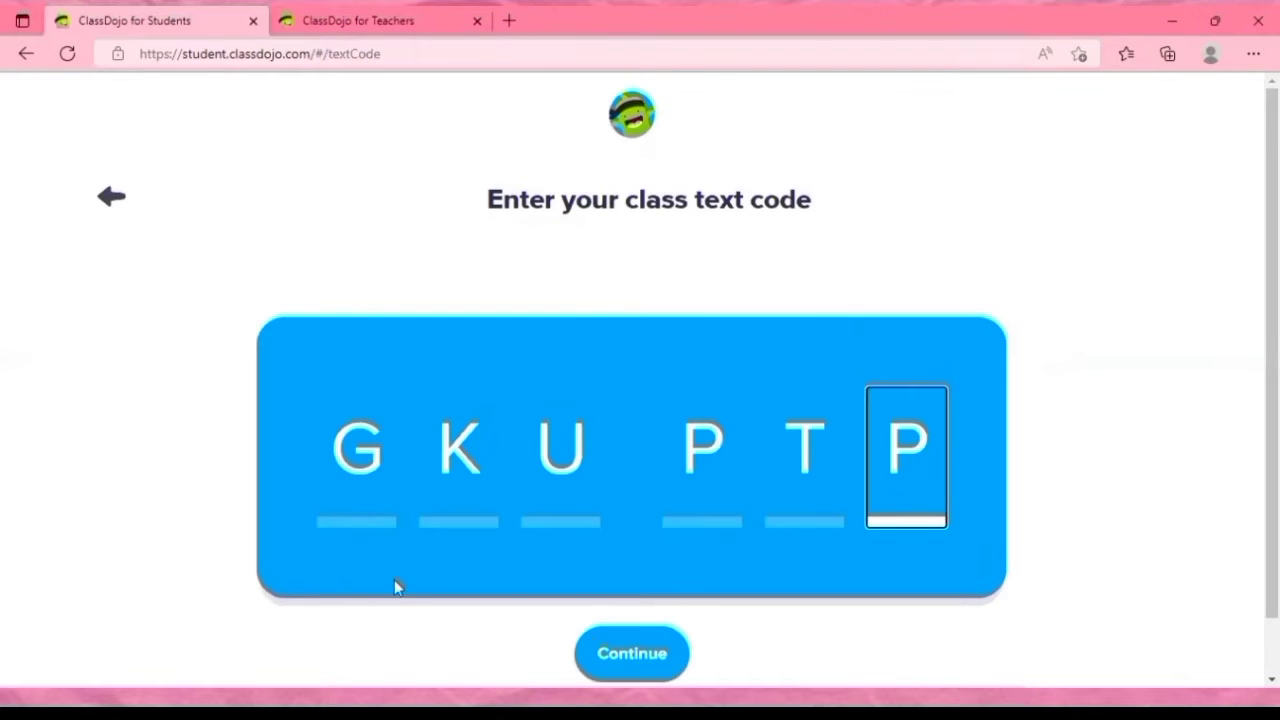
{"action": "left_click", "coordinate": [620, 648]}
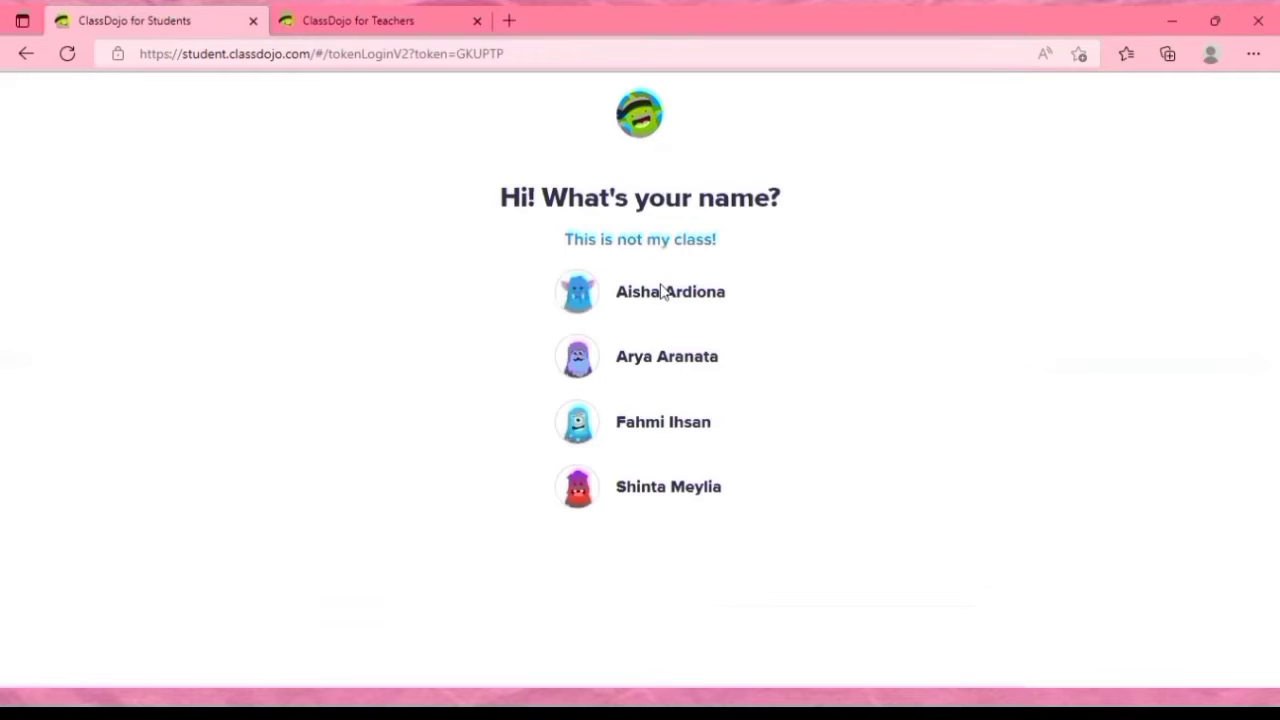
{"action": "left_click", "coordinate": [662, 292]}
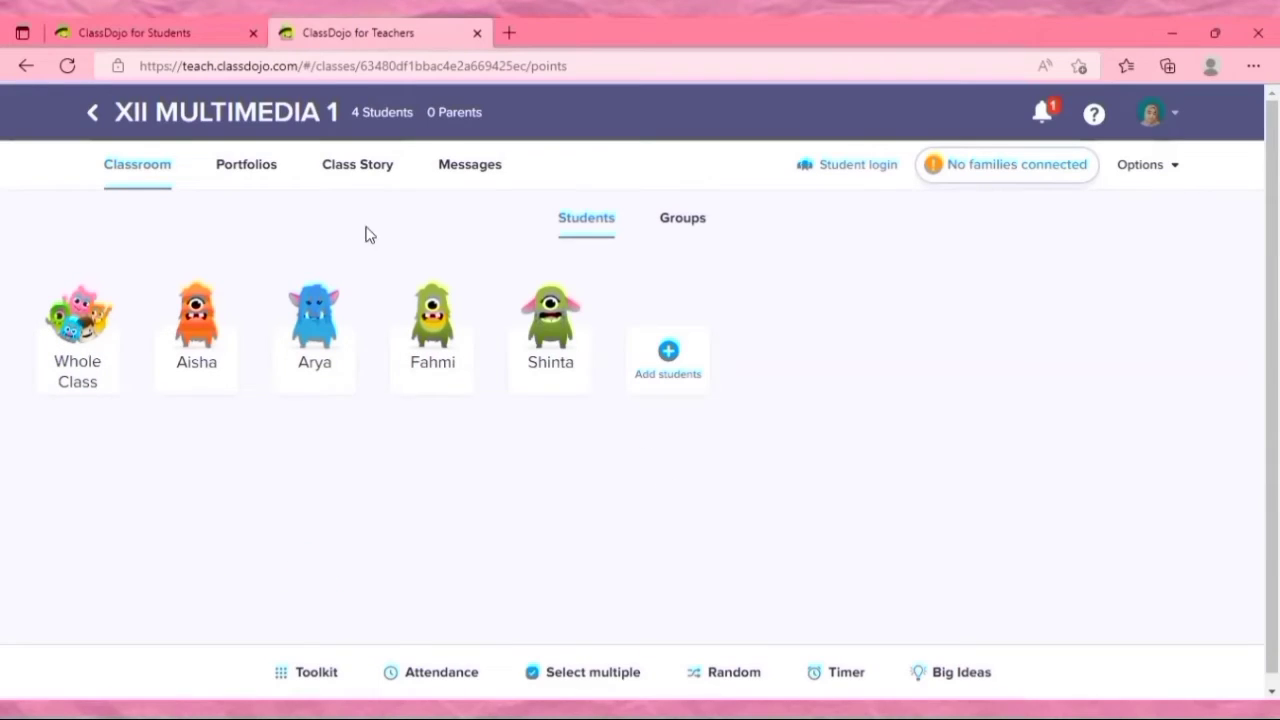
{"action": "left_click", "coordinate": [346, 172]}
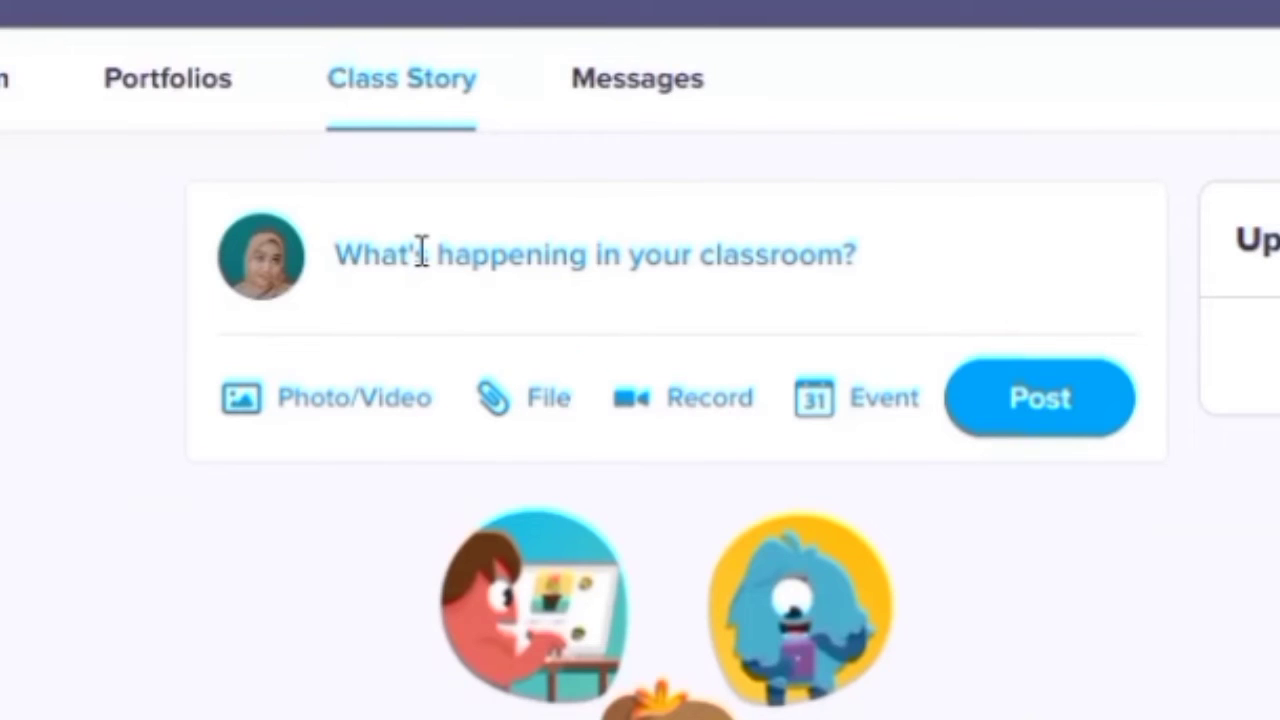
{"action": "left_click", "coordinate": [421, 251]}
{"action": "type", "text": "https://www.youtube.com/watch?v=OiX_eYWypIc"}
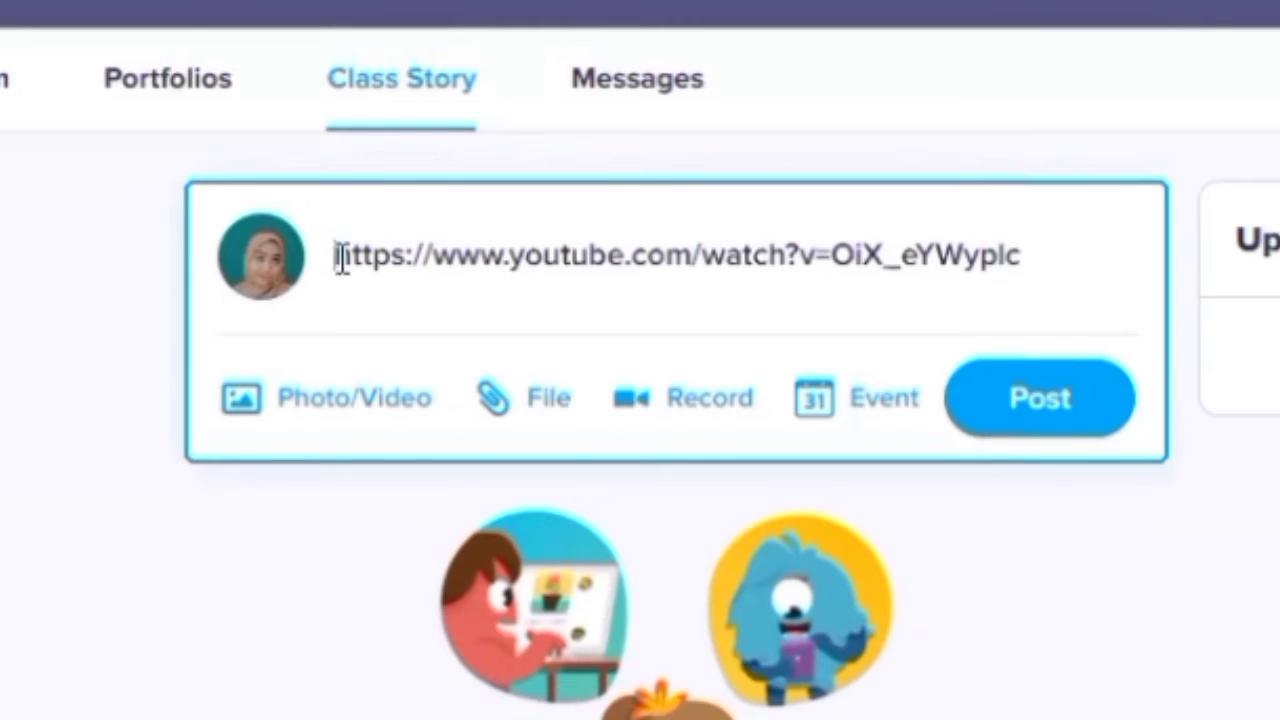
Add "Watch this explanation video and the summarize the material!" above the video link and publish the post.
{"action": "key", "text": "Return"}
{"action": "key", "text": "Up"}
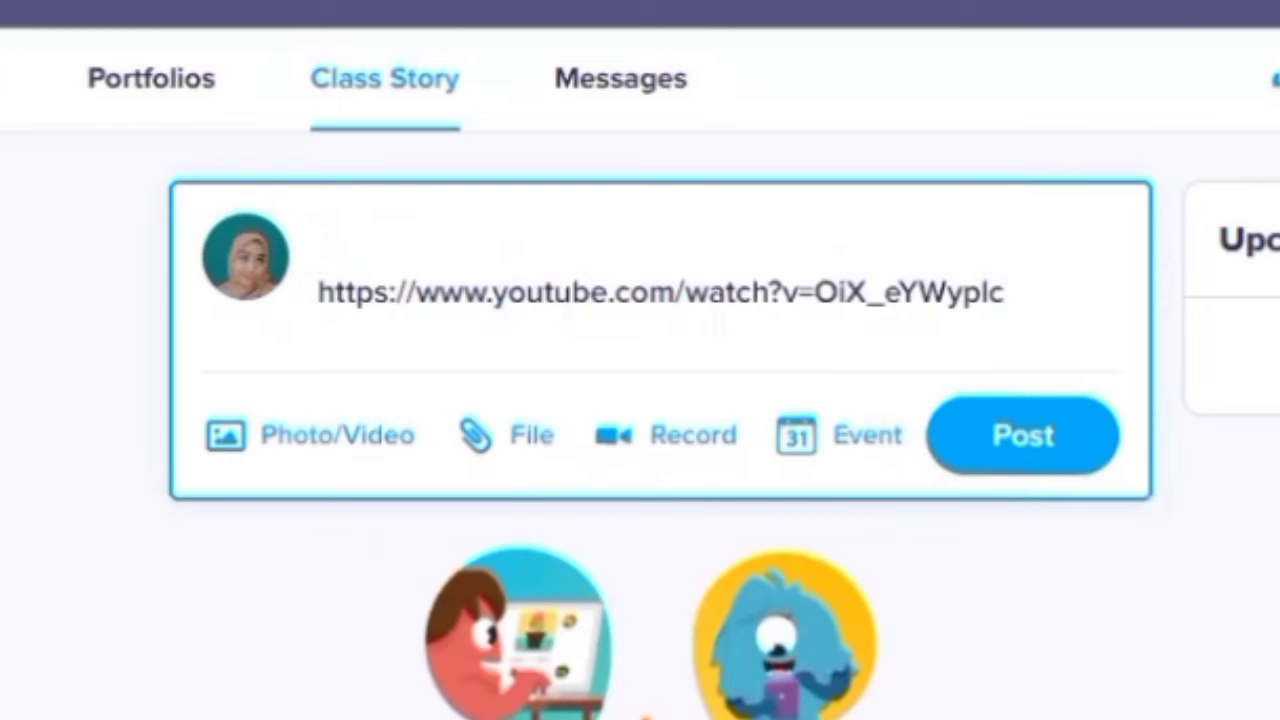
{"action": "type", "text": "Watch this explanation "}
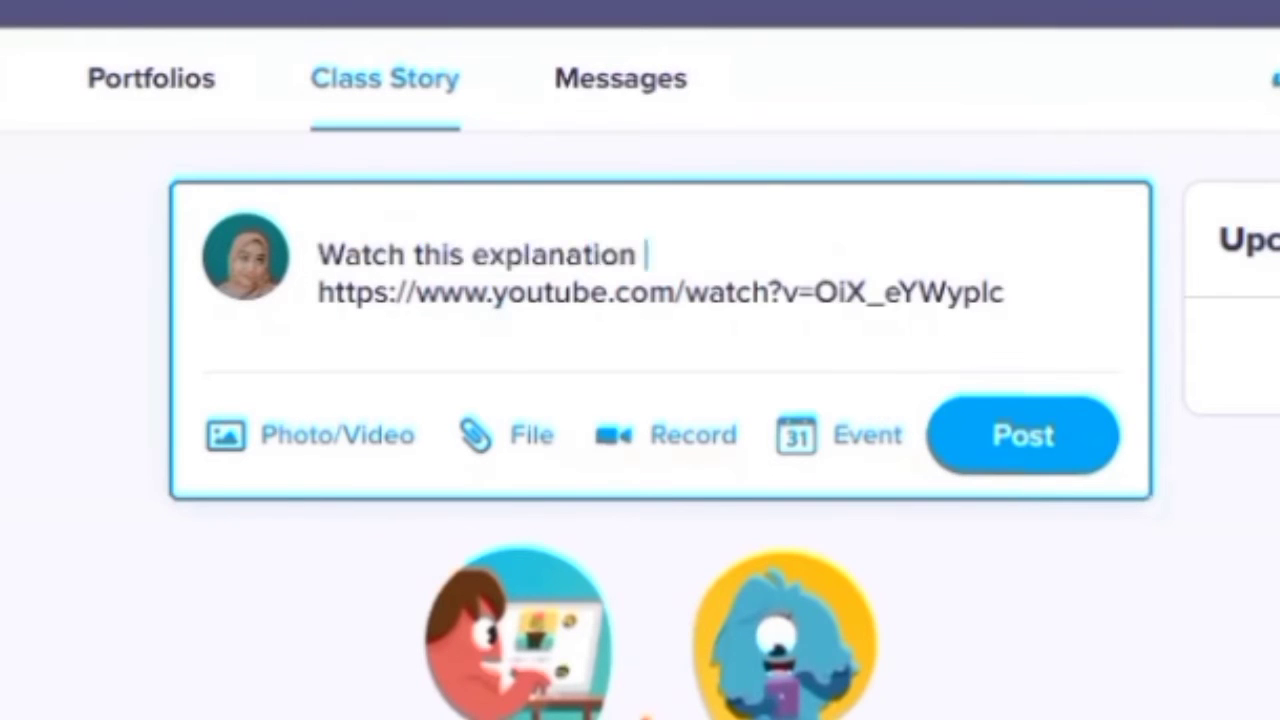
{"action": "type", "text": "video and the summarize the material!"}
{"action": "key", "text": "Return"}
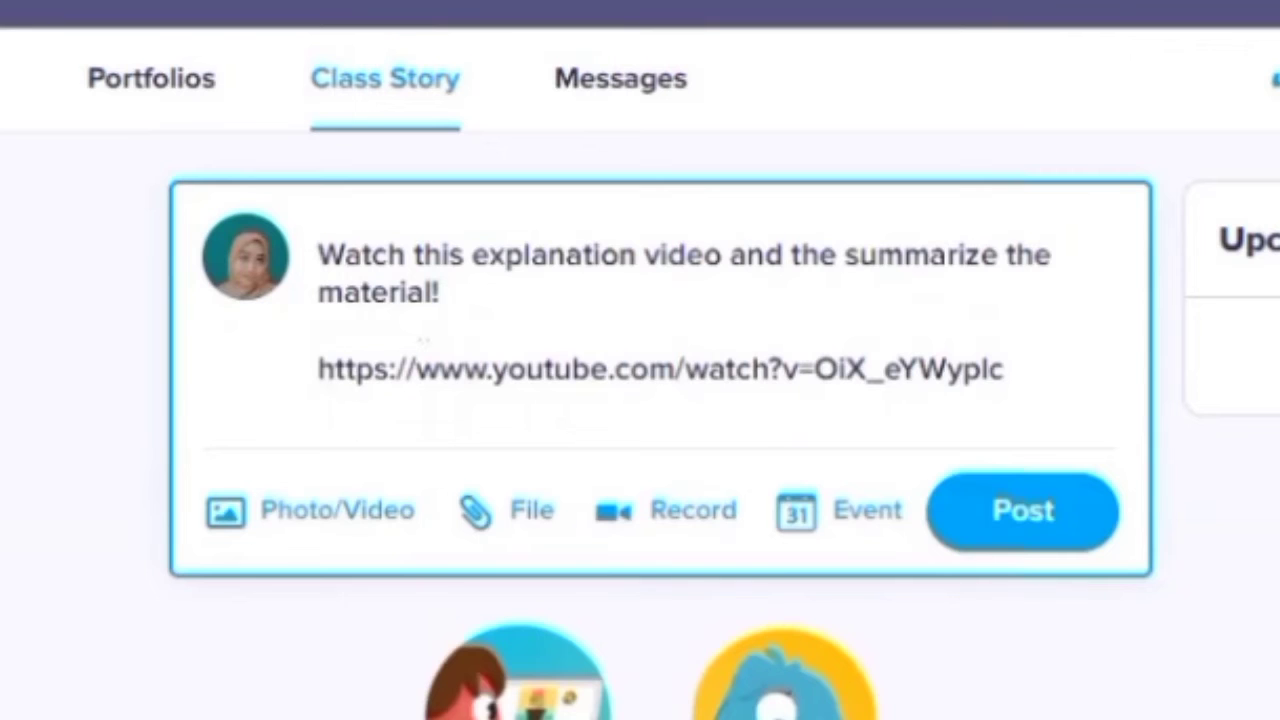
{"action": "left_click", "coordinate": [1035, 528]}
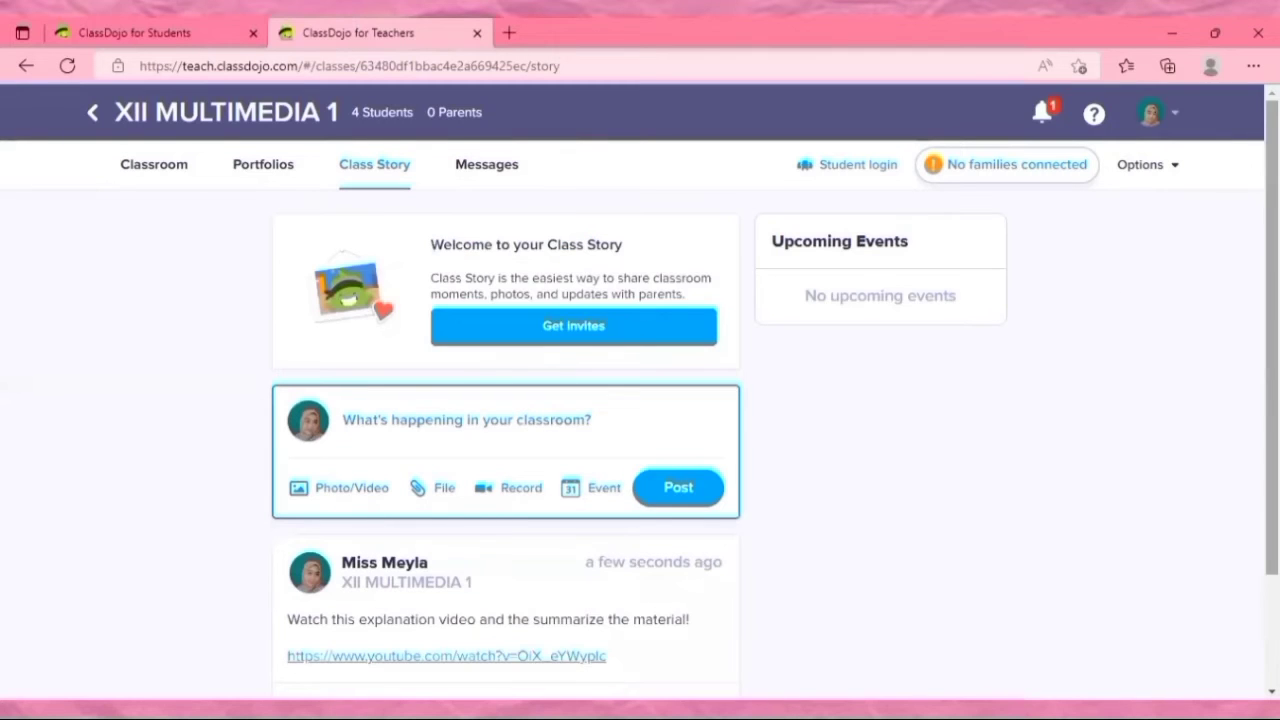
Upload the "I have a cat" JPG image from the computer to a new Class Story photo post.
{"action": "scroll", "coordinate": [475, 520], "scroll_direction": "down", "scroll_amount": 2}
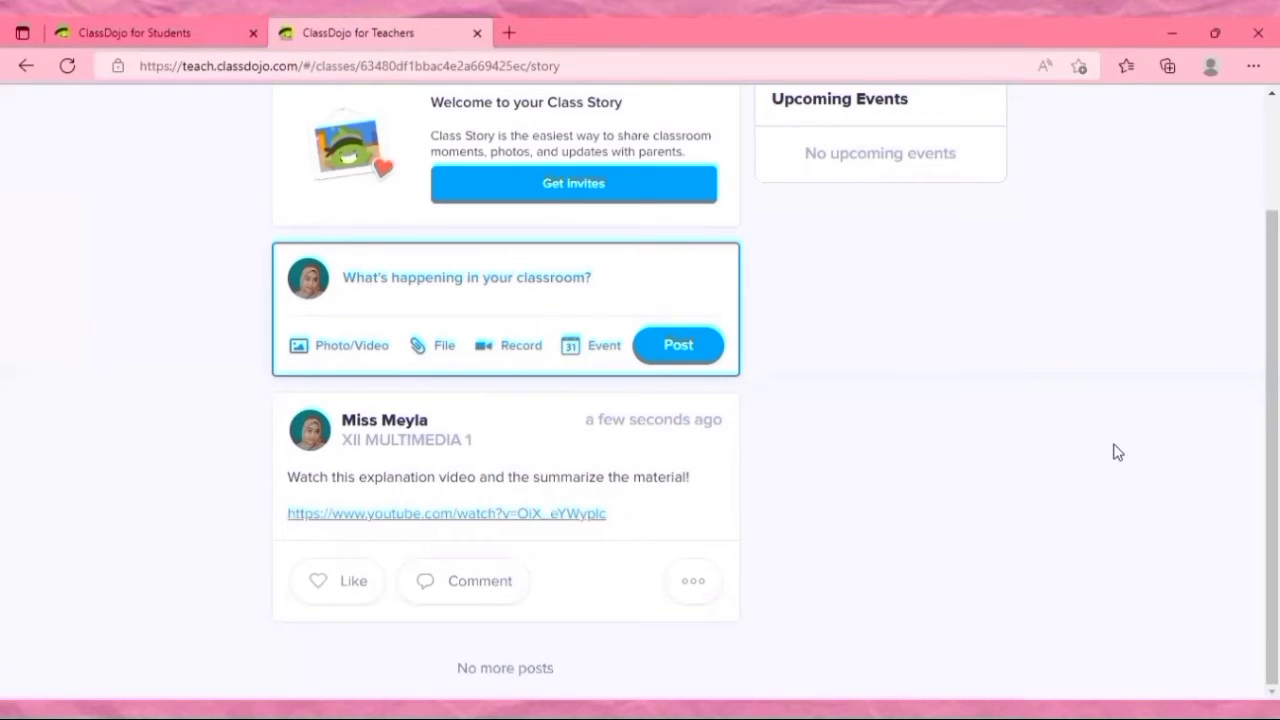
{"action": "left_click", "coordinate": [329, 352]}
{"action": "left_click", "coordinate": [779, 396]}
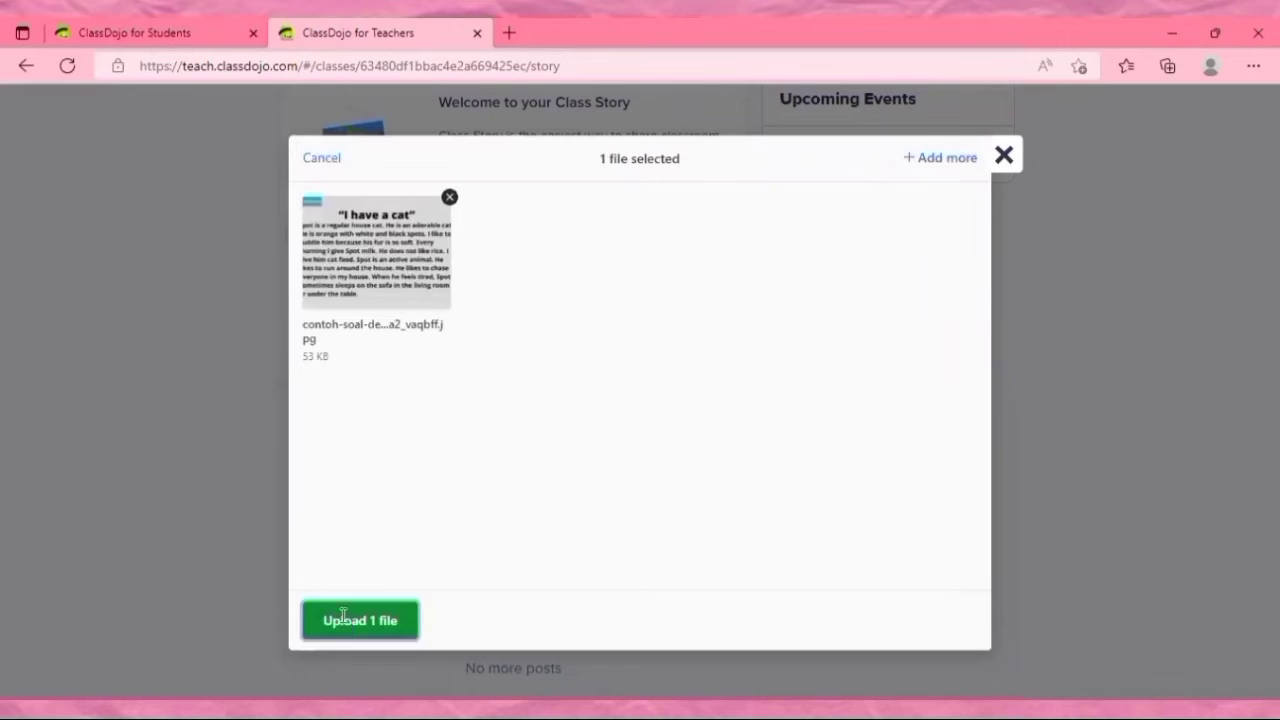
{"action": "left_click", "coordinate": [343, 616]}
Caption the image "This is the example of descriptive text. Please, write your own descriptive text based on this example!" and publish the post.
{"action": "left_click", "coordinate": [515, 271]}
{"action": "type", "text": "This is the example of descriptive text."}
{"action": "key", "text": "Return"}
{"action": "type", "text": "Please, write your own descriptive text "}
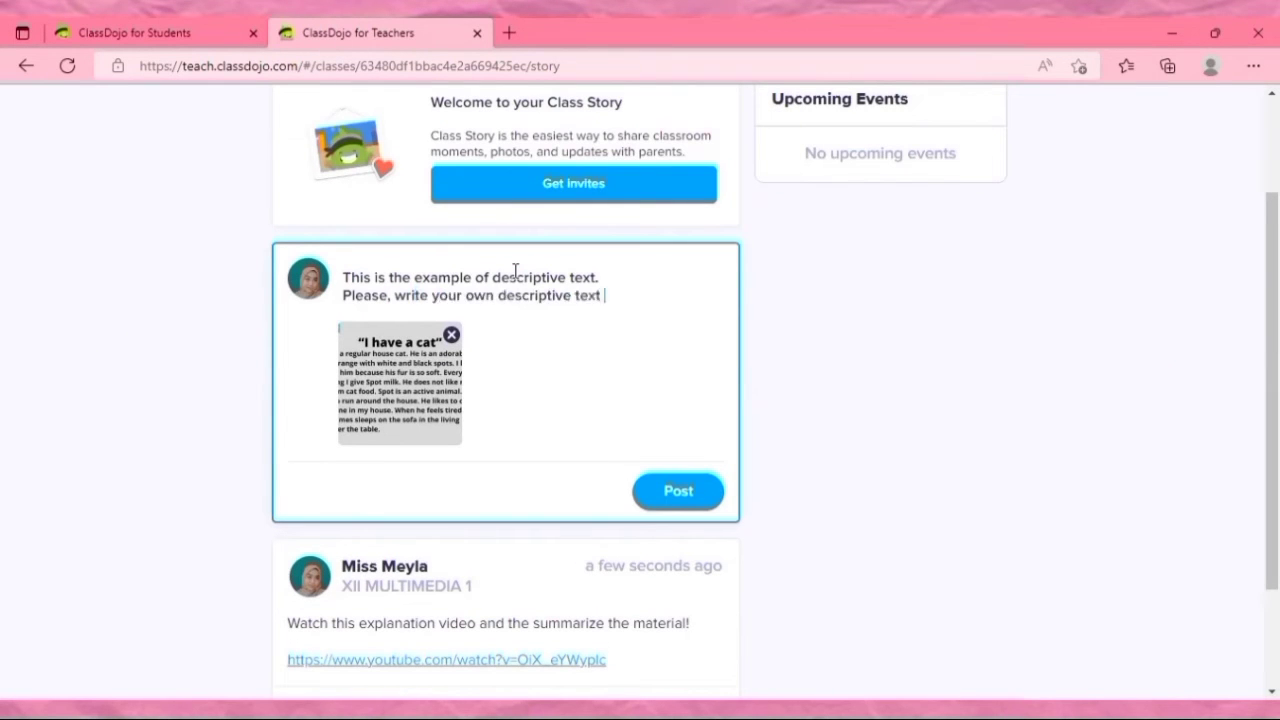
{"action": "type", "text": "based on this example!"}
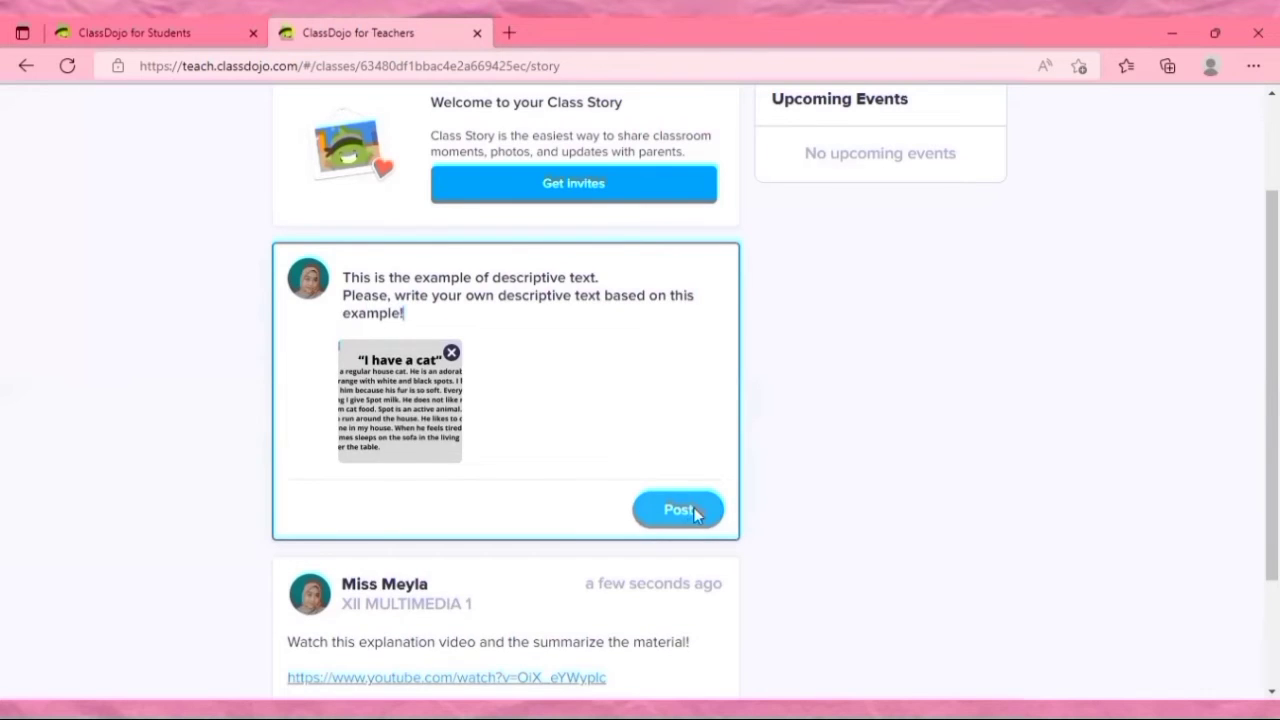
{"action": "left_click", "coordinate": [678, 510]}
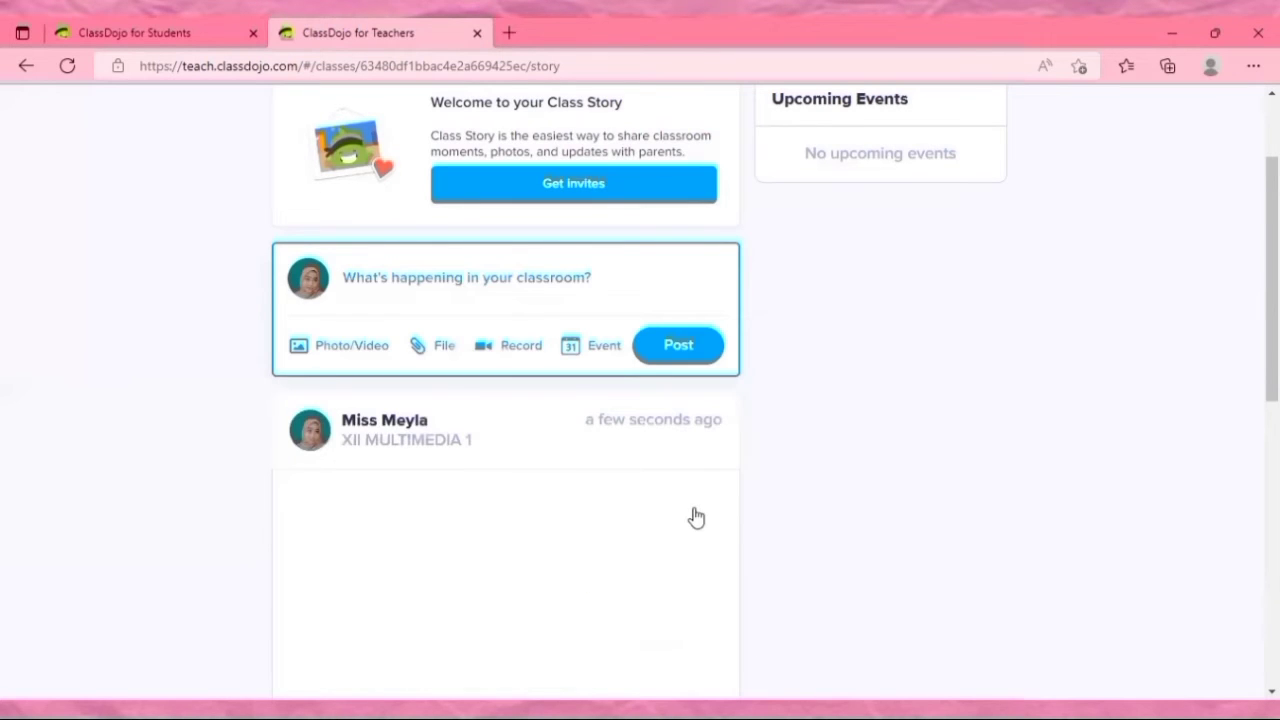
Upload the TELL SUMMARY 3 PDF as a file attachment and publish it to the Class Story.
{"action": "left_click", "coordinate": [433, 356]}
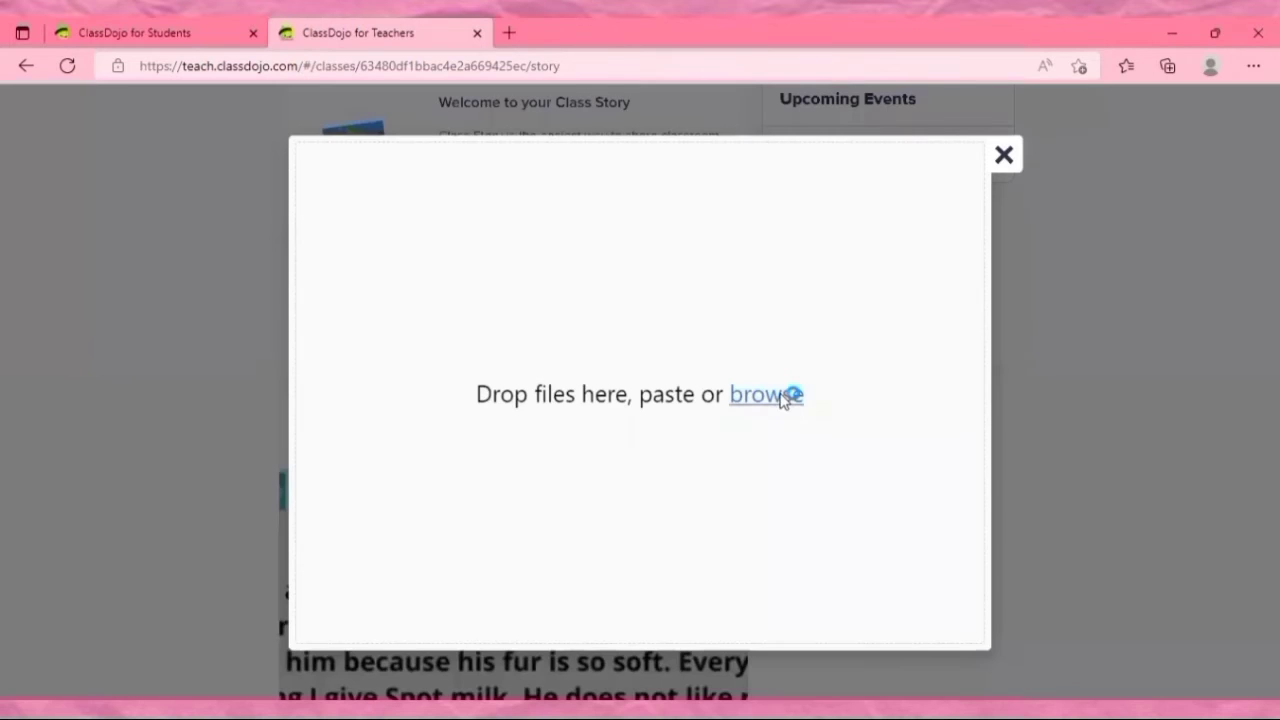
{"action": "left_click", "coordinate": [783, 396]}
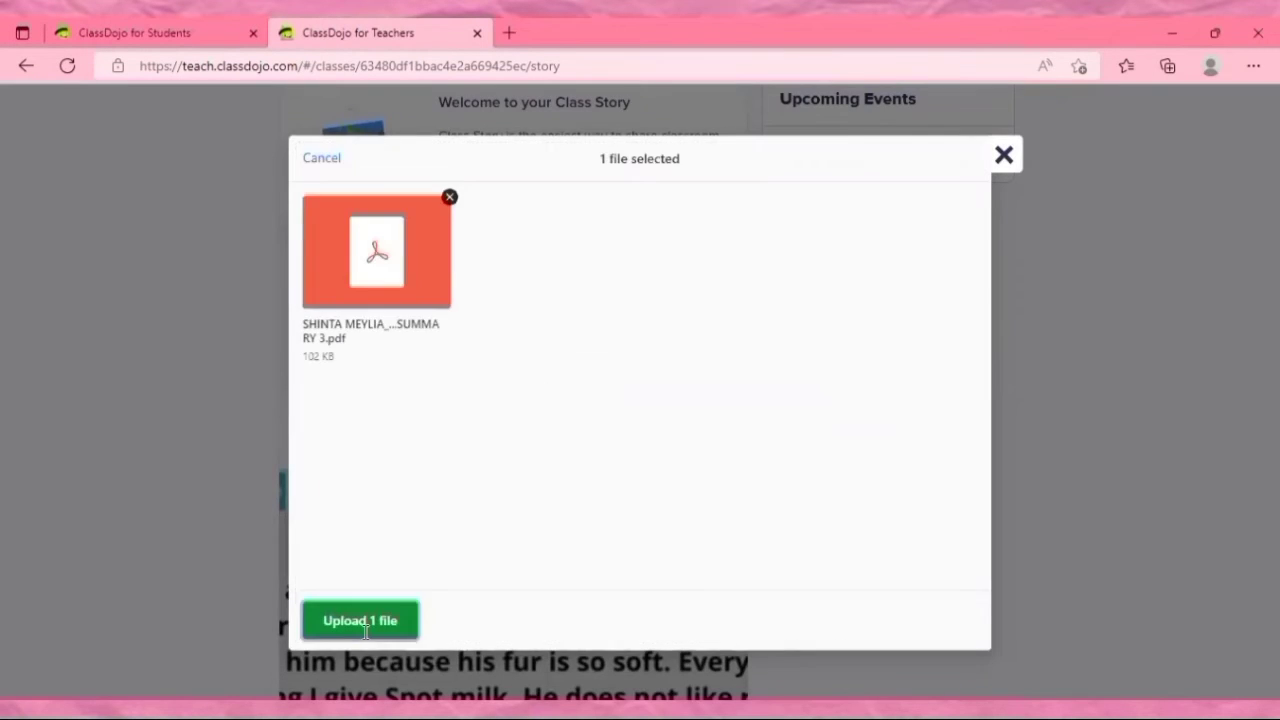
{"action": "left_click", "coordinate": [363, 617]}
{"action": "left_click", "coordinate": [678, 440]}
Paste the fill-in-the-blank exercise into a new post, add "Write your answers in here!" to its heading line, and publish it.
{"action": "left_click", "coordinate": [403, 277]}
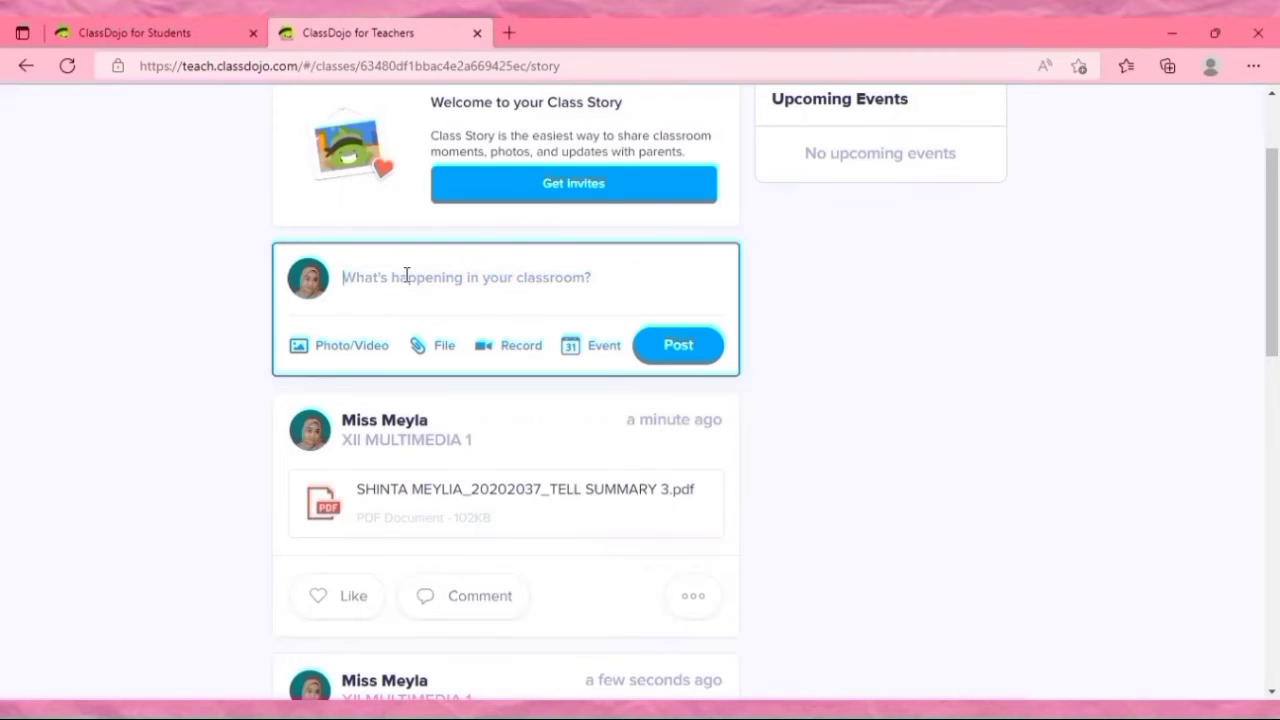
{"action": "key", "text": "ctrl+v"}
{"action": "type", "text": "Types"}
{"action": "key", "text": "BackSpace"}
{"action": "key", "text": "BackSpace"}
{"action": "key", "text": "BackSpace"}
{"action": "key", "text": "BackSpace"}
{"action": "key", "text": "BackSpace"}
{"action": "type", "text": "Write your answers in here!"}
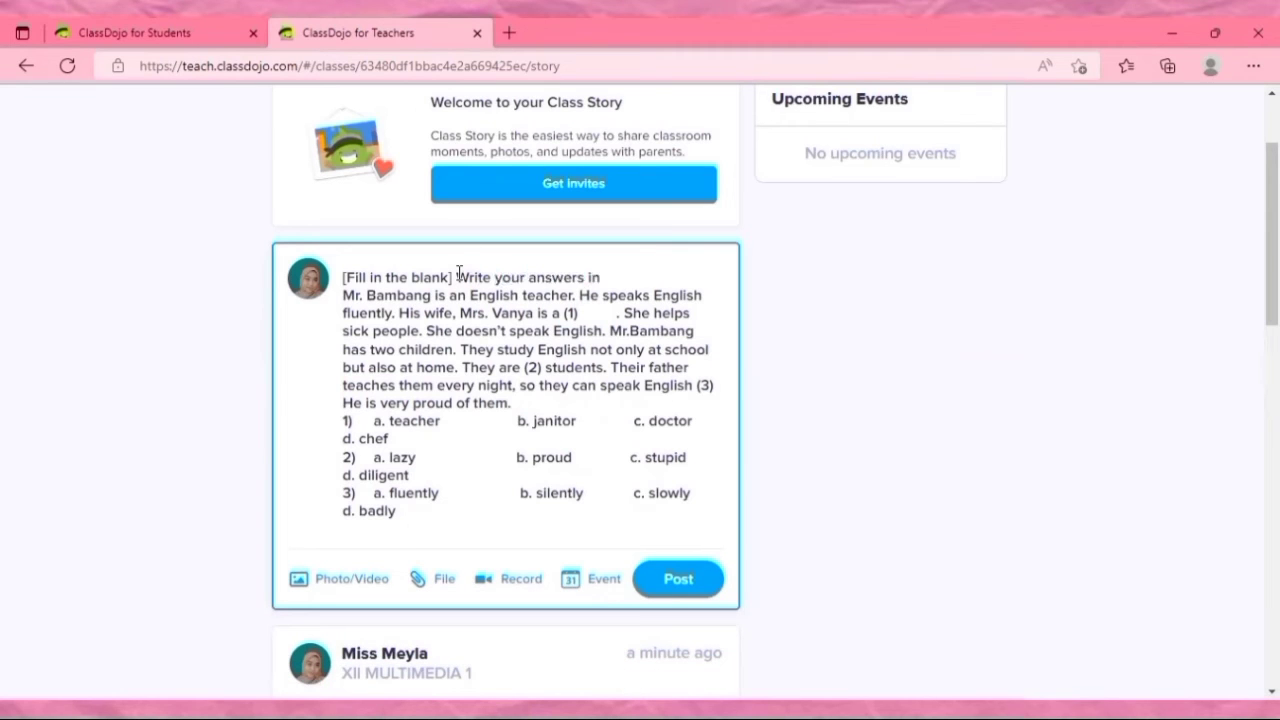
{"action": "key", "text": "Return"}
{"action": "left_click", "coordinate": [678, 597]}
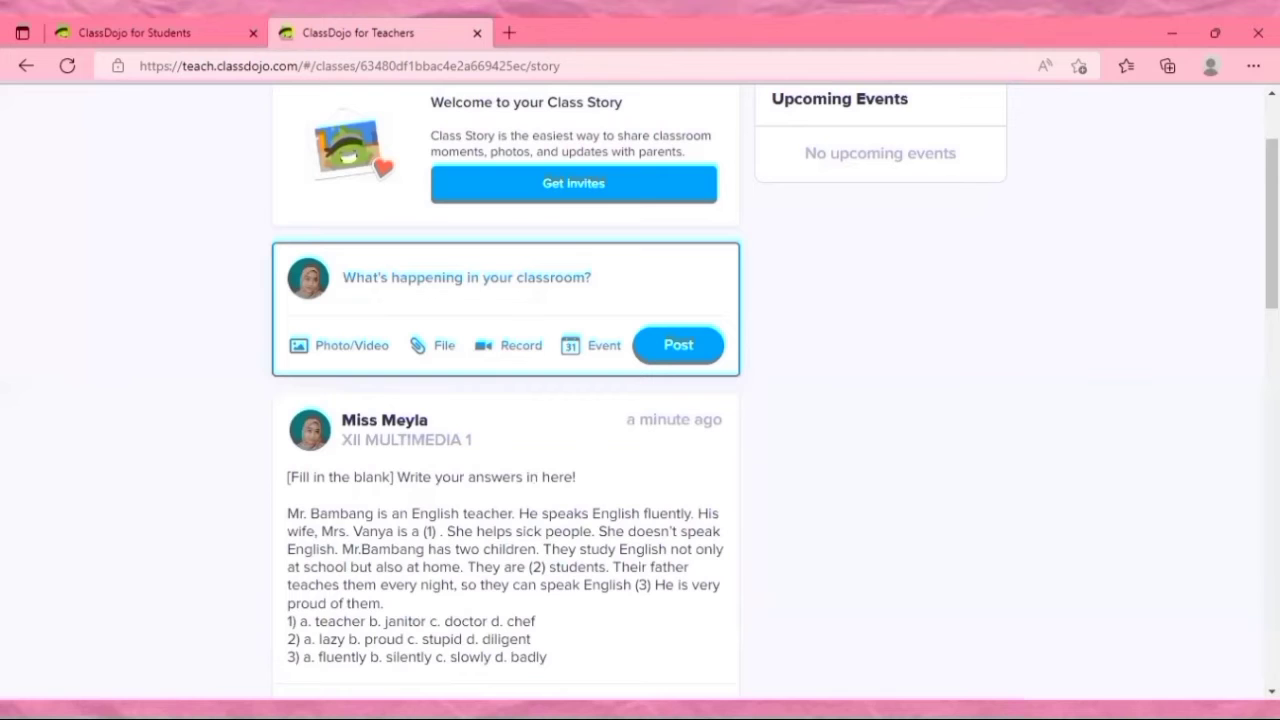
Paste the three jumbled sentences into a new Class Story post and number them 1 to 3.
{"action": "scroll", "coordinate": [505, 400], "scroll_direction": "down", "scroll_amount": 3}
{"action": "scroll", "coordinate": [505, 400], "scroll_direction": "up", "scroll_amount": 1}
{"action": "scroll", "coordinate": [505, 400], "scroll_direction": "up", "scroll_amount": 1}
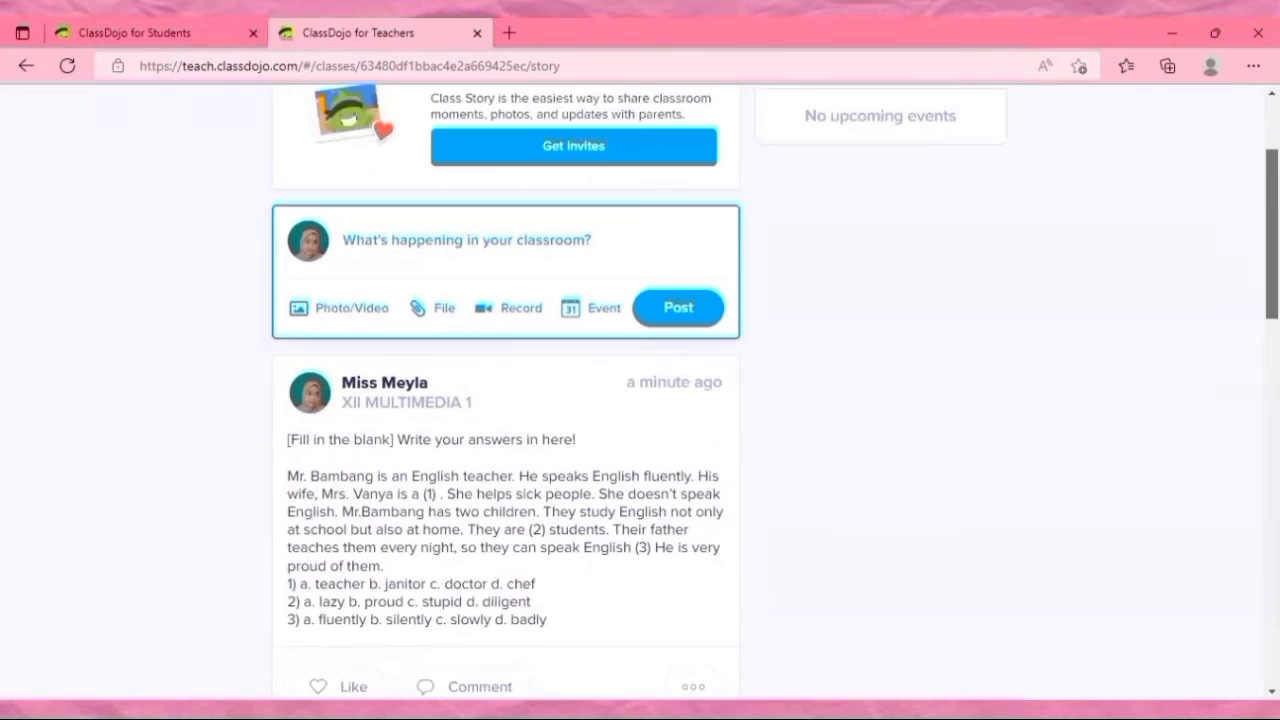
{"action": "scroll", "coordinate": [505, 400], "scroll_direction": "down", "scroll_amount": 1}
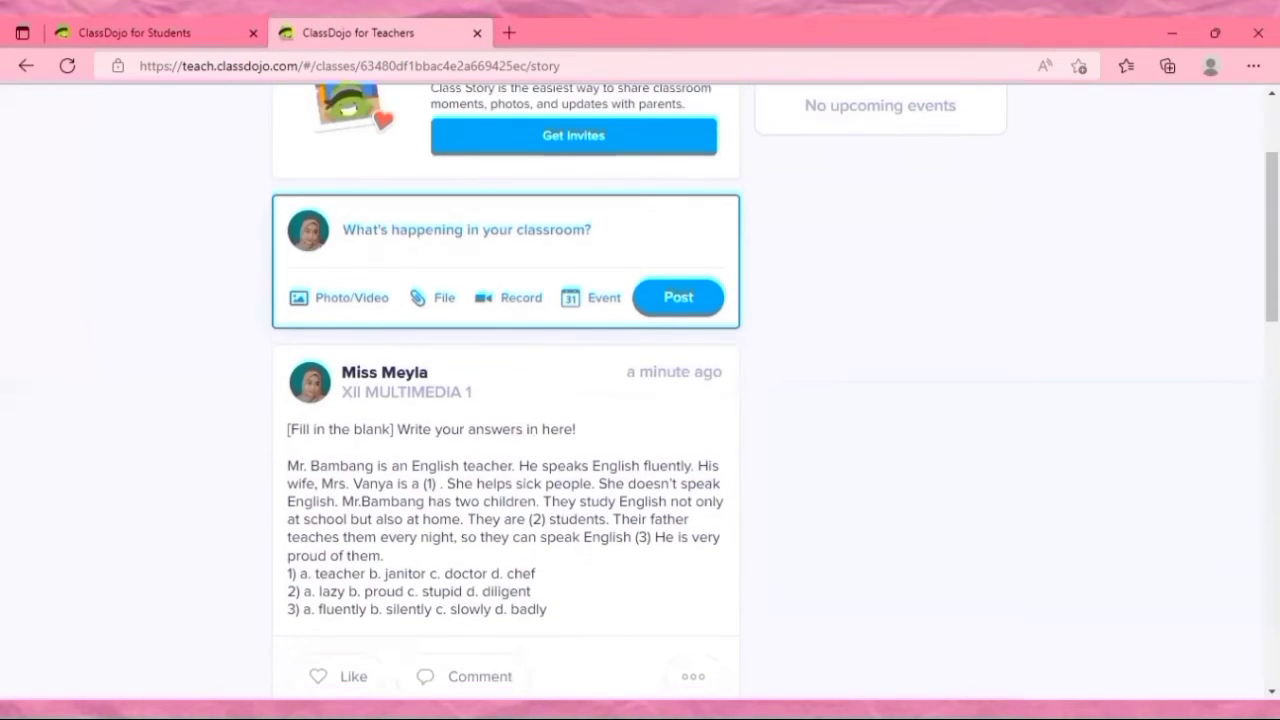
{"action": "type", "text": "don’t/carefully/you/Why/listen leave/dishes/I/table/the/don’t/on/dirty often/to/movies/go/We/see"}
{"action": "key", "text": "BackSpace"}
{"action": "left_click", "coordinate": [344, 230]}
{"action": "type", "text": "1."}
{"action": "left_click", "coordinate": [345, 247]}
{"action": "type", "text": "2."}
{"action": "left_click", "coordinate": [345, 264]}
{"action": "type", "text": "3."}
Add the line "Write the right structure of this sentences!" above the numbered sentences and publish the post.
{"action": "left_click", "coordinate": [344, 229]}
{"action": "key", "text": "Return"}
{"action": "key", "text": "Up"}
{"action": "type", "text": "Write the right "}
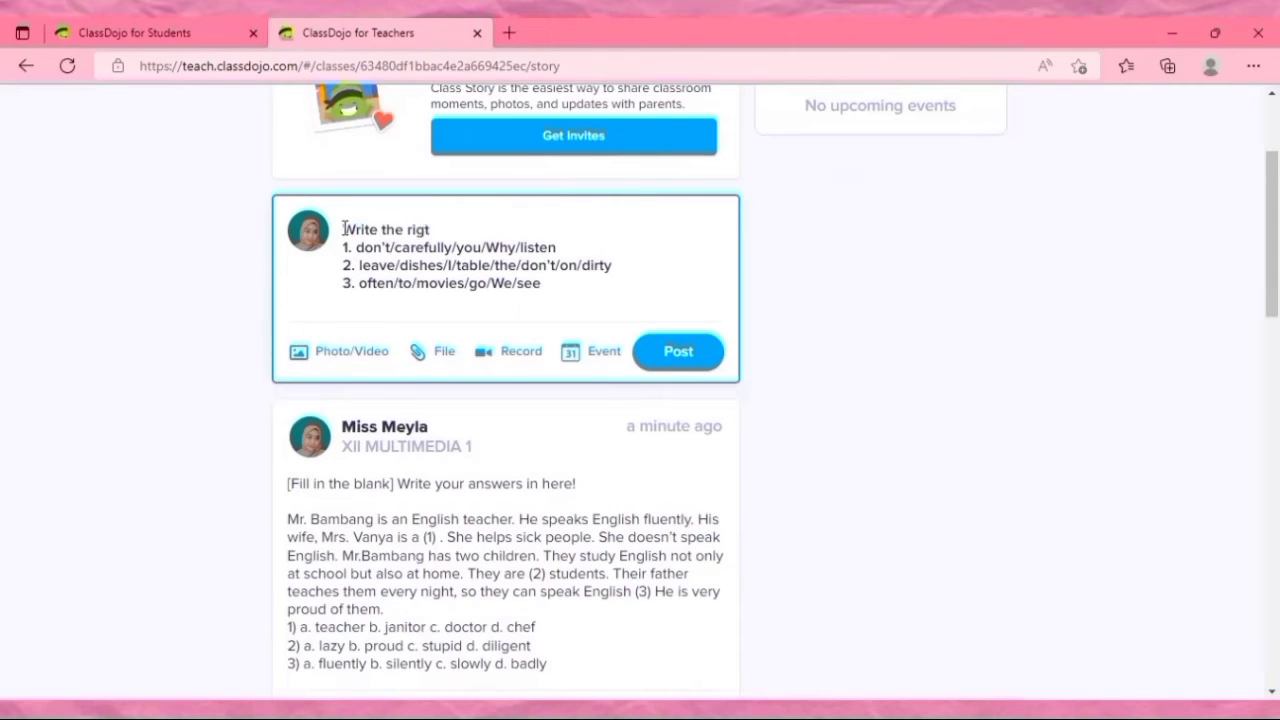
{"action": "type", "text": "structure of this sentences!"}
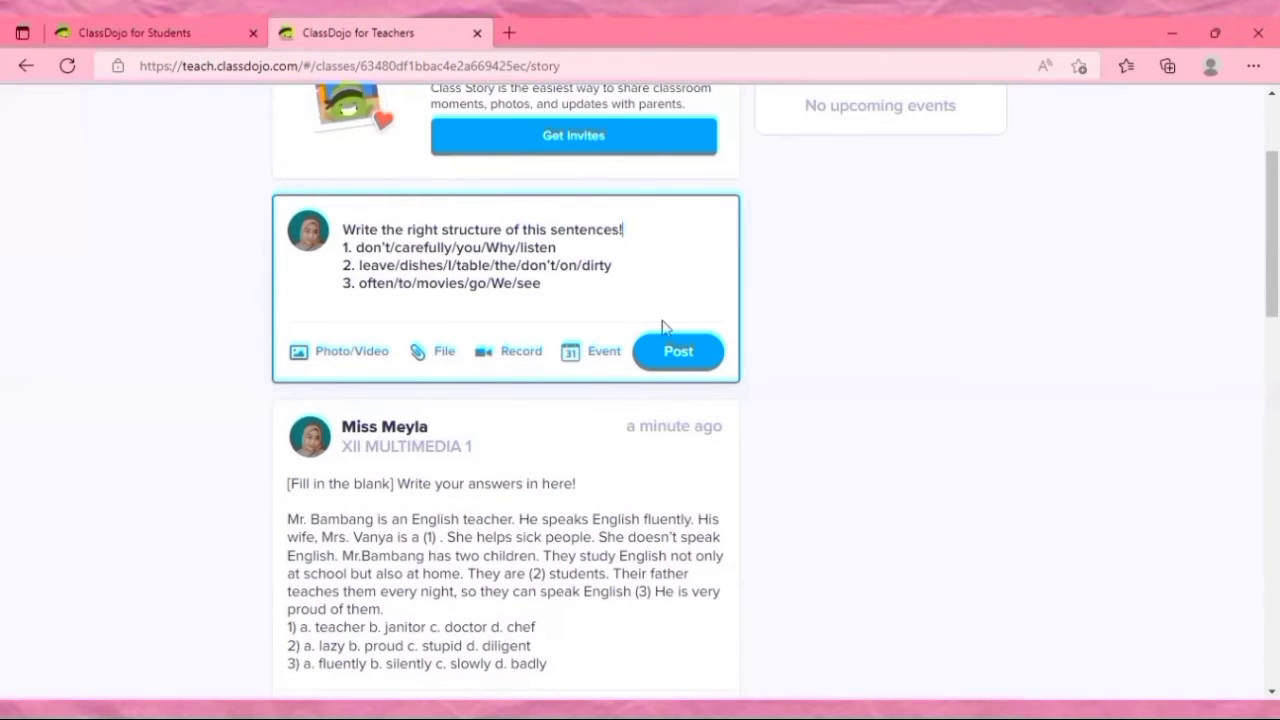
{"action": "left_click", "coordinate": [674, 377]}
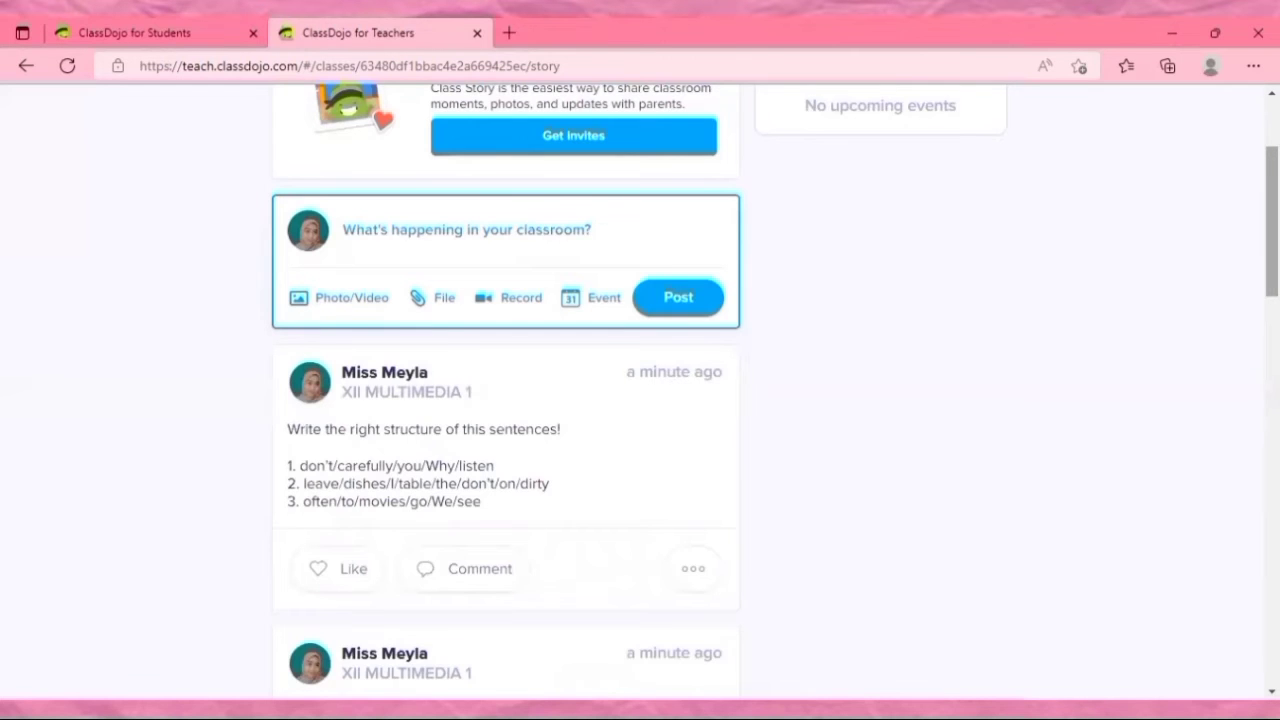
Review the published posts throughout the Class Story feed.
{"action": "scroll", "coordinate": [1270, 250], "scroll_direction": "down", "scroll_amount": 1}
{"action": "scroll", "coordinate": [640, 400], "scroll_direction": "up", "scroll_amount": 2}
{"action": "scroll", "coordinate": [640, 400], "scroll_direction": "down", "scroll_amount": 3}
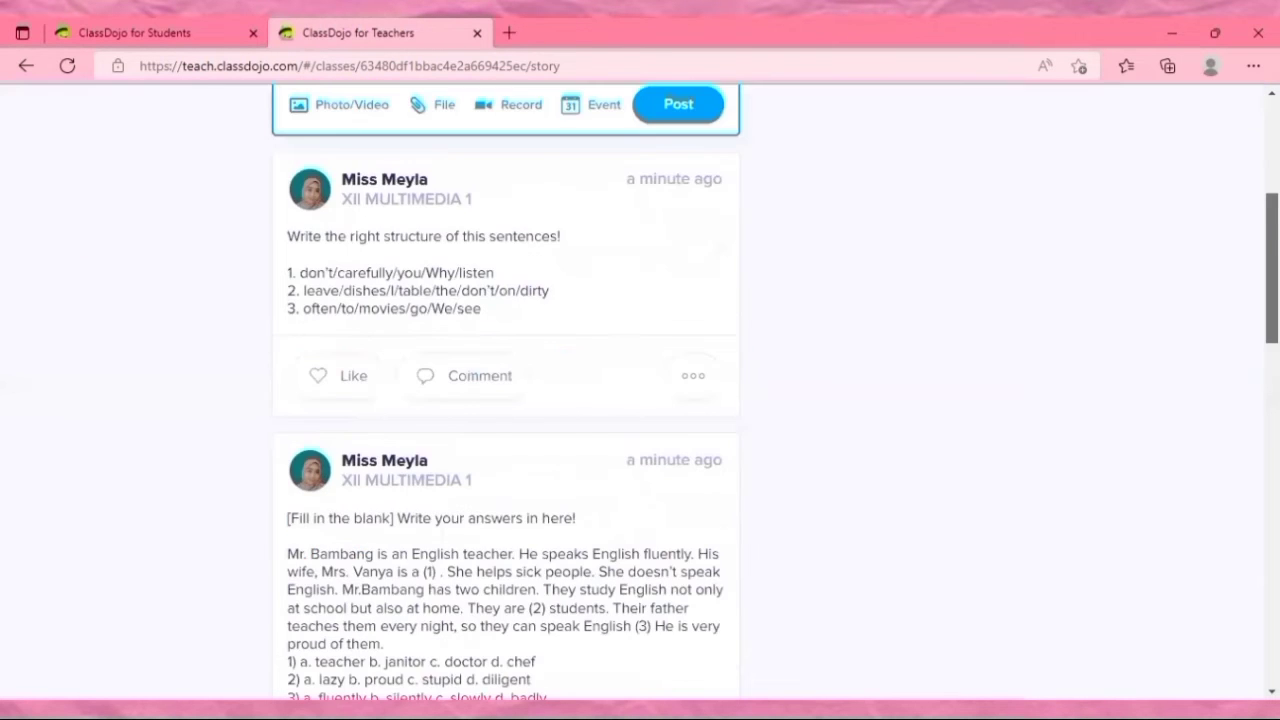
{"action": "scroll", "coordinate": [640, 400], "scroll_direction": "down", "scroll_amount": 4}
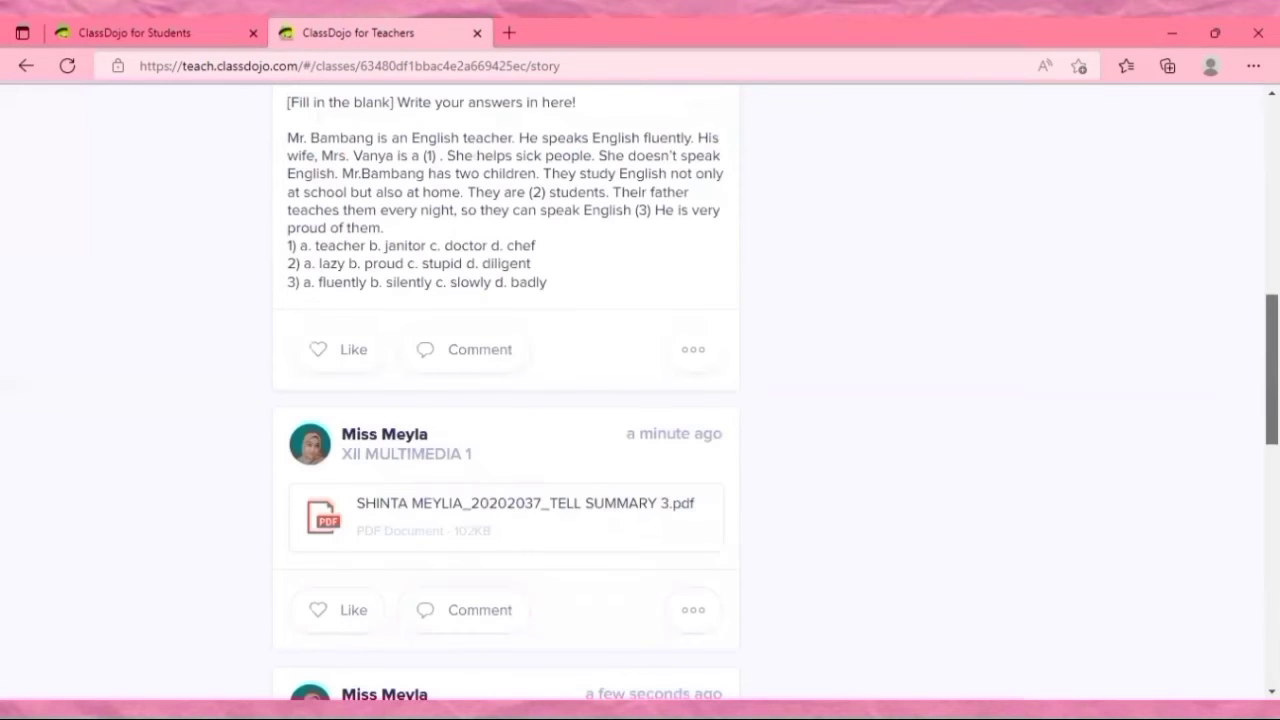
{"action": "scroll", "coordinate": [640, 400], "scroll_direction": "down", "scroll_amount": 8}
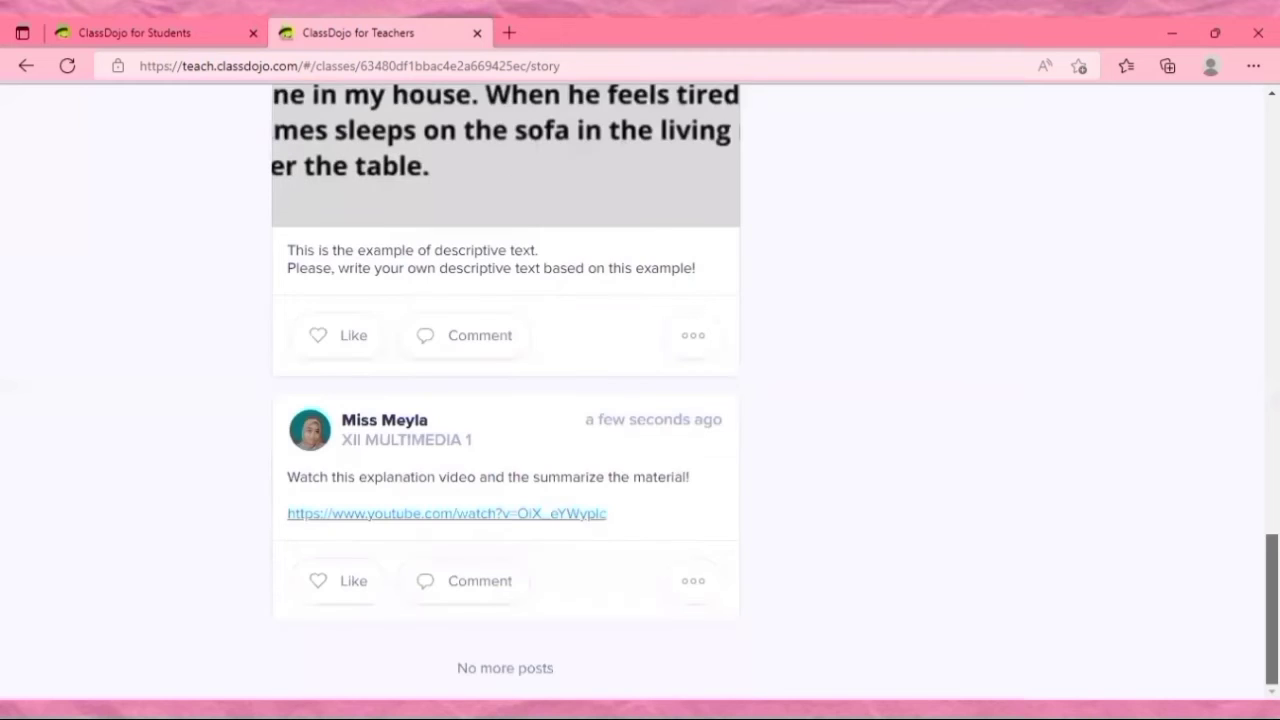
{"action": "scroll", "coordinate": [505, 400], "scroll_direction": "up", "scroll_amount": 9}
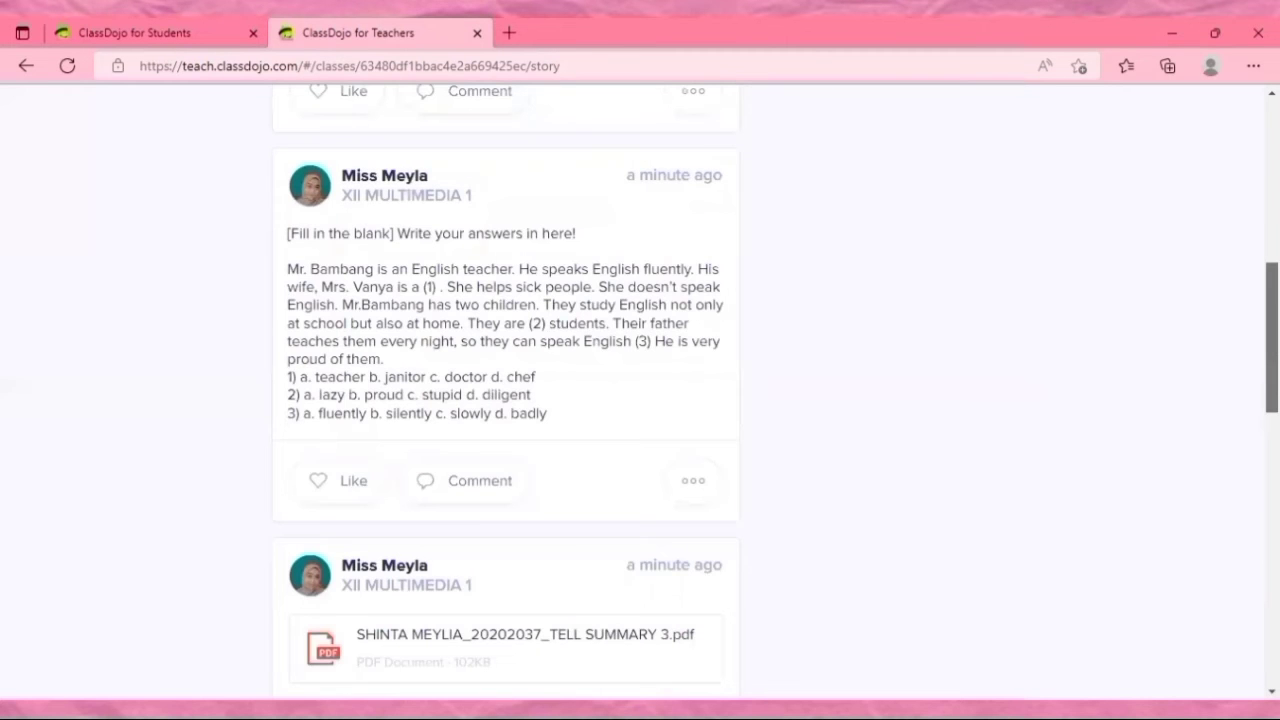
{"action": "scroll", "coordinate": [640, 400], "scroll_direction": "up", "scroll_amount": 1}
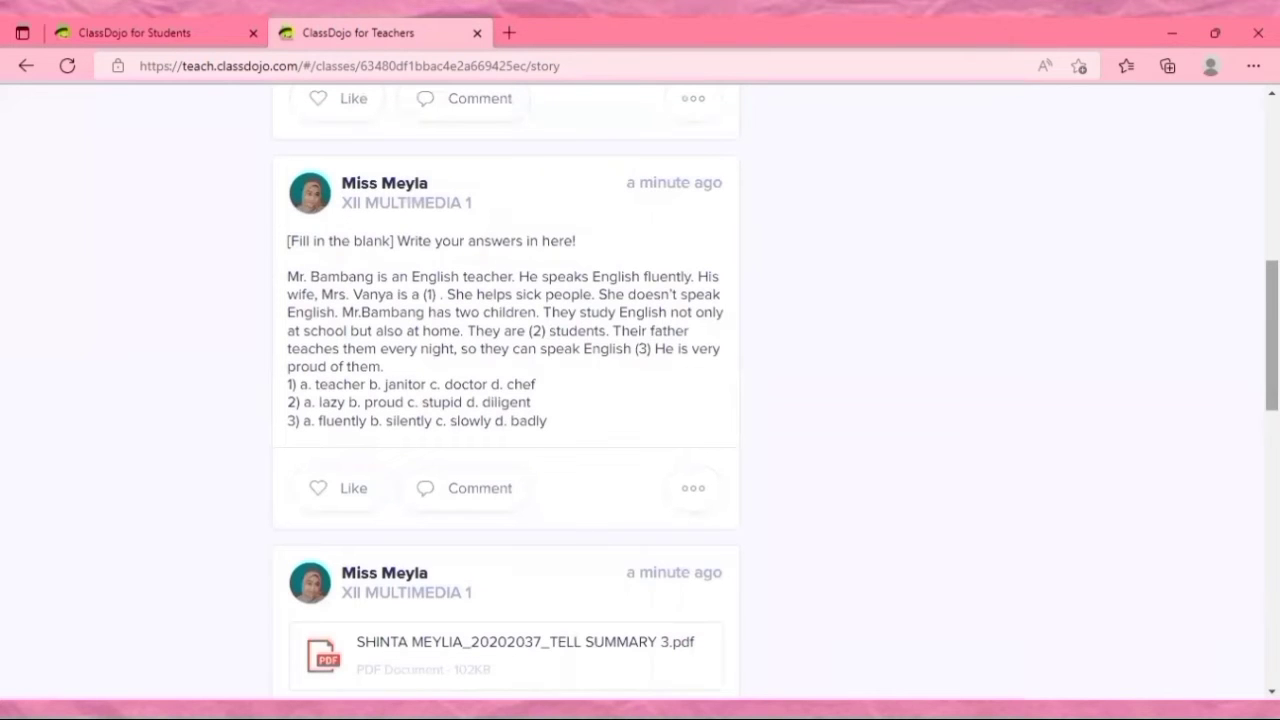
{"action": "scroll", "coordinate": [640, 400], "scroll_direction": "up", "scroll_amount": 10}
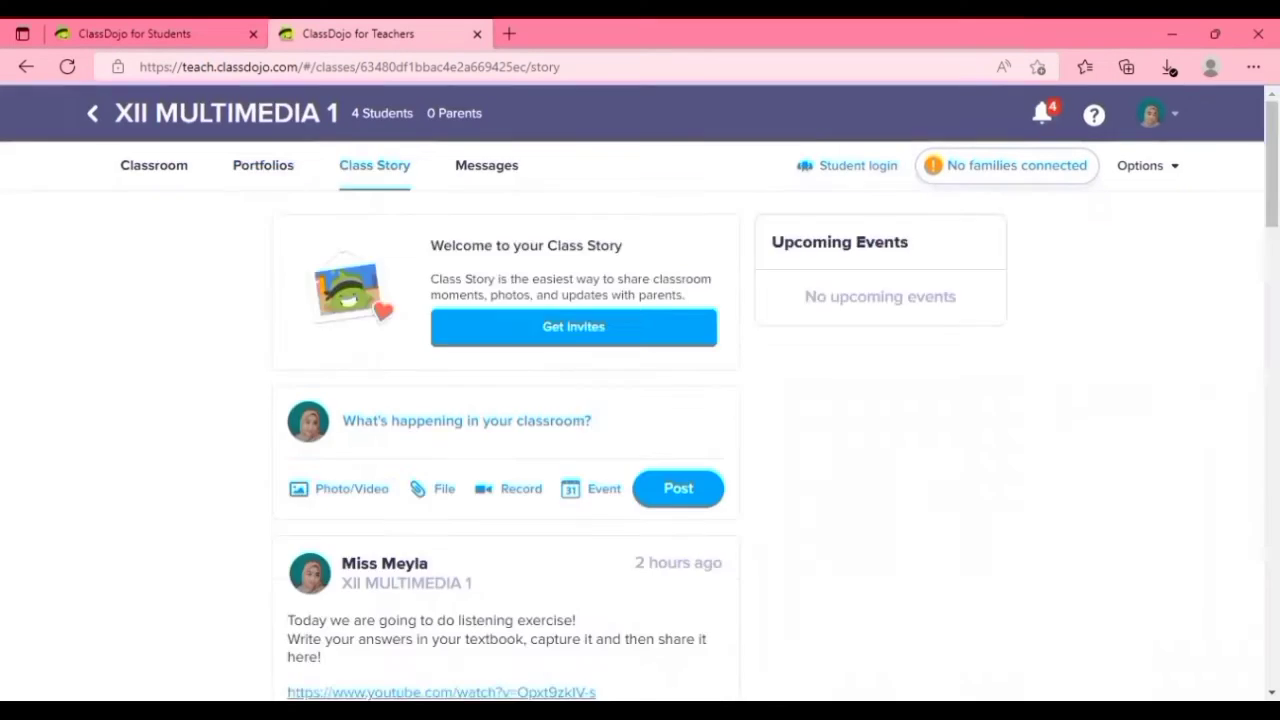
Open the YouTube link in the listening exercise post, and close the video page again.
{"action": "scroll", "coordinate": [484, 391], "scroll_direction": "down", "scroll_amount": 3}
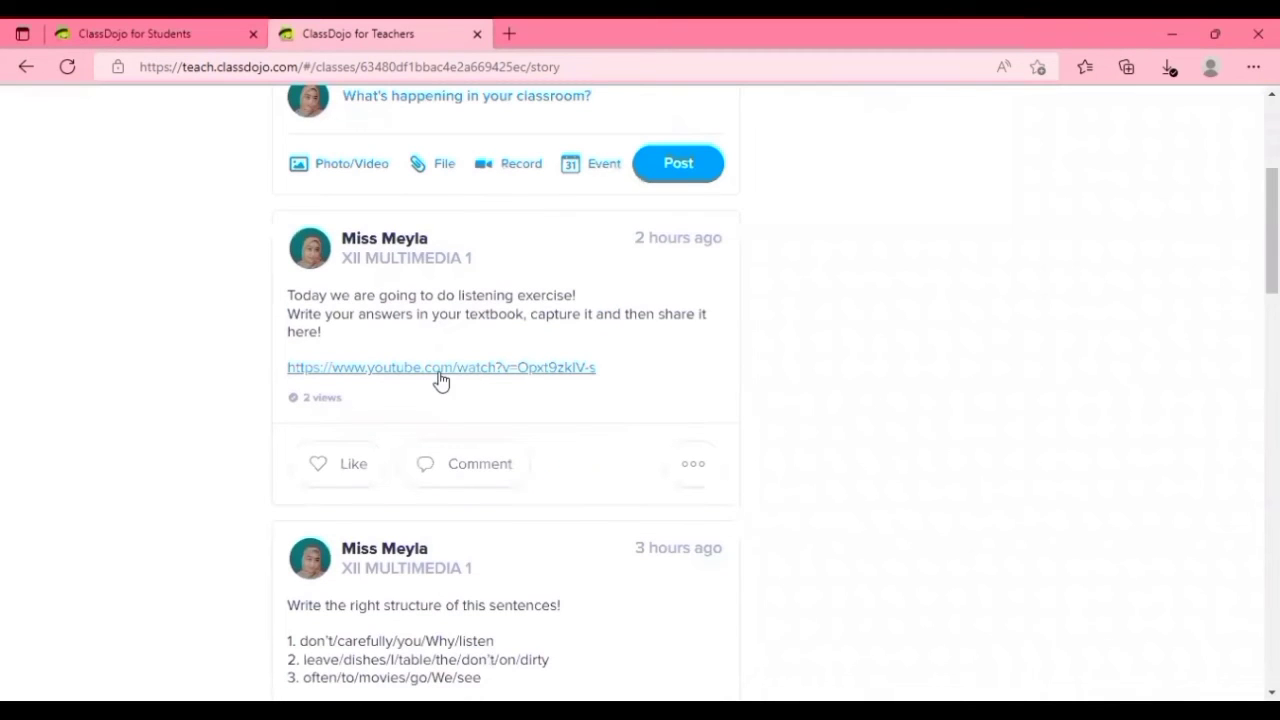
{"action": "left_click", "coordinate": [513, 370]}
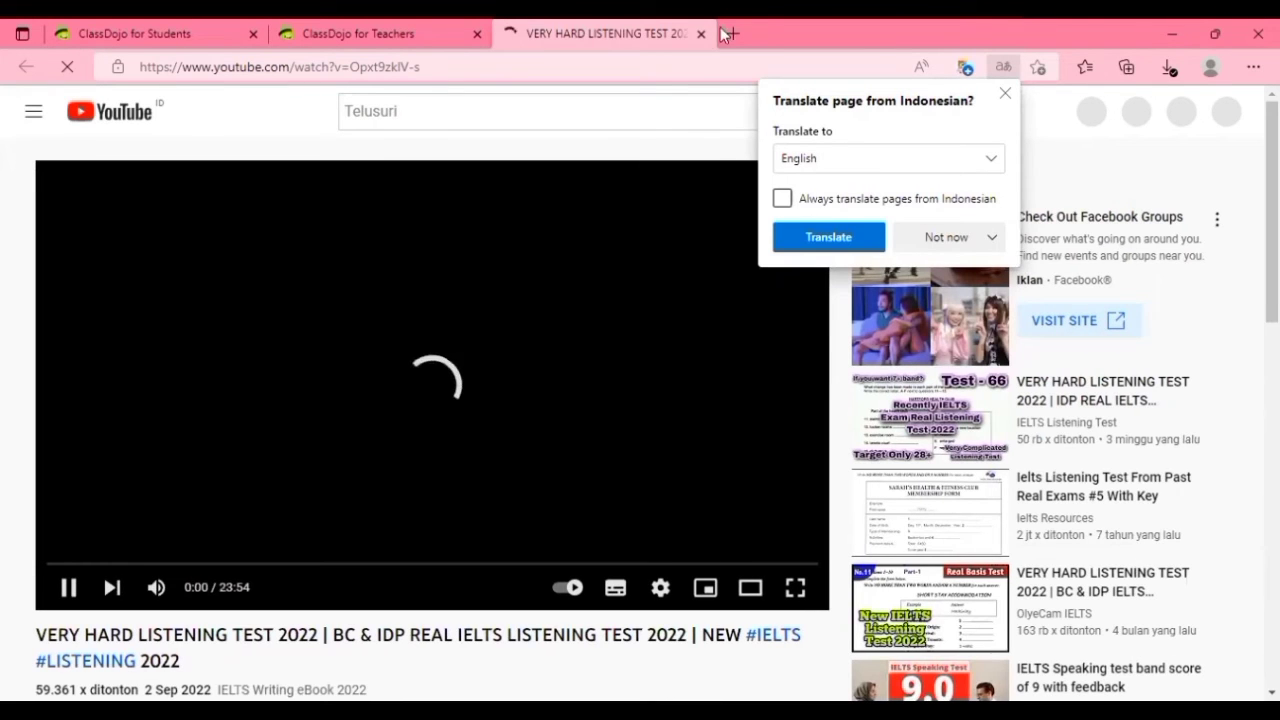
{"action": "key", "text": "ctrl+w"}
Start a comment on the listening exercise post with three lines numbered 1. to 3.
{"action": "left_click", "coordinate": [476, 482]}
{"action": "type", "text": "1."}
{"action": "key", "text": "Return"}
{"action": "type", "text": "2."}
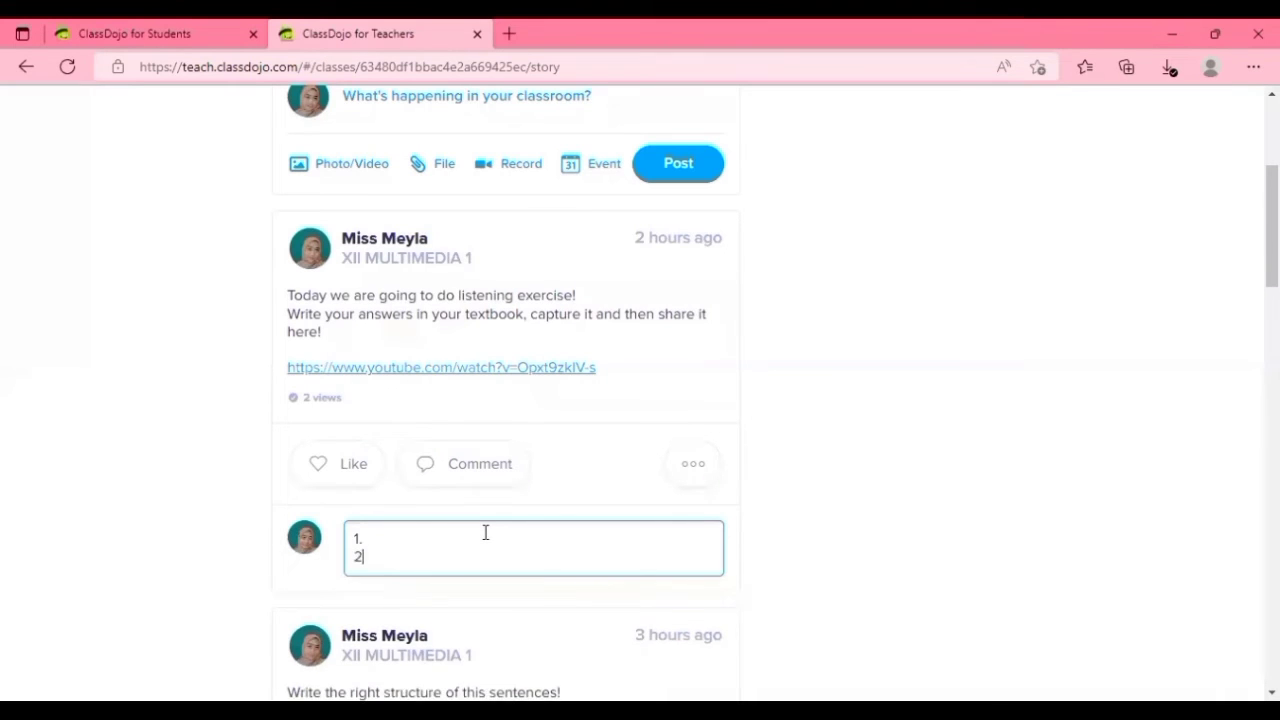
{"action": "key", "text": "Return"}
{"action": "type", "text": "3."}
Answer the fill-in-the-blank post from the student account with the comment "1) b. janitor", "2) d. diligent", "3) a. fluently".
{"action": "key", "text": "ctrl+Tab"}
{"action": "left_click", "coordinate": [727, 549]}
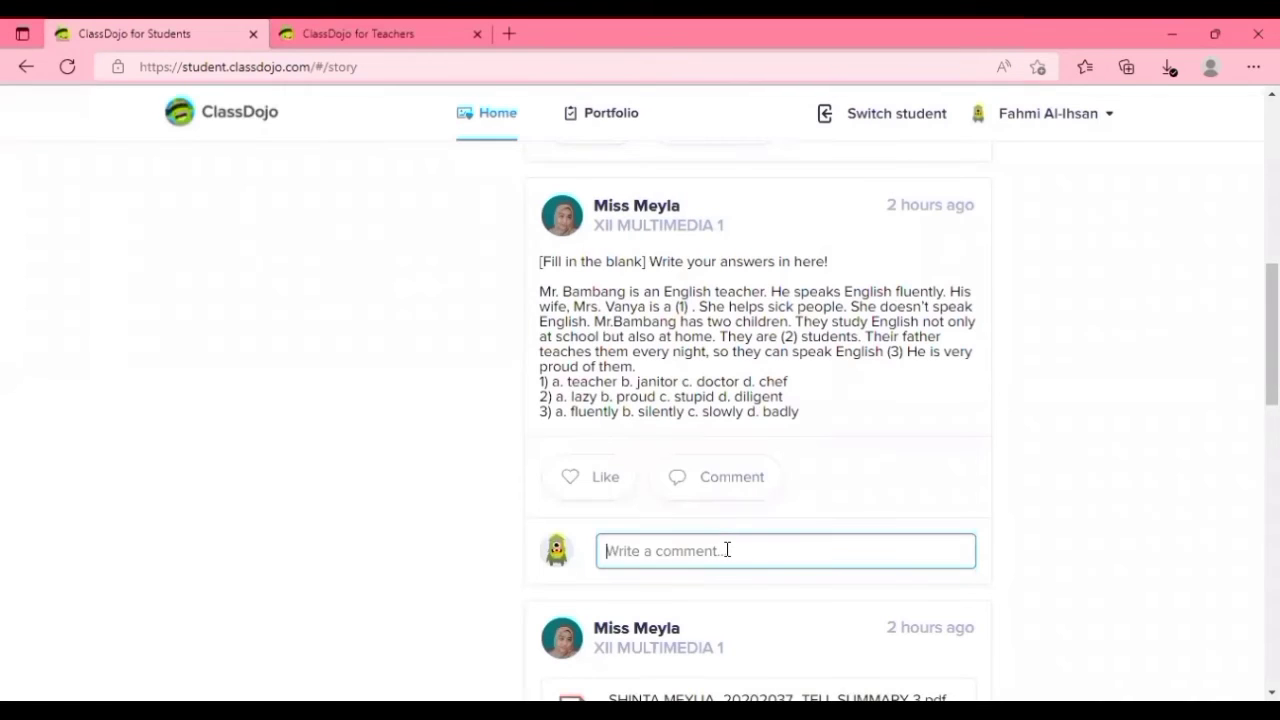
{"action": "type", "text": "1) b. janitor"}
{"action": "key", "text": "shift+Return"}
{"action": "type", "text": "2)"}
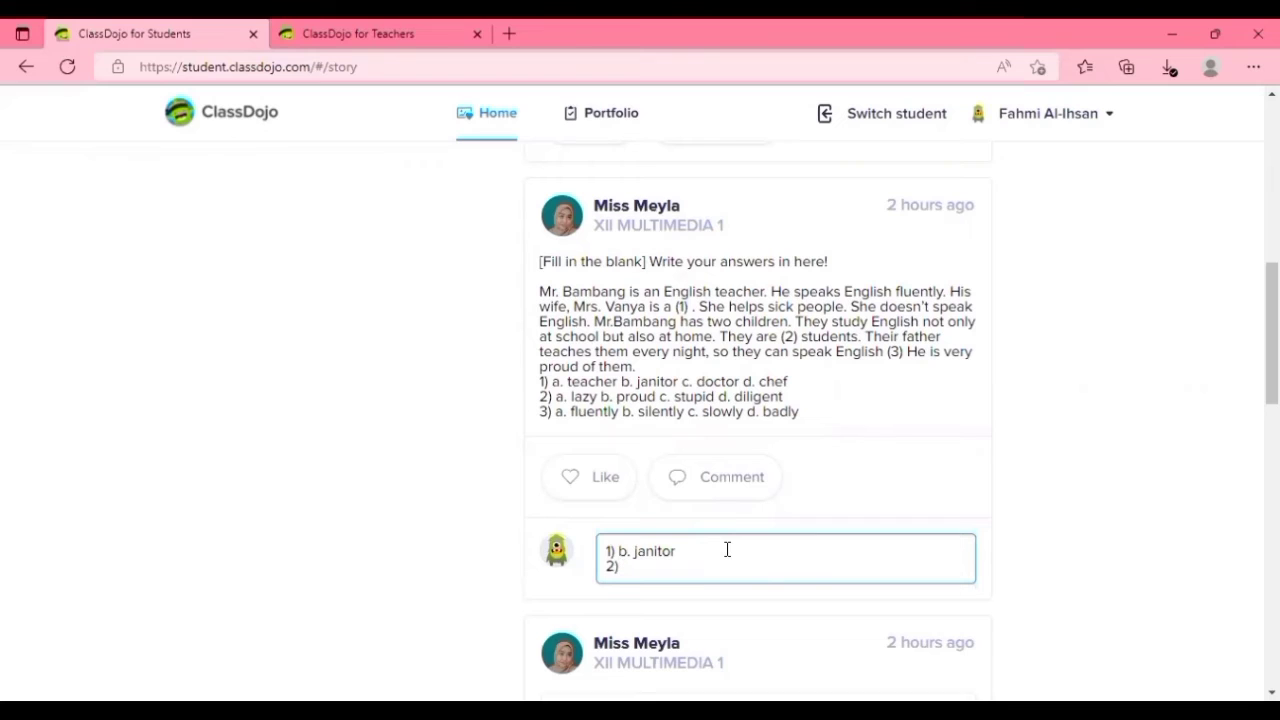
{"action": "type", "text": " d. diligent"}
{"action": "key", "text": "shift+Return"}
{"action": "type", "text": "3)"}
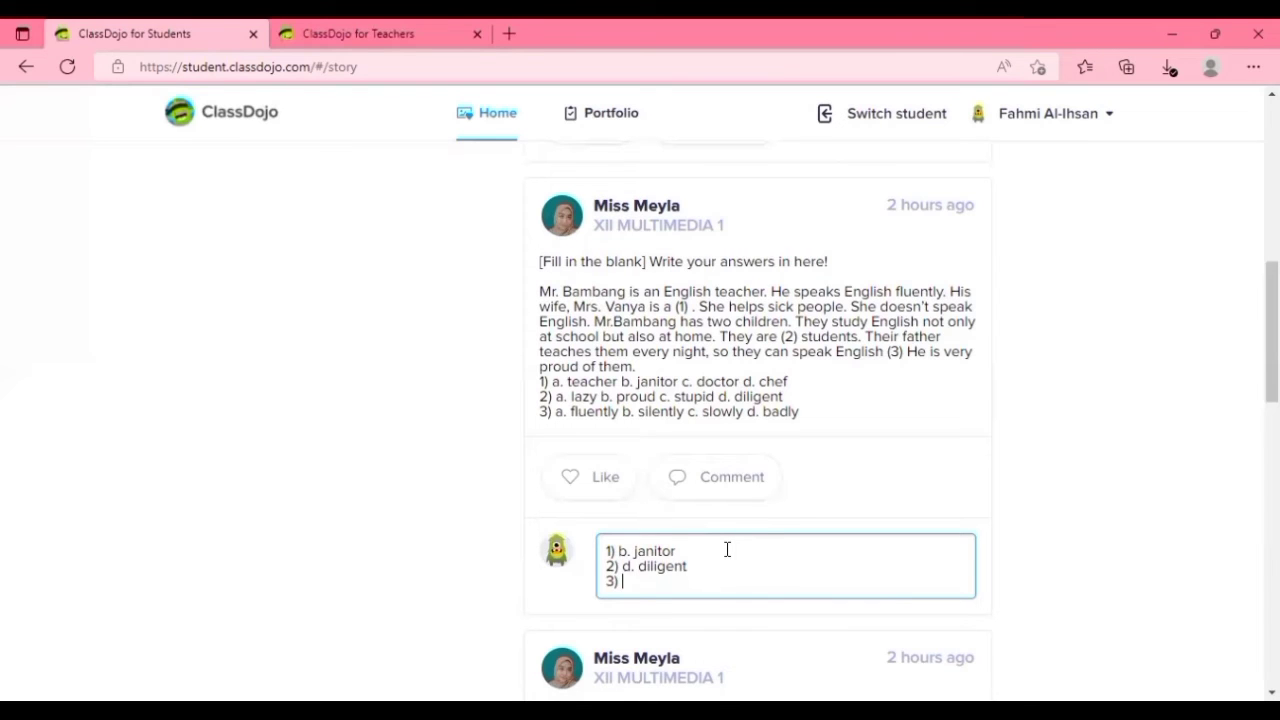
{"action": "type", "text": " a. fluently"}
{"action": "key", "text": "Return"}
Like the fill-in-the-blank post and the sentence structure post from the student account.
{"action": "scroll", "coordinate": [743, 543], "scroll_direction": "down", "scroll_amount": 3}
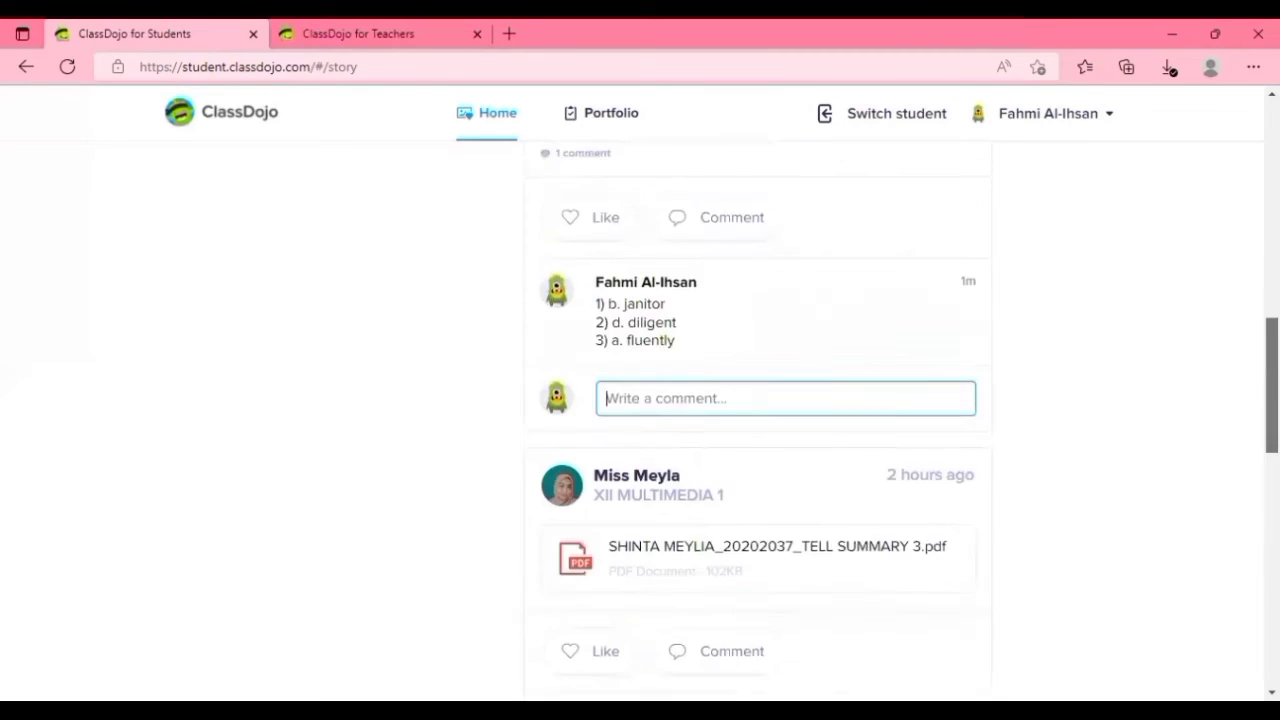
{"action": "scroll", "coordinate": [743, 400], "scroll_direction": "up", "scroll_amount": 2}
{"action": "left_click", "coordinate": [590, 308]}
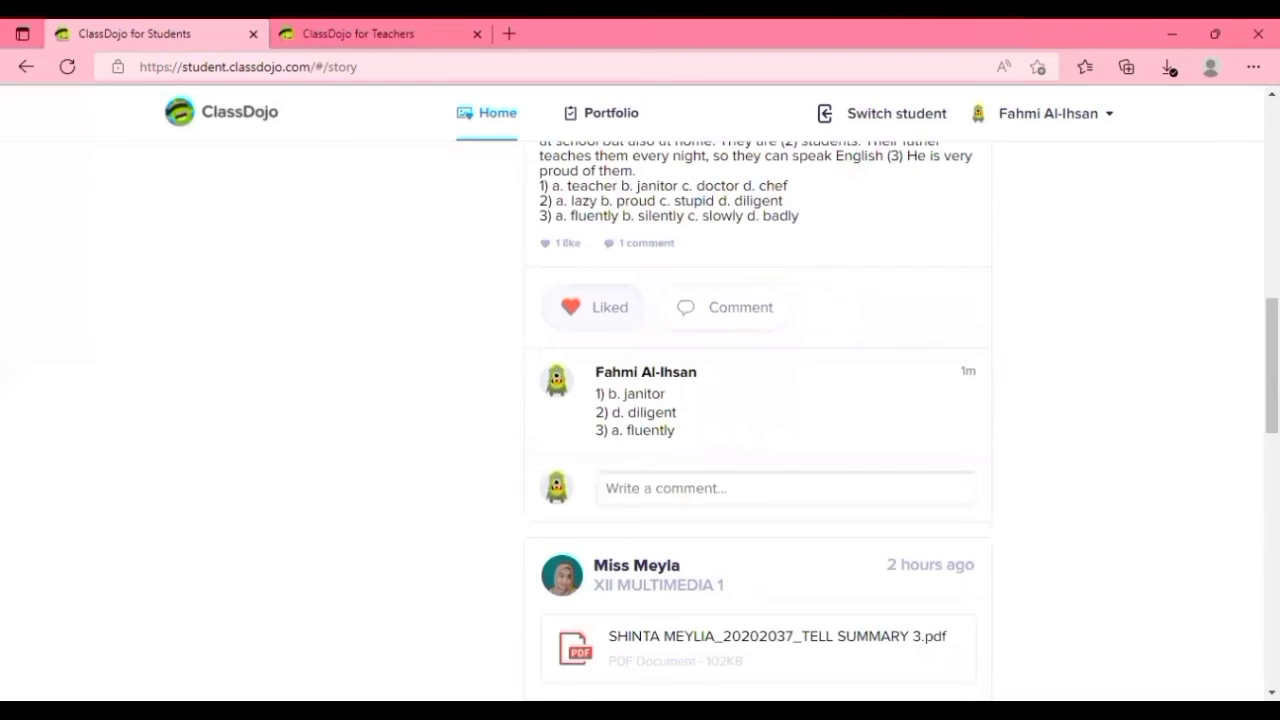
{"action": "scroll", "coordinate": [590, 312], "scroll_direction": "up", "scroll_amount": 4}
{"action": "left_click", "coordinate": [592, 312]}
Post the comment "We often go to see movies" on the sentence structure post.
{"action": "left_click", "coordinate": [741, 312]}
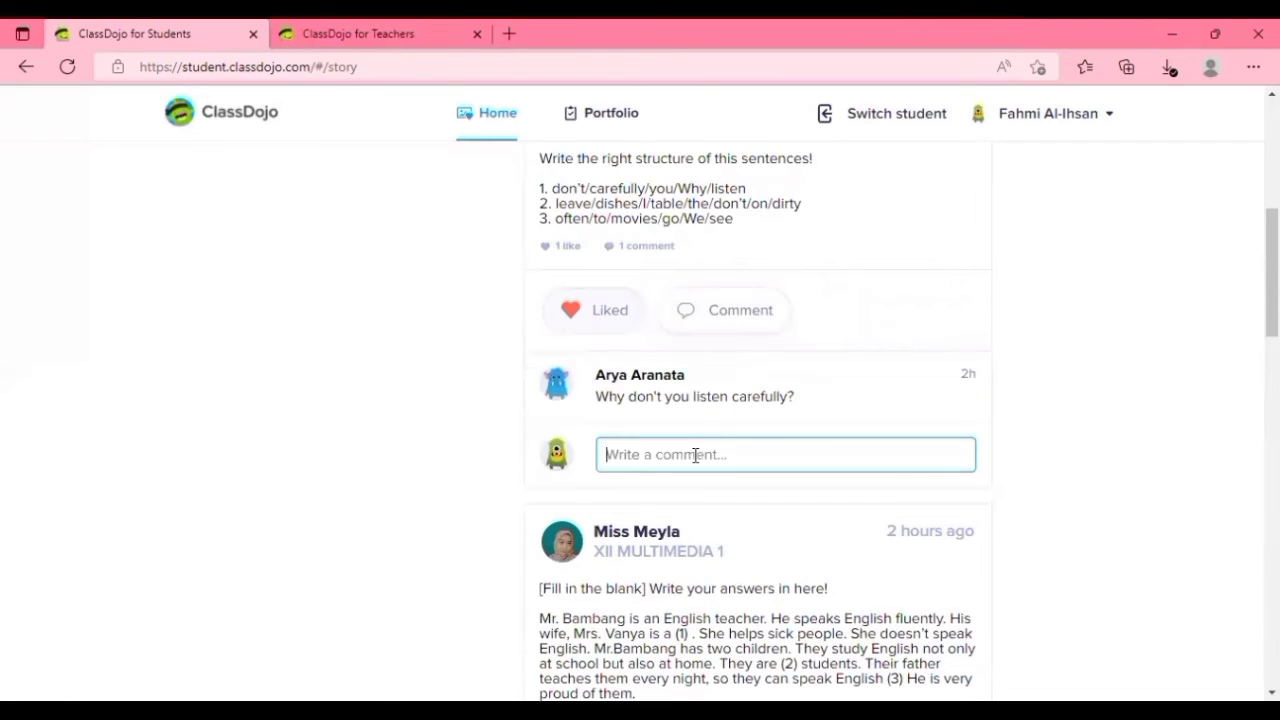
{"action": "type", "text": "We often go to"}
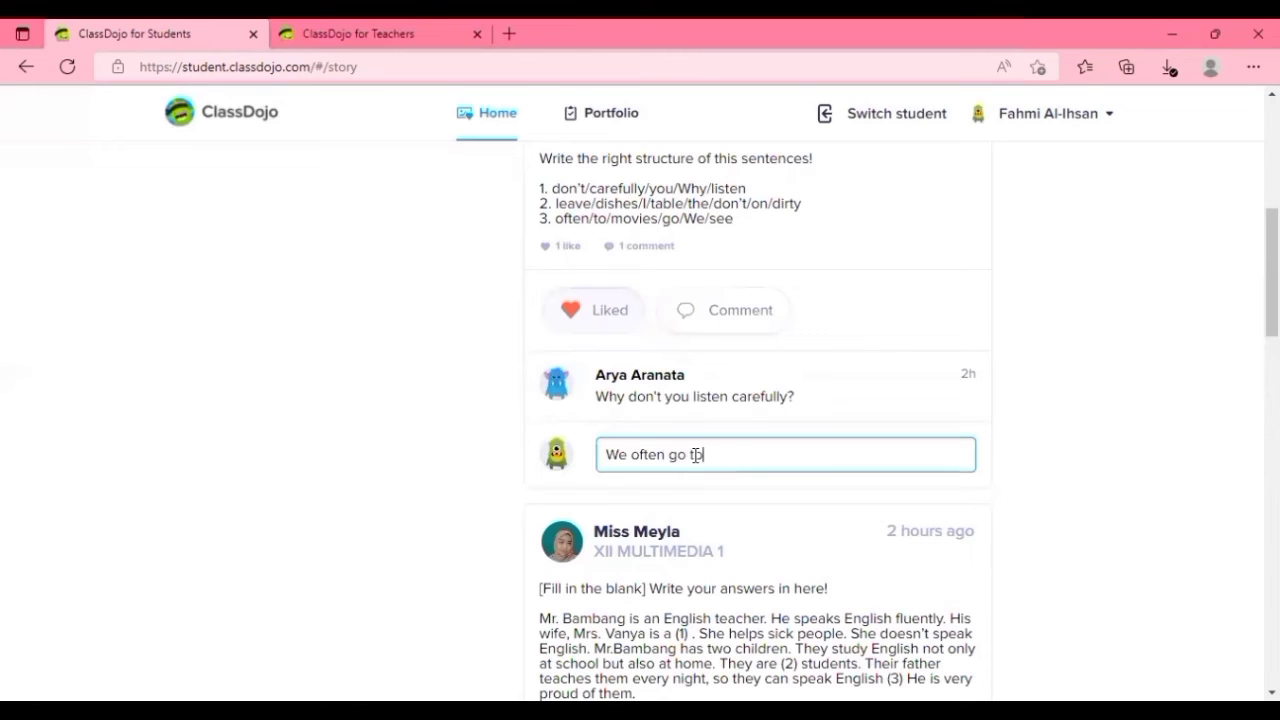
{"action": "type", "text": " see movies"}
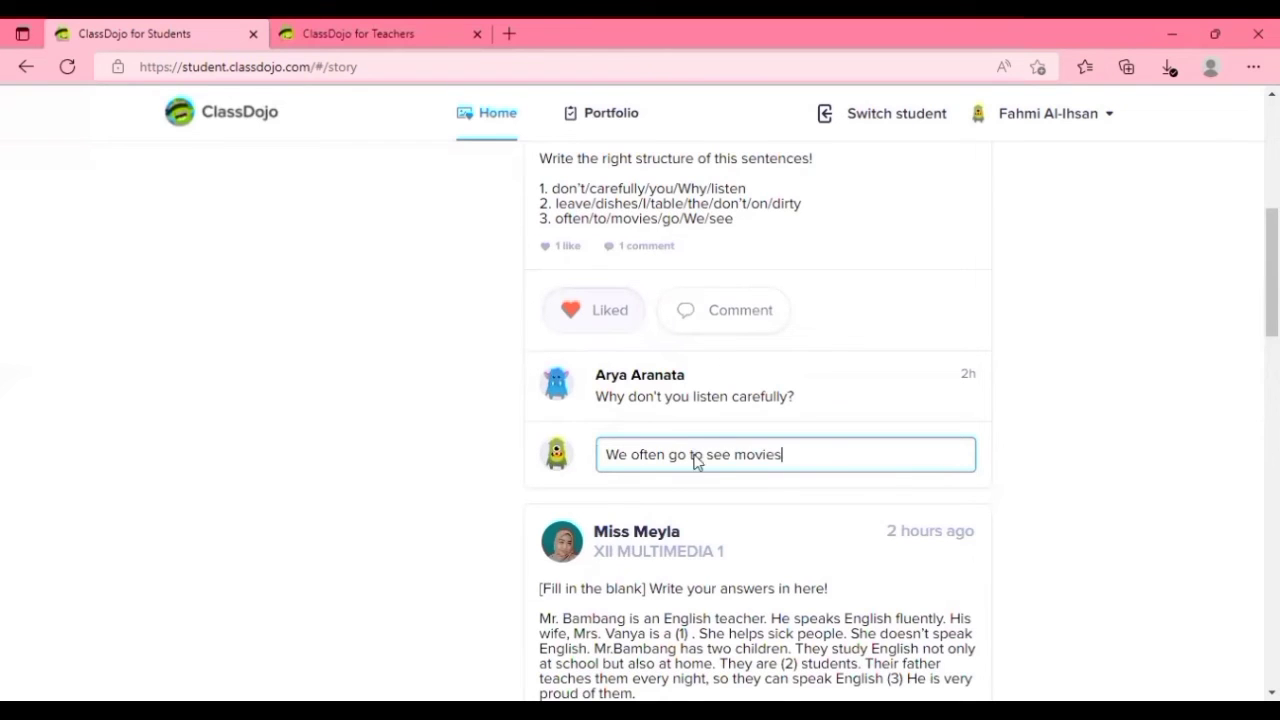
{"action": "key", "text": "Return"}
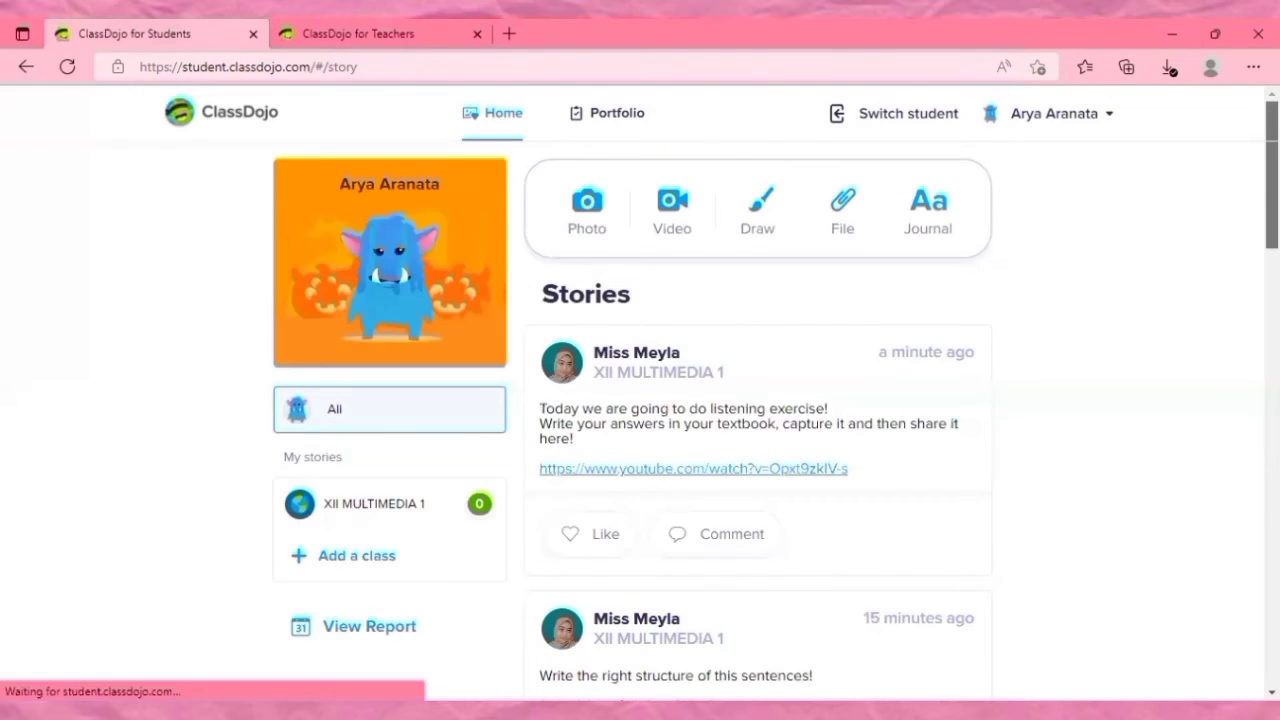
Review the class stories from the other student's account and open the comment field of the listening exercise post.
{"action": "scroll", "coordinate": [640, 400], "scroll_direction": "down", "scroll_amount": 1}
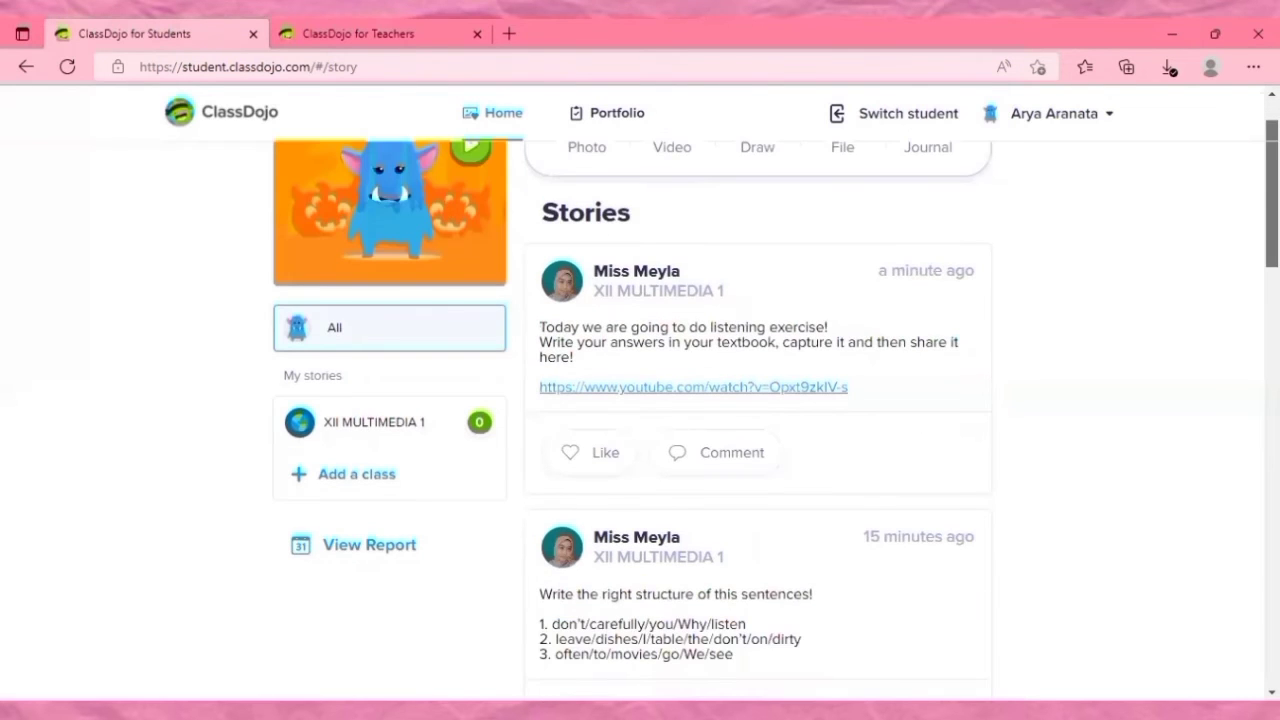
{"action": "scroll", "coordinate": [640, 400], "scroll_direction": "down", "scroll_amount": 6}
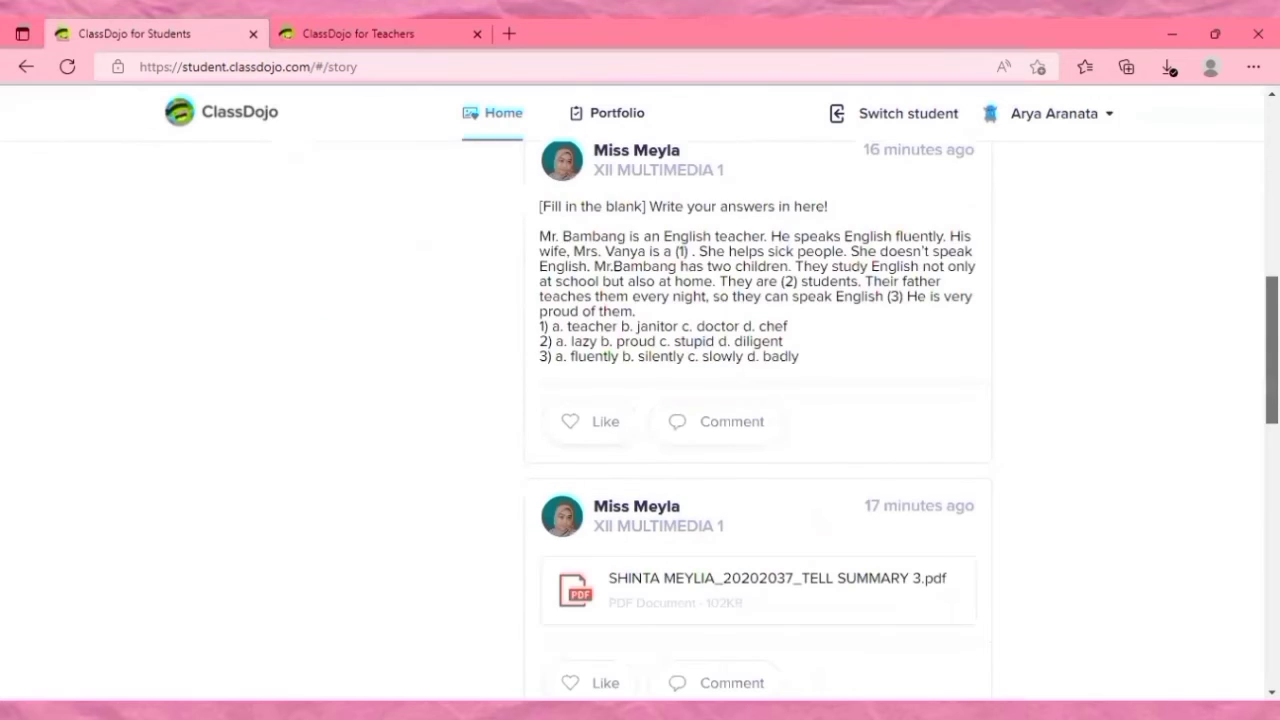
{"action": "scroll", "coordinate": [640, 400], "scroll_direction": "down", "scroll_amount": 2}
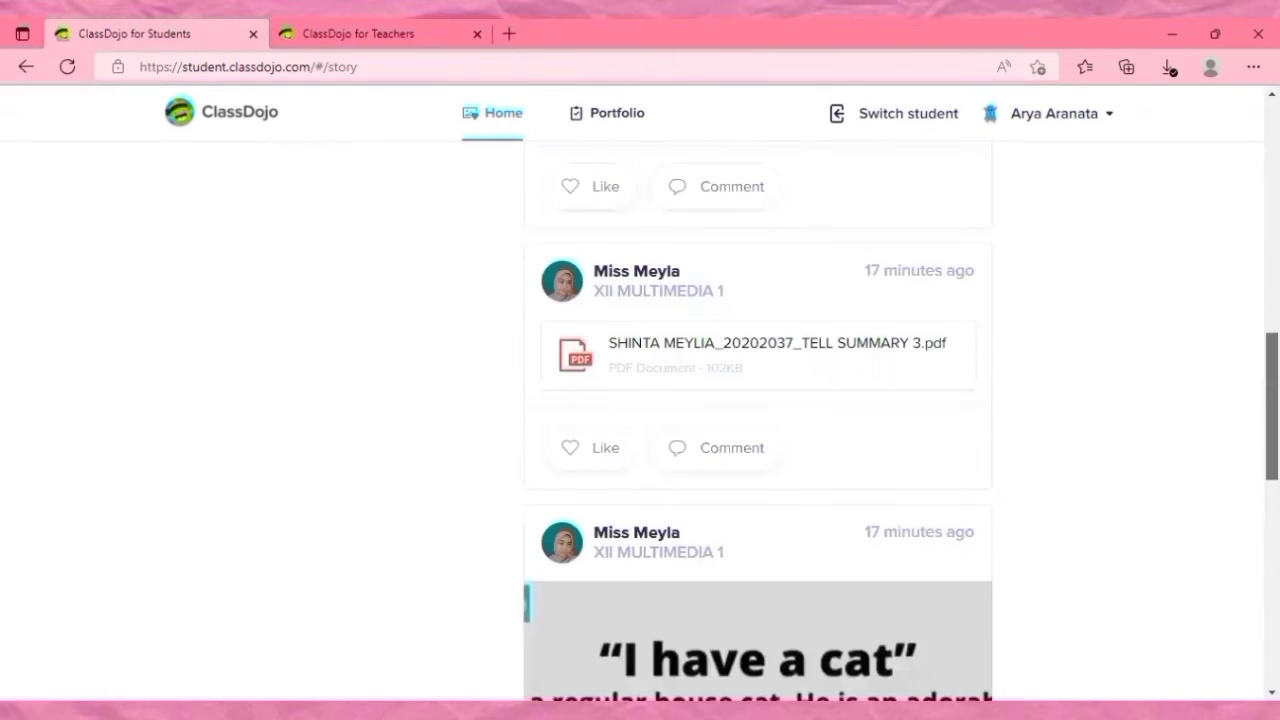
{"action": "scroll", "coordinate": [758, 420], "scroll_direction": "down", "scroll_amount": 8}
{"action": "scroll", "coordinate": [758, 420], "scroll_direction": "up", "scroll_amount": 17}
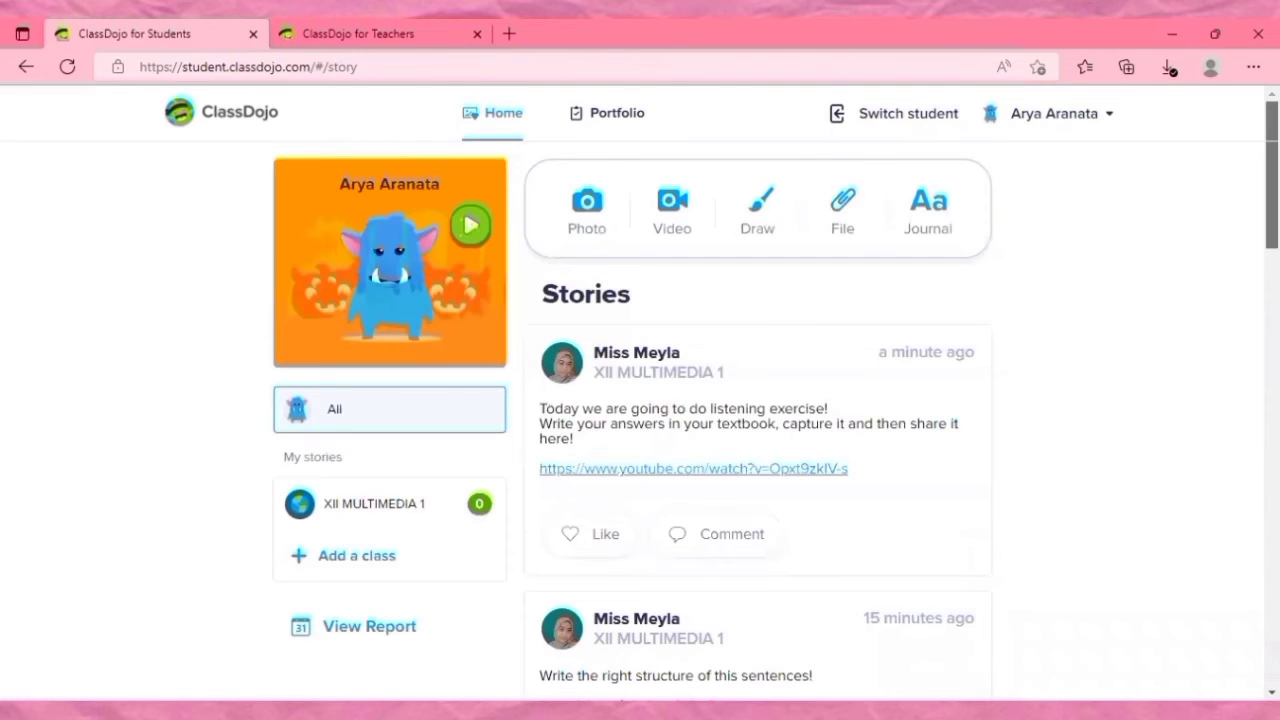
{"action": "scroll", "coordinate": [712, 268], "scroll_direction": "down", "scroll_amount": 1}
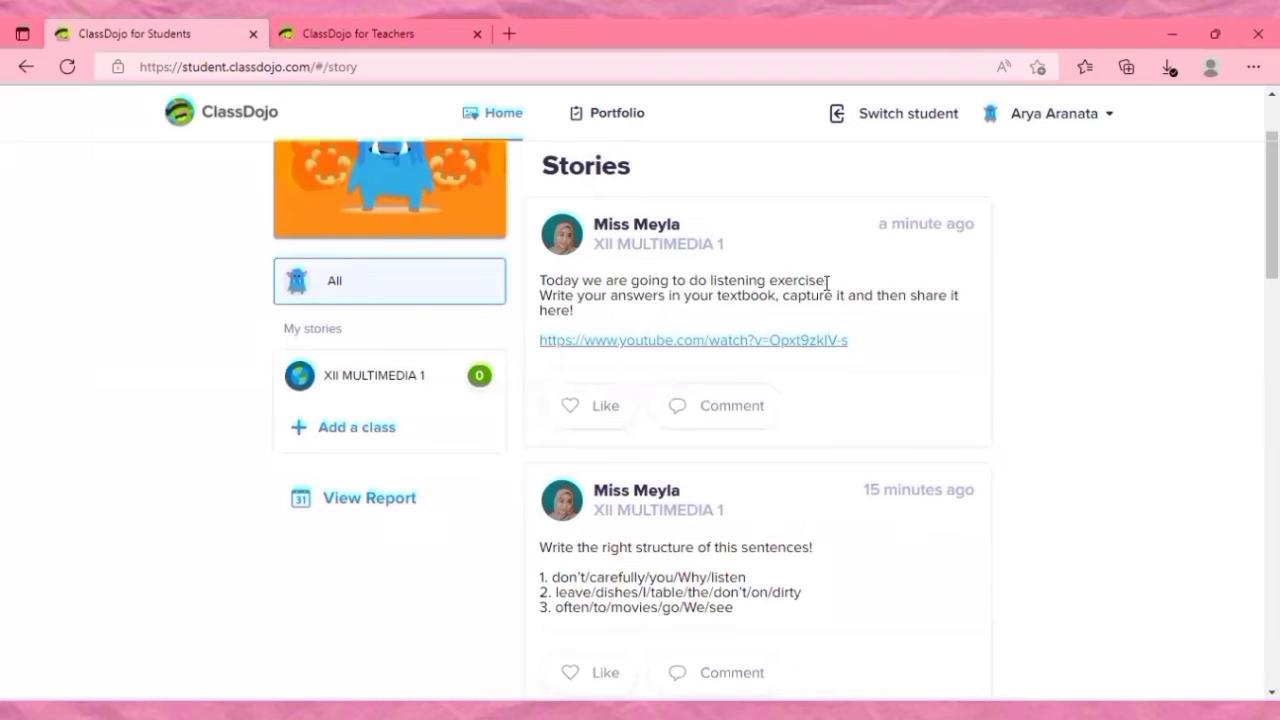
{"action": "left_click", "coordinate": [706, 416]}
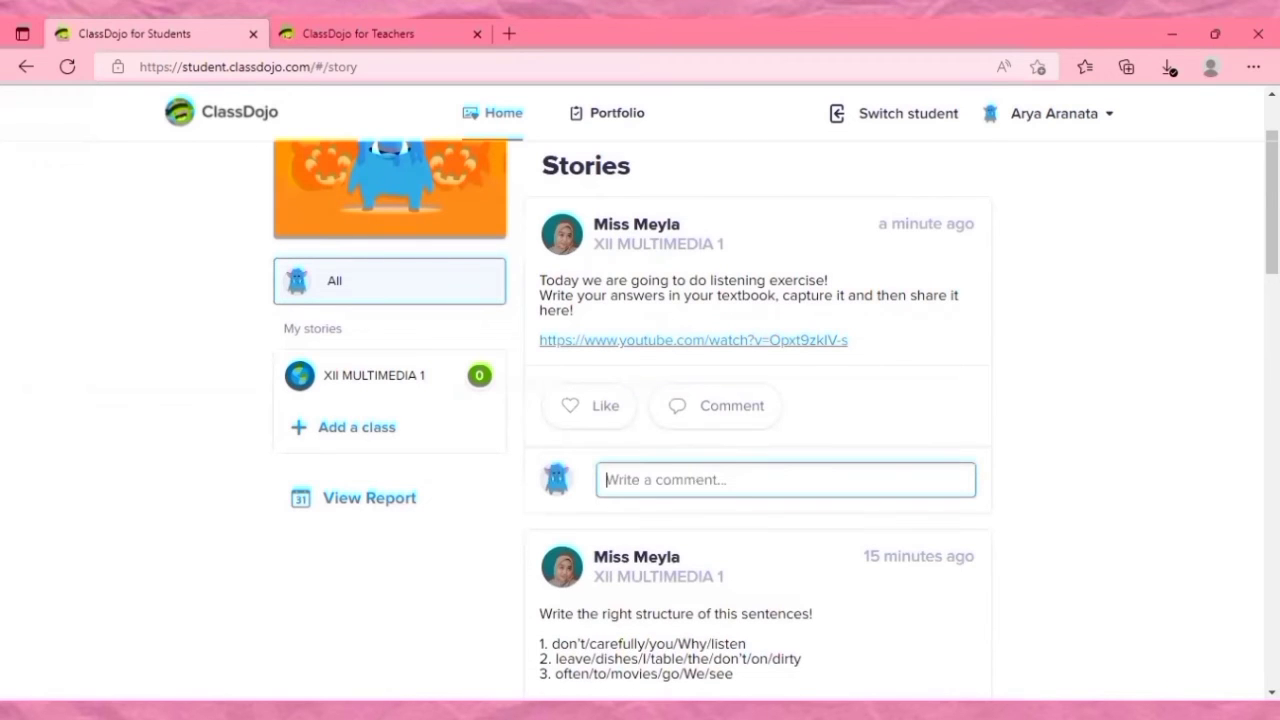
Answer the sentence structure post with the comment "Why don't you listen carefully?".
{"action": "scroll", "coordinate": [716, 474], "scroll_direction": "down", "scroll_amount": 2}
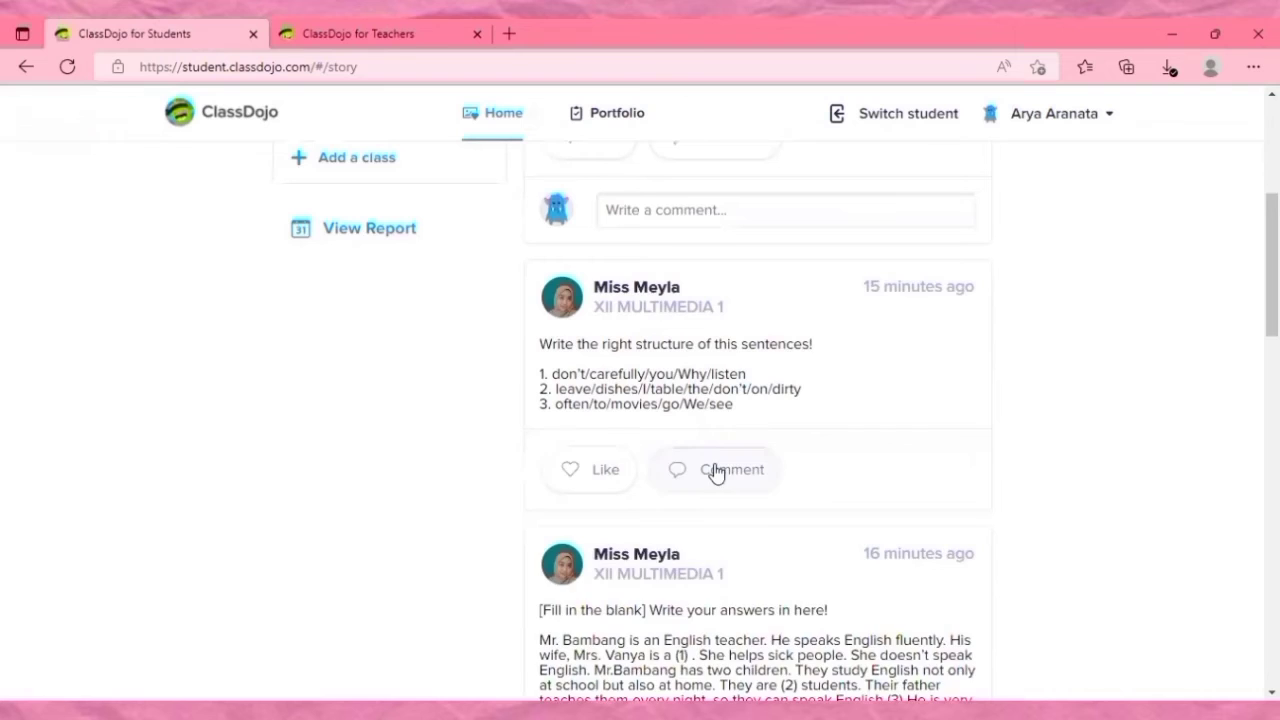
{"action": "left_click", "coordinate": [716, 470]}
{"action": "type", "text": "Wh"}
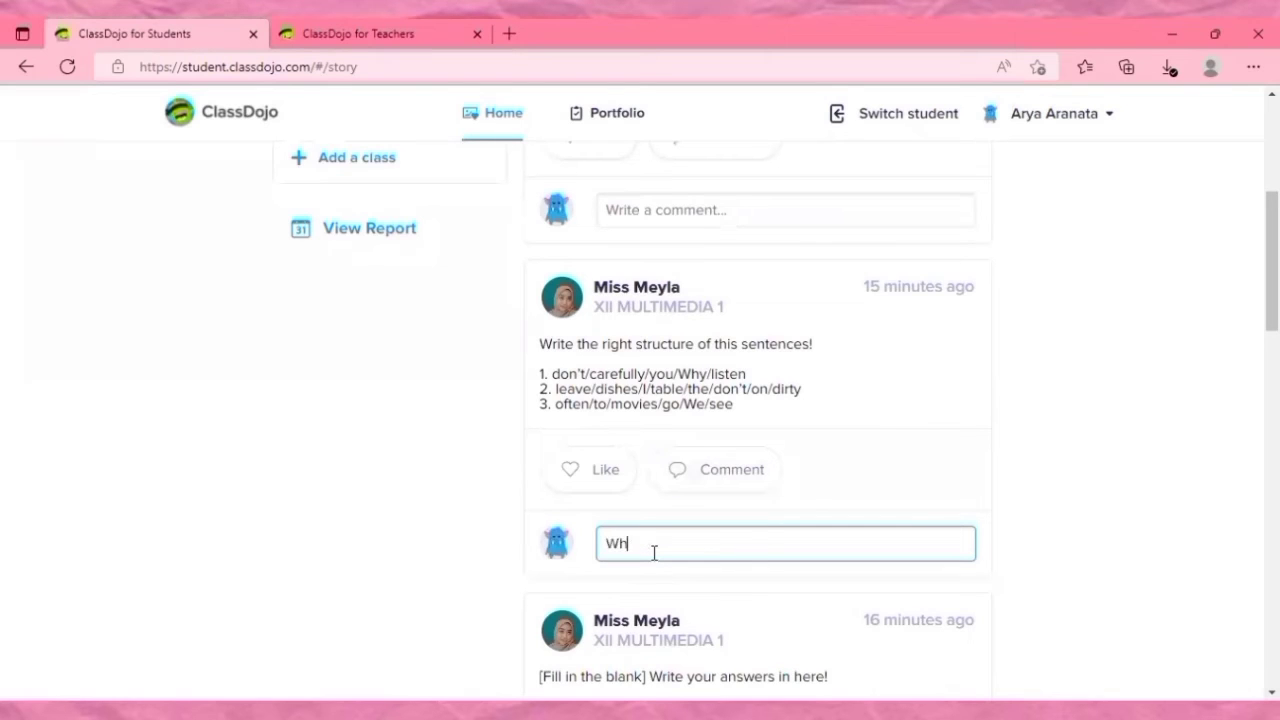
{"action": "type", "text": "y don't you listen carefully"}
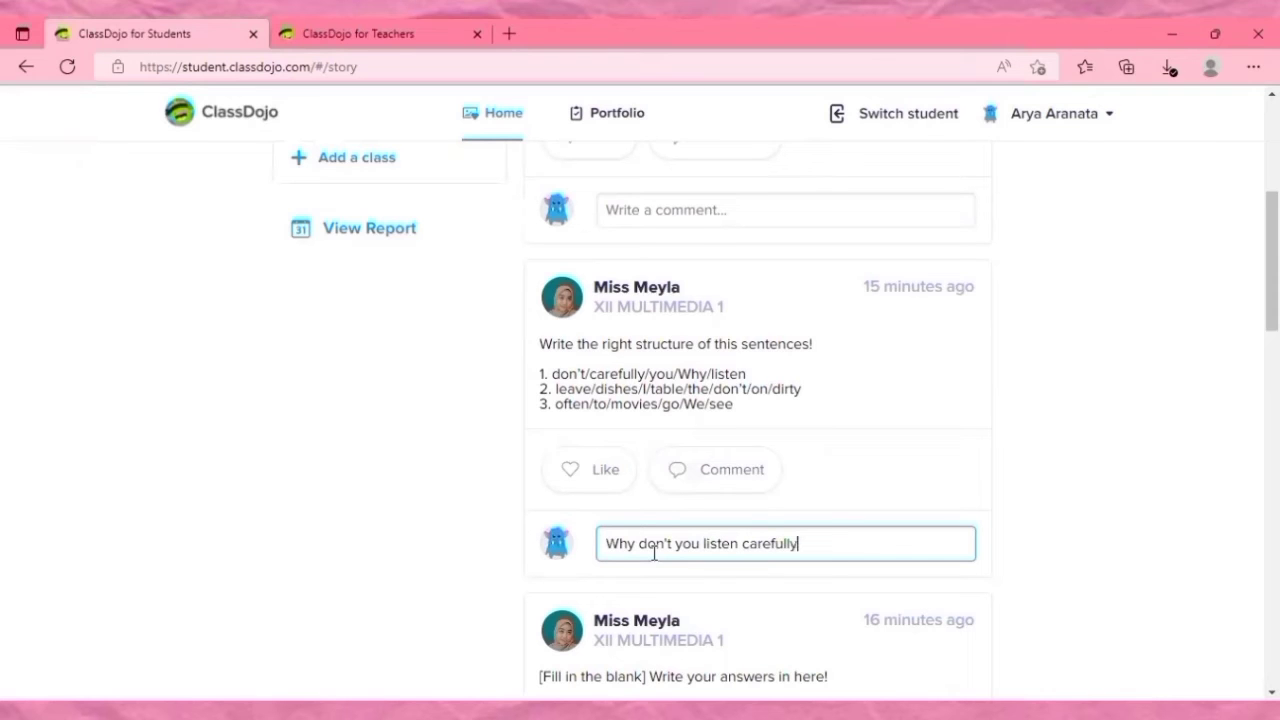
{"action": "type", "text": "?"}
{"action": "key", "text": "Return"}
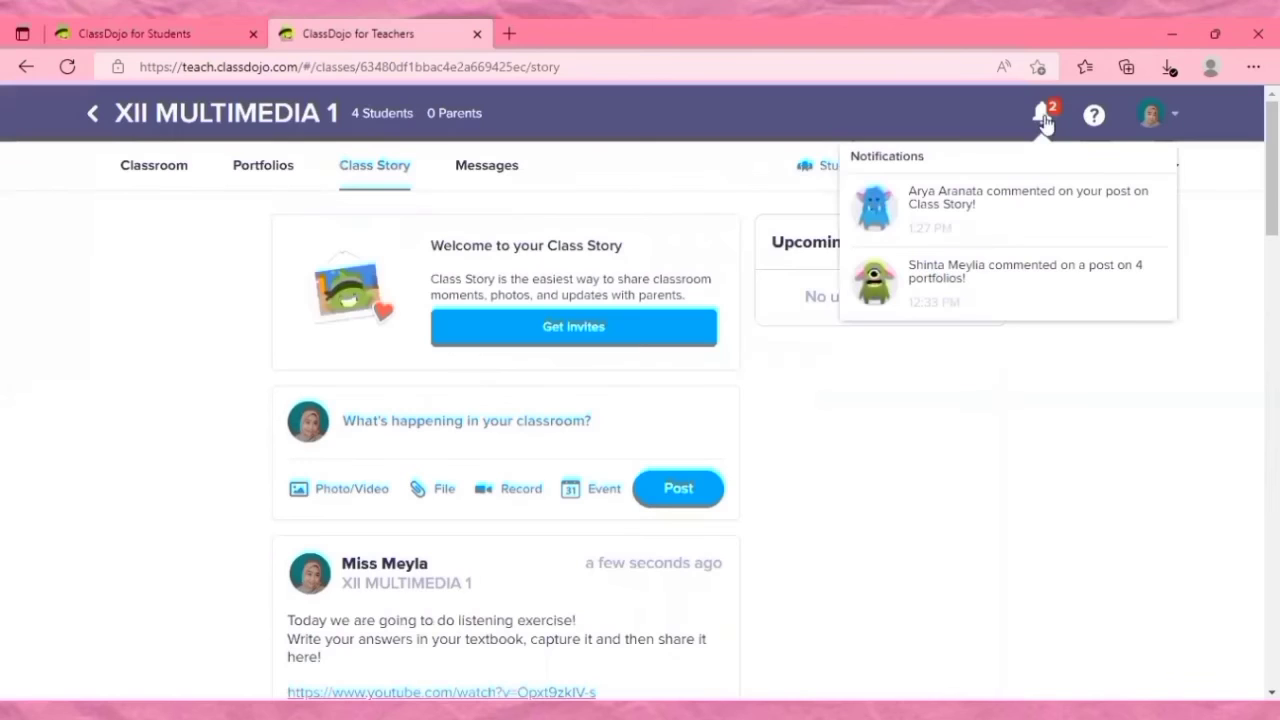
Open the Class Story comment notification in the teacher account and view the student's comment on the sentence structure post.
{"action": "left_click", "coordinate": [1027, 210]}
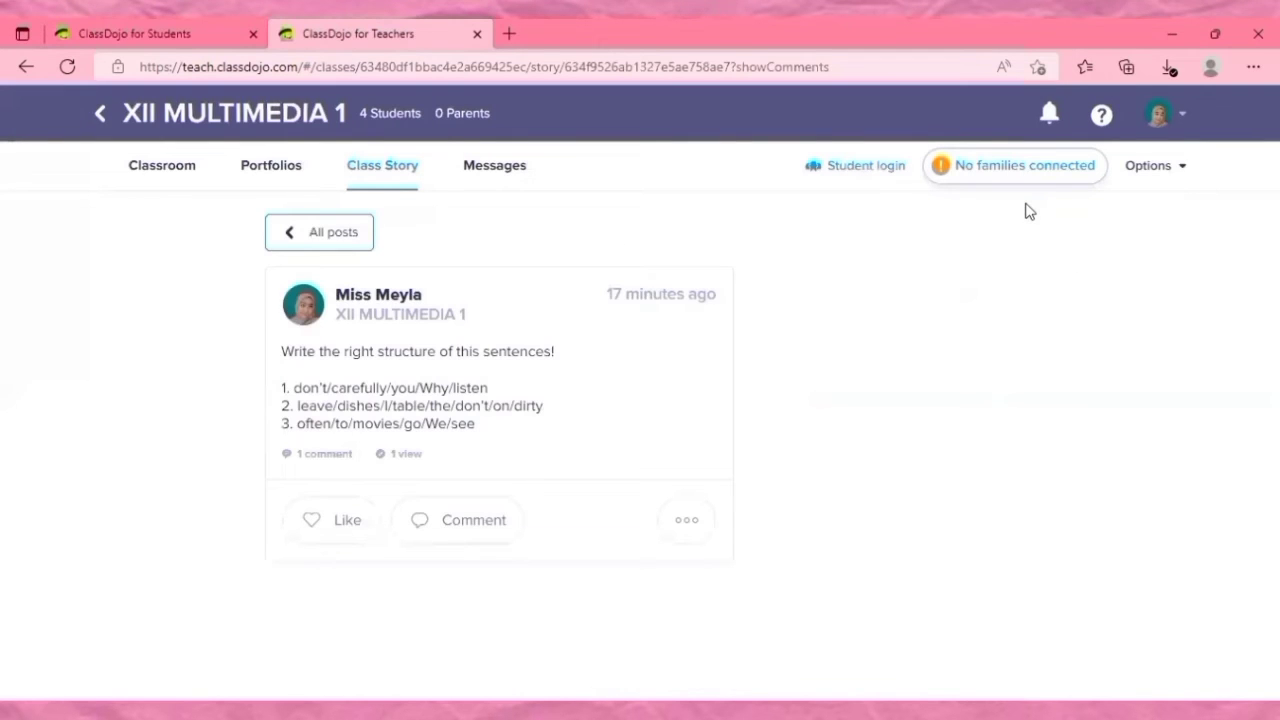
{"action": "left_click", "coordinate": [330, 456]}
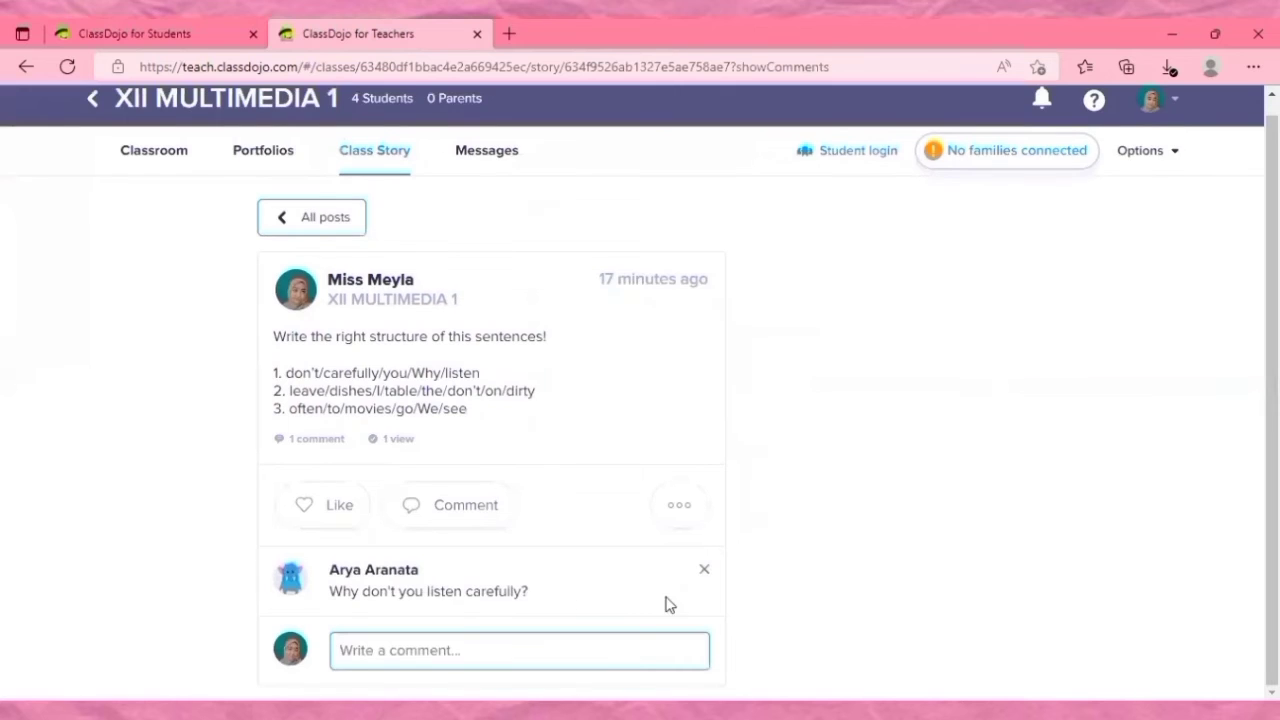
{"action": "left_click", "coordinate": [1043, 99]}
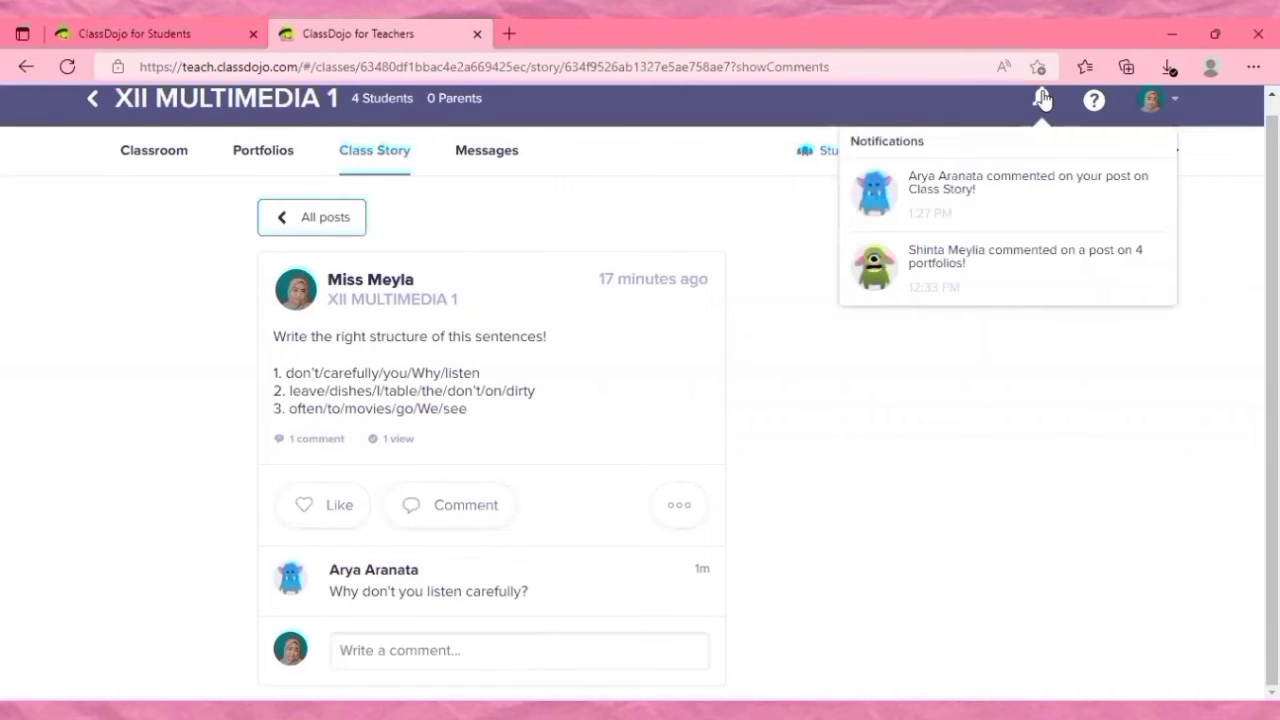
{"action": "left_click", "coordinate": [971, 173]}
{"action": "scroll", "coordinate": [300, 202], "scroll_direction": "up", "scroll_amount": 1}
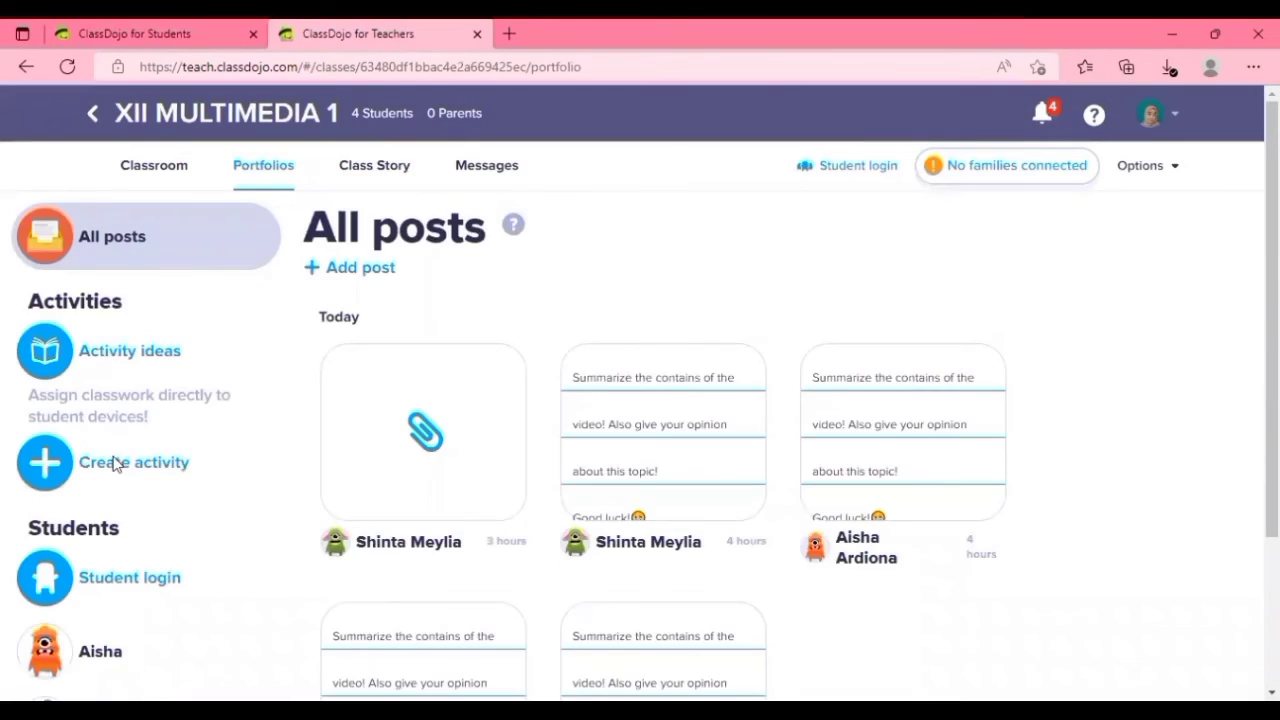
Create a new portfolio activity titled "Writing based on template".
{"action": "left_click", "coordinate": [113, 456]}
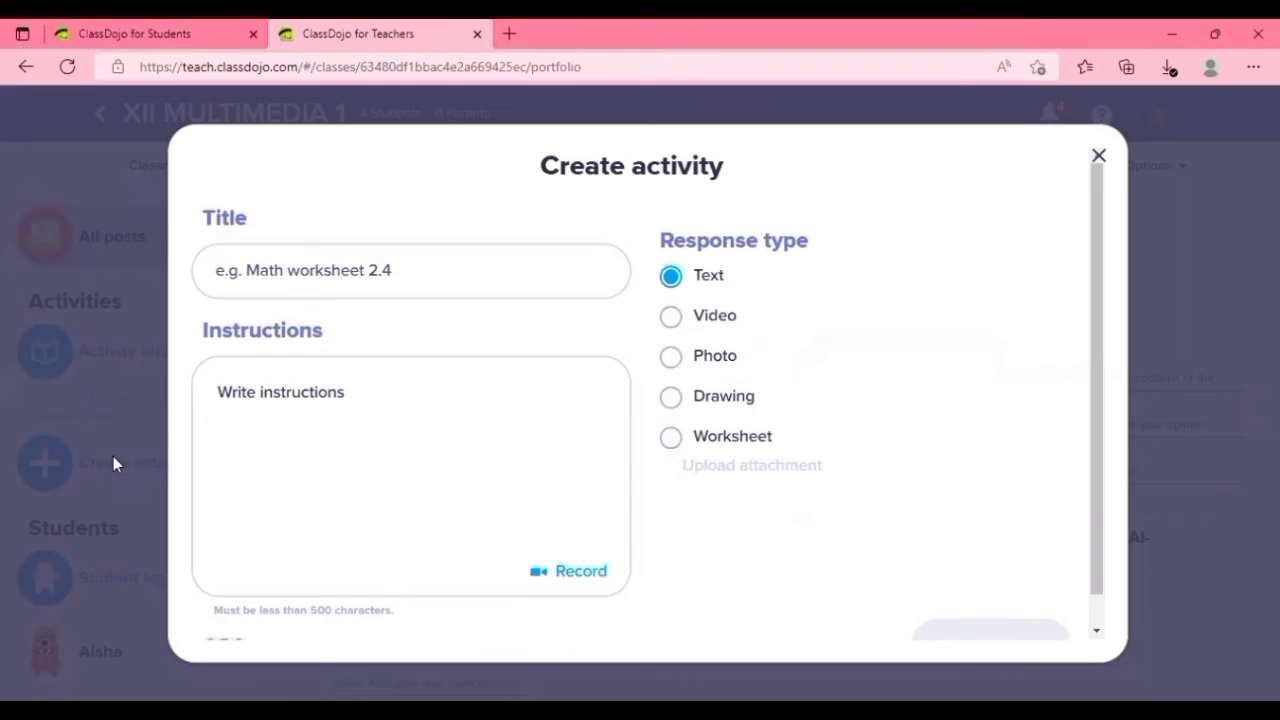
{"action": "left_click", "coordinate": [383, 276]}
{"action": "type", "text": "Writing based on"}
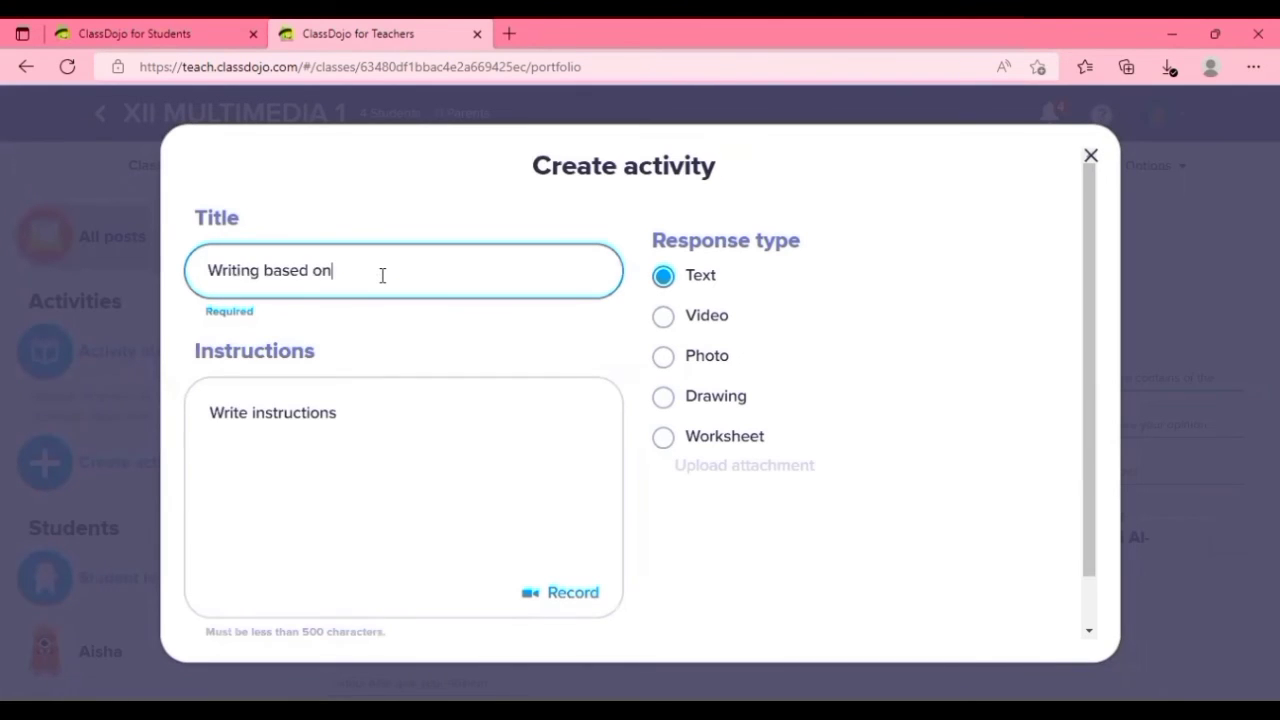
{"action": "type", "text": " template"}
Begin the activity's instructions with the sentence "Write your own procedure text!".
{"action": "left_click", "coordinate": [414, 418]}
{"action": "type", "text": "Write your own n"}
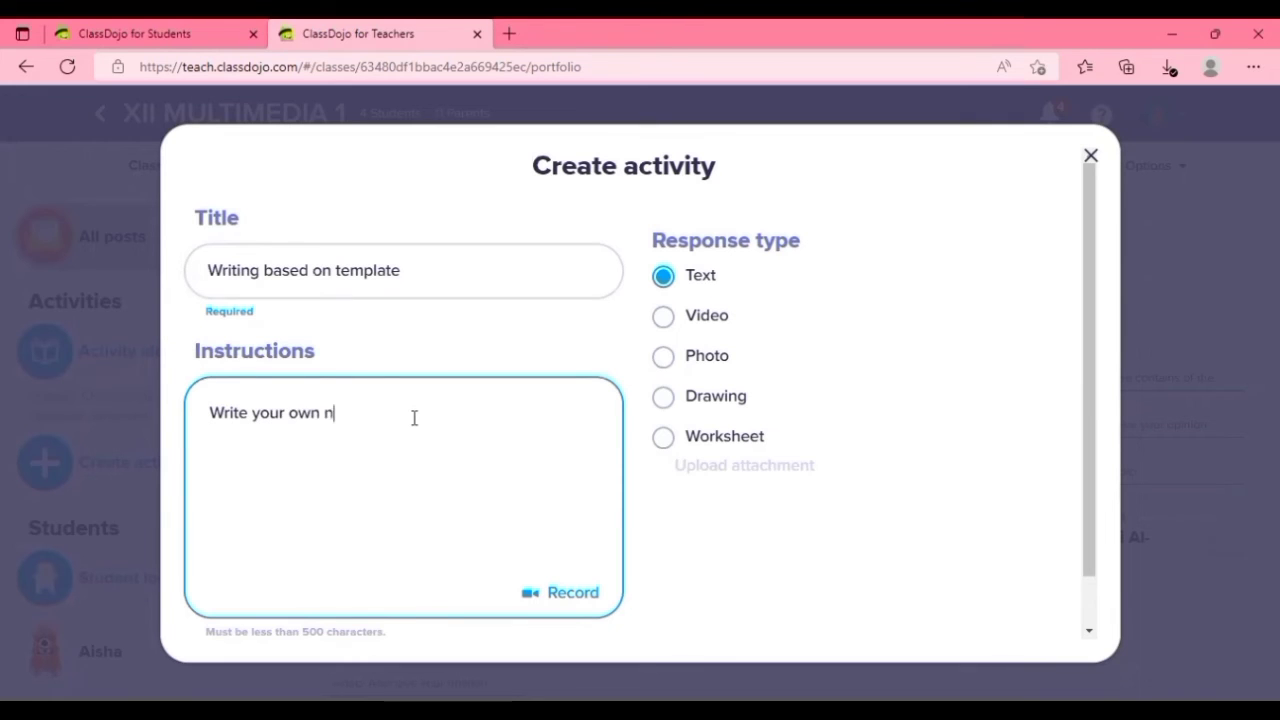
{"action": "key", "text": "BackSpace"}
{"action": "type", "text": "procedure text! "}
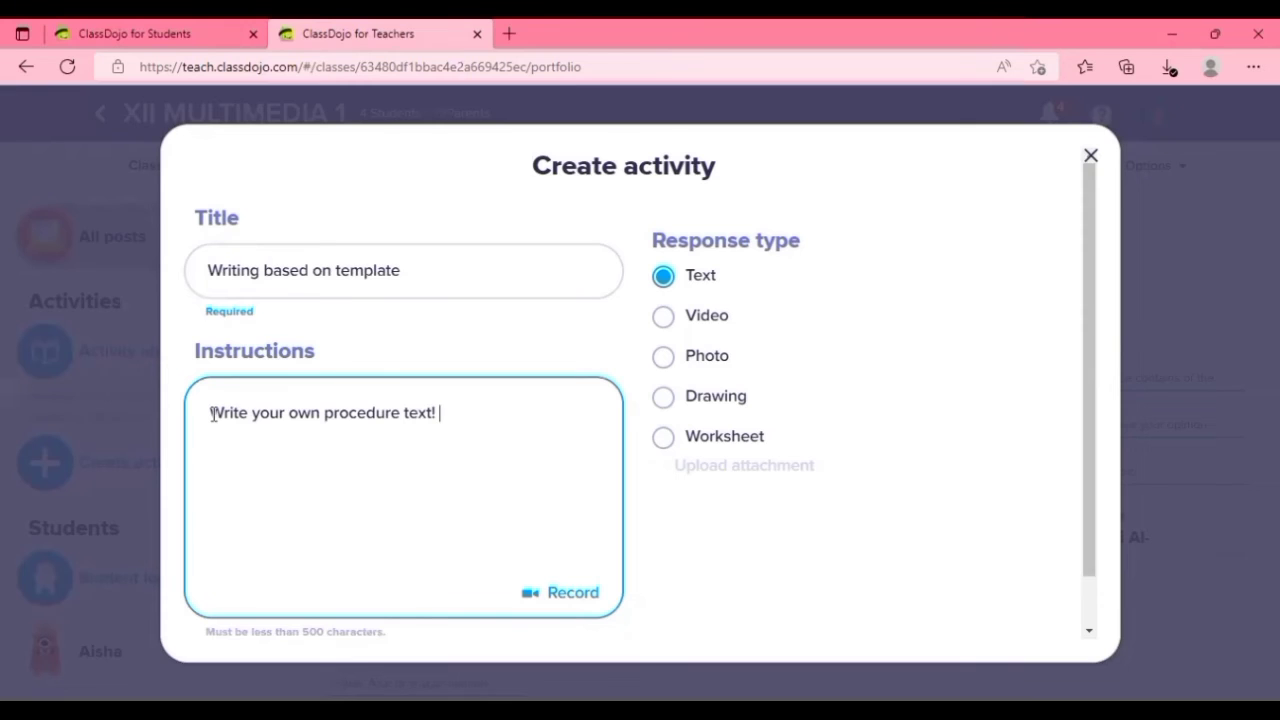
{"action": "type", "text": "you"}
Add to the instructions "You can look at the example of procedure text that i have posted in the class story and write it based on it.".
{"action": "key", "text": "BackSpace"}
{"action": "key", "text": "BackSpace"}
{"action": "key", "text": "BackSpace"}
{"action": "type", "text": "You can look at"}
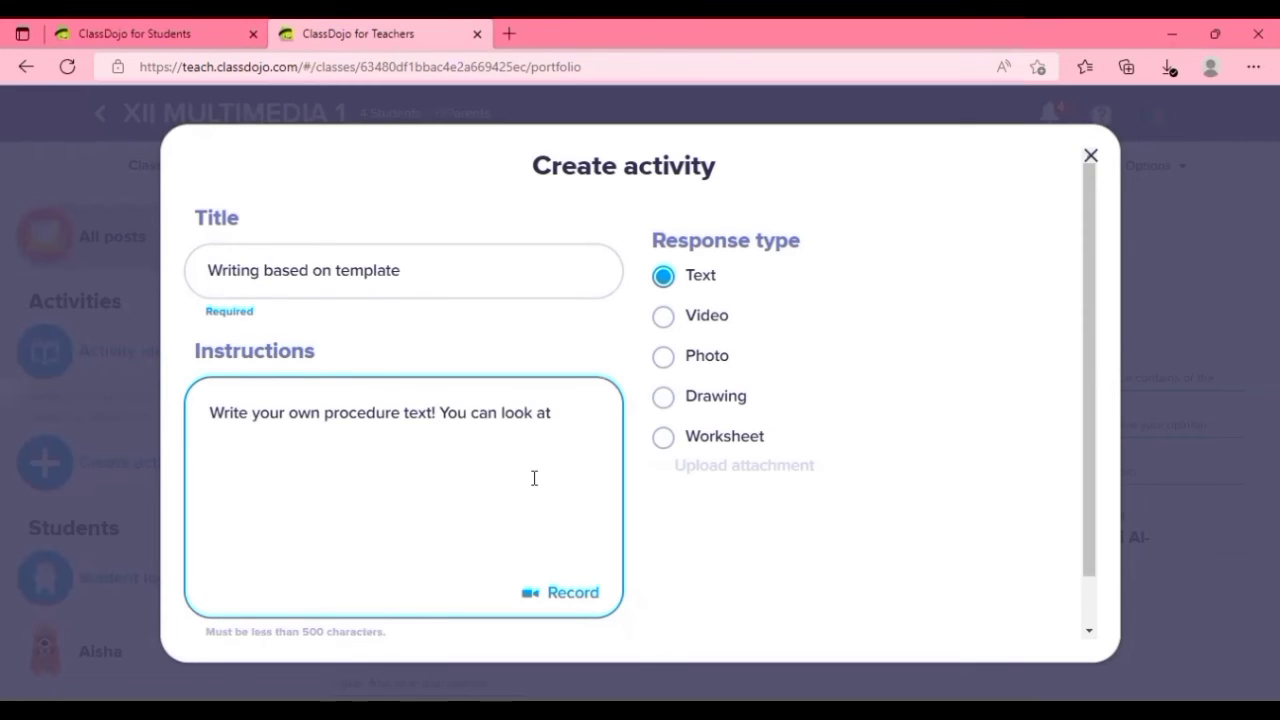
{"action": "type", "text": " the example of proce"}
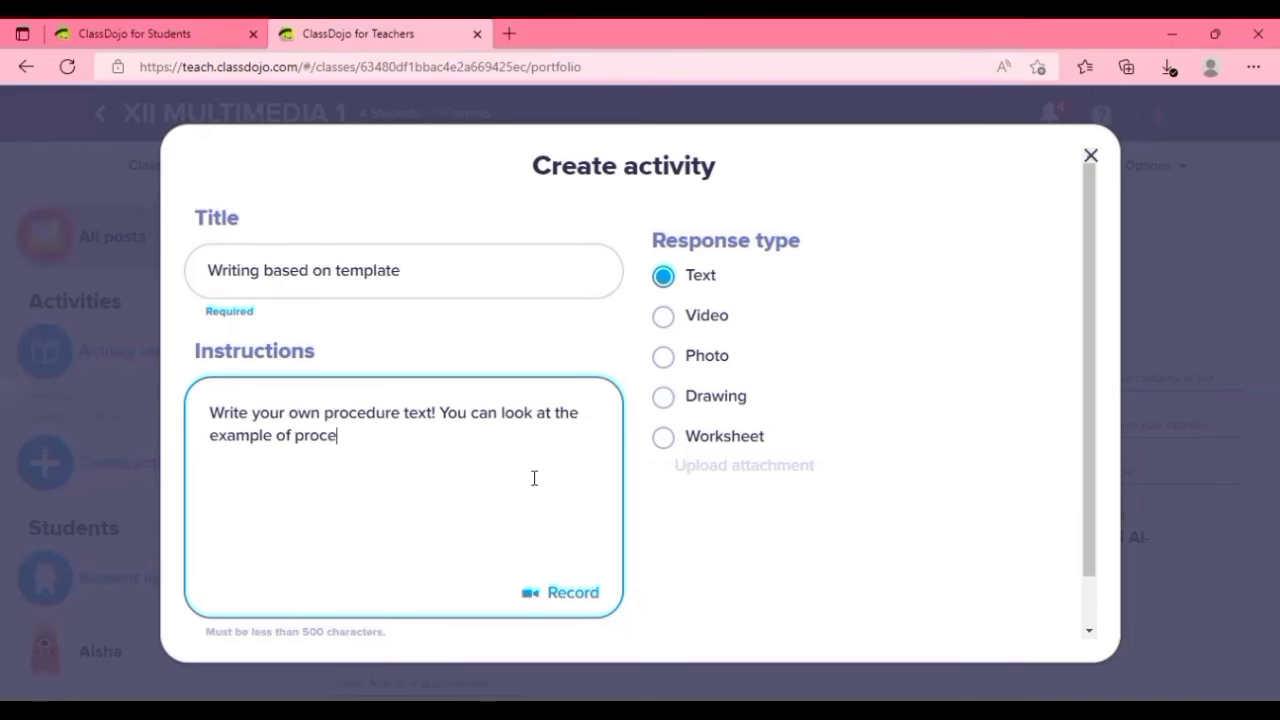
{"action": "type", "text": "dure text that i hav"}
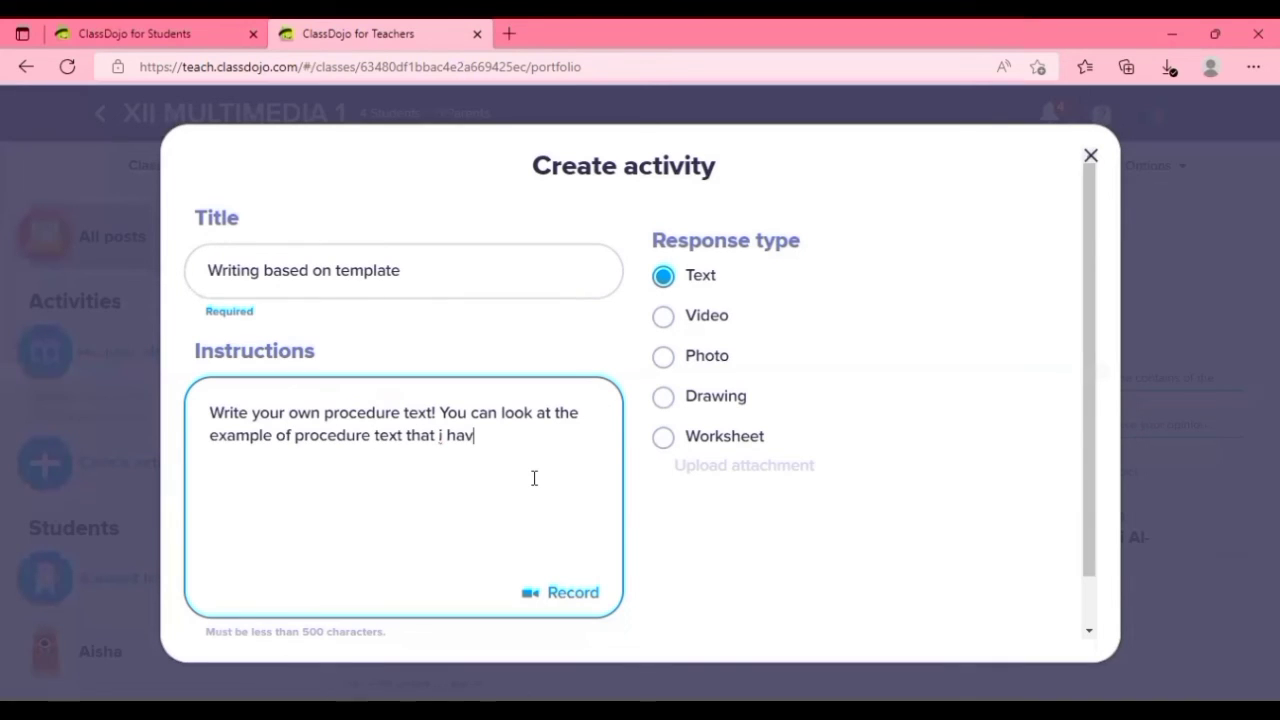
{"action": "type", "text": "e posted in the class"}
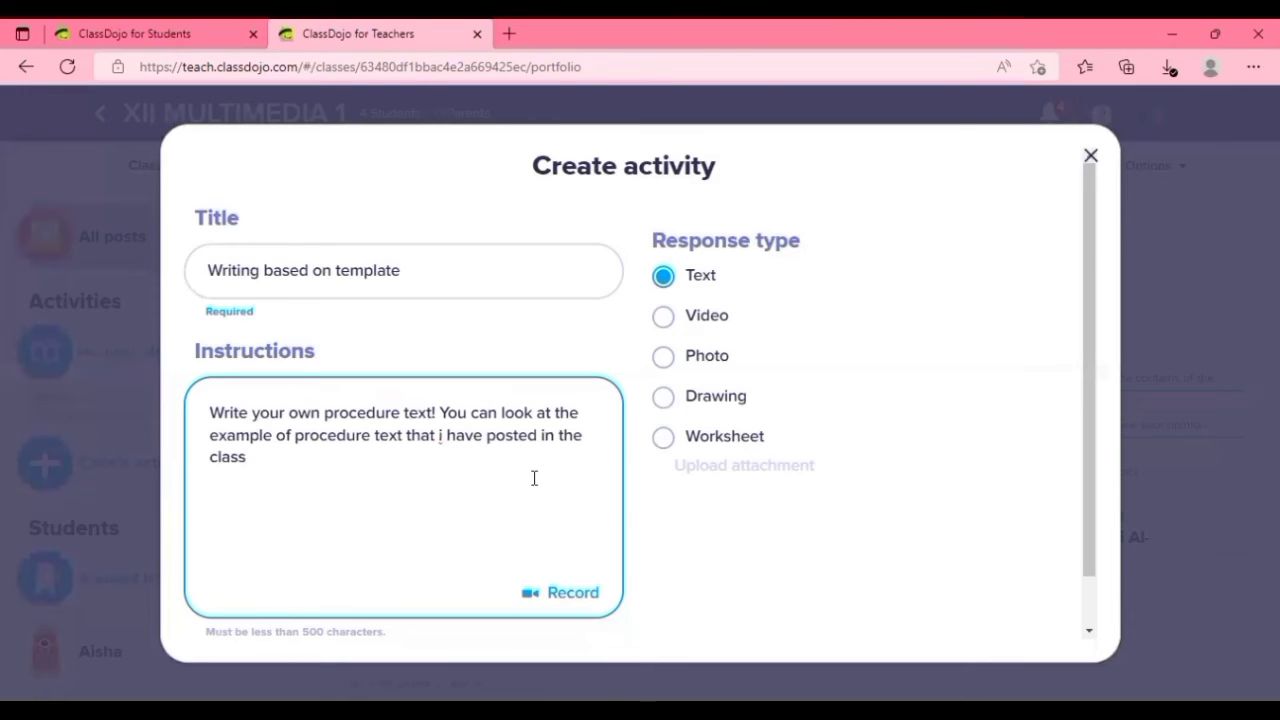
{"action": "type", "text": " story. and write"}
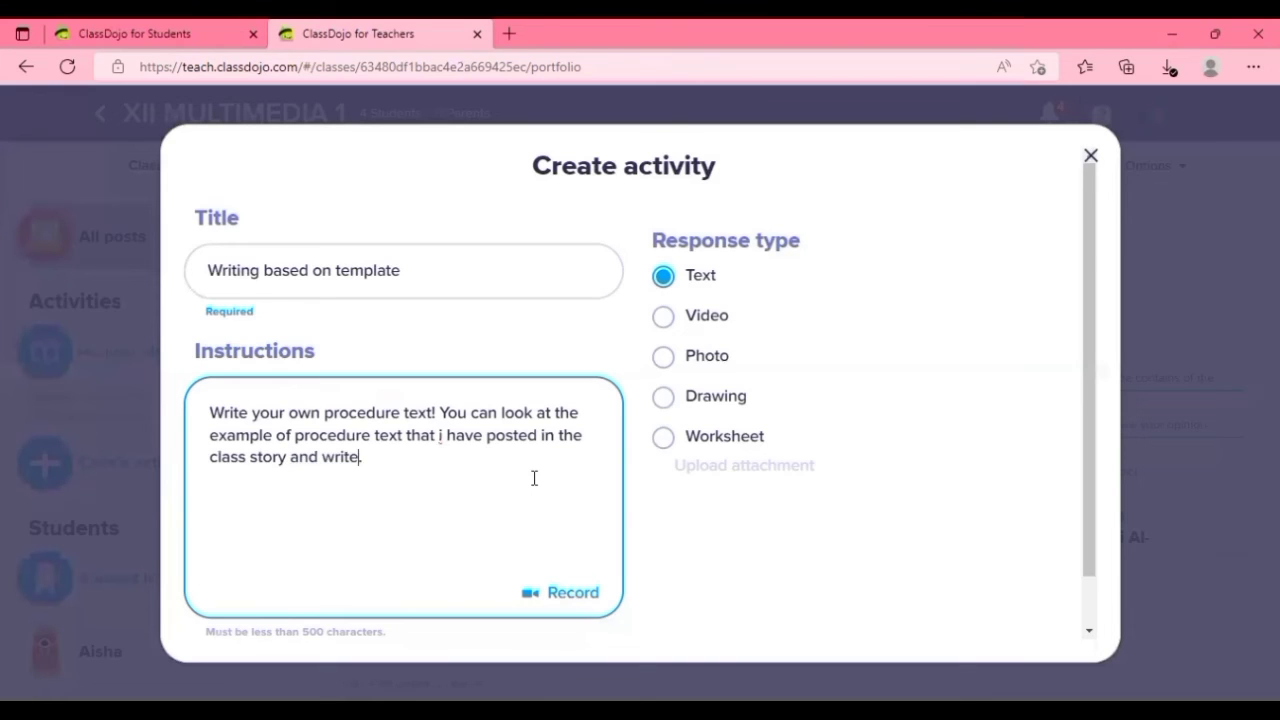
{"action": "type", "text": " it based on it."}
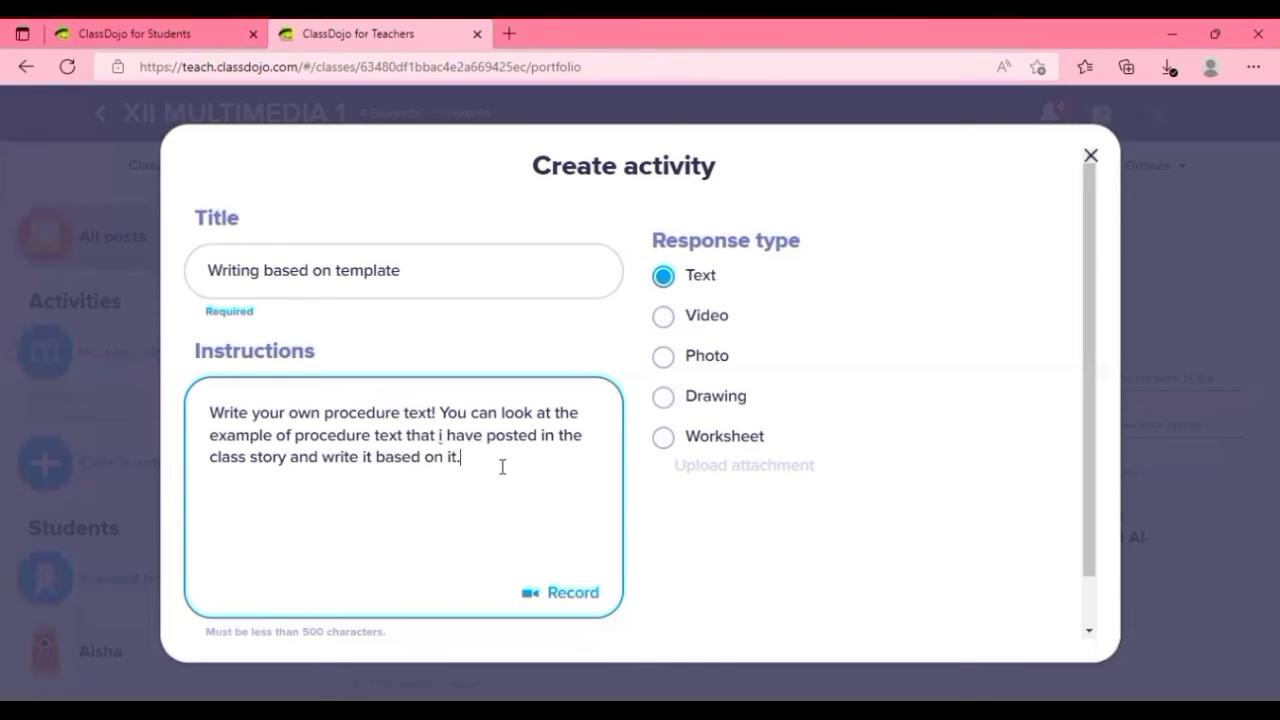
Keep Text as the activity's response type and assign the activity to the whole class.
{"action": "left_click", "coordinate": [663, 318]}
{"action": "left_click", "coordinate": [663, 357]}
{"action": "left_click", "coordinate": [664, 278]}
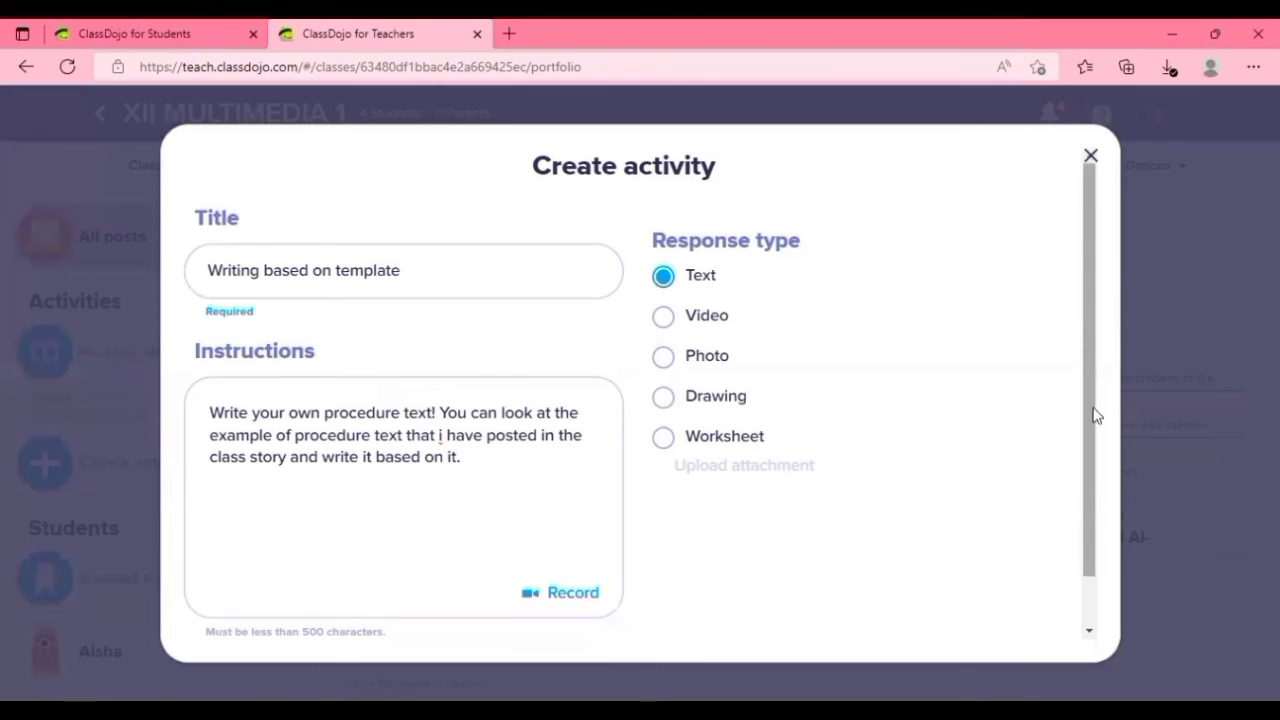
{"action": "scroll", "coordinate": [1094, 414], "scroll_direction": "down", "scroll_amount": 1}
{"action": "left_click", "coordinate": [437, 620]}
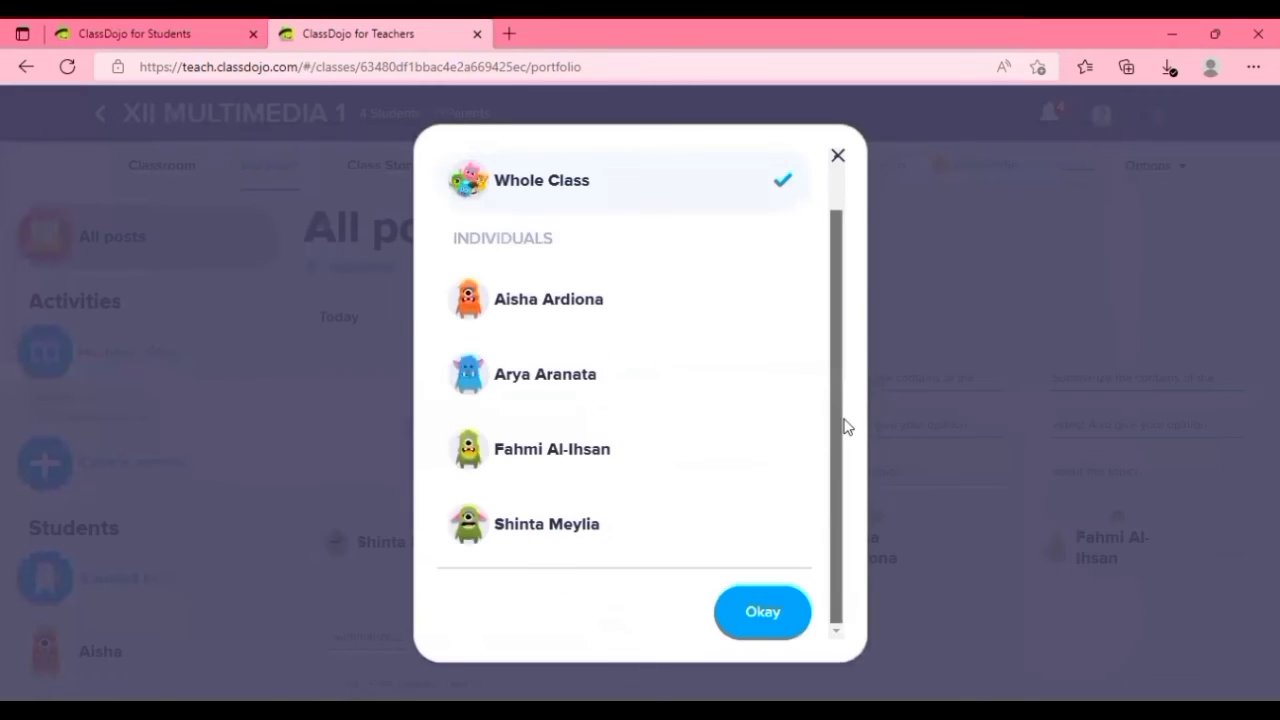
{"action": "left_click", "coordinate": [612, 302]}
{"action": "left_click", "coordinate": [600, 393]}
{"action": "left_click", "coordinate": [586, 183]}
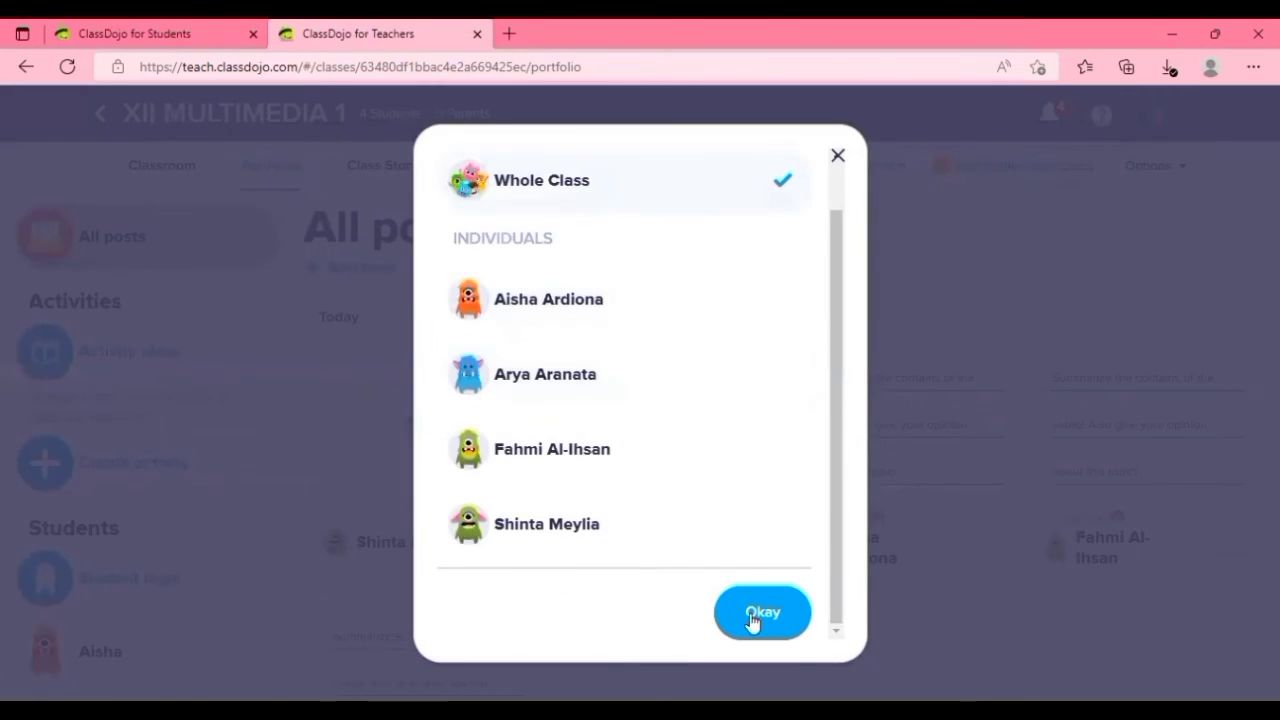
{"action": "left_click", "coordinate": [757, 622]}
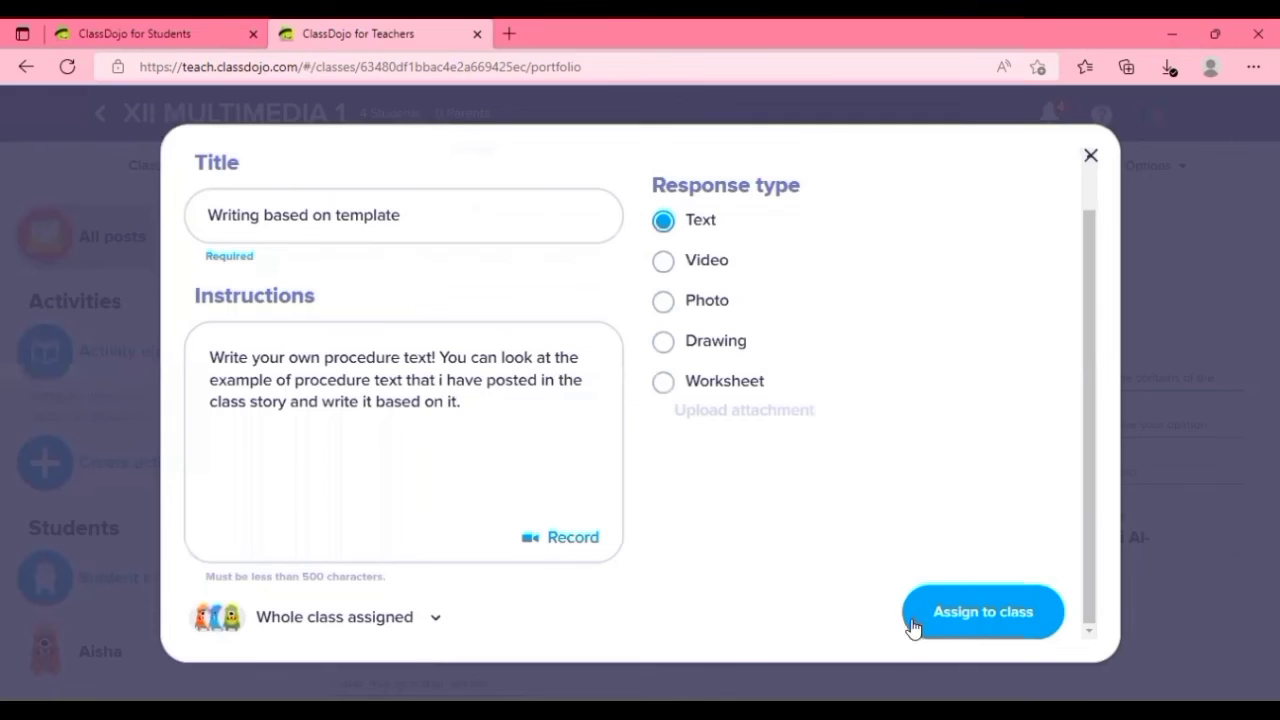
{"action": "left_click", "coordinate": [988, 624]}
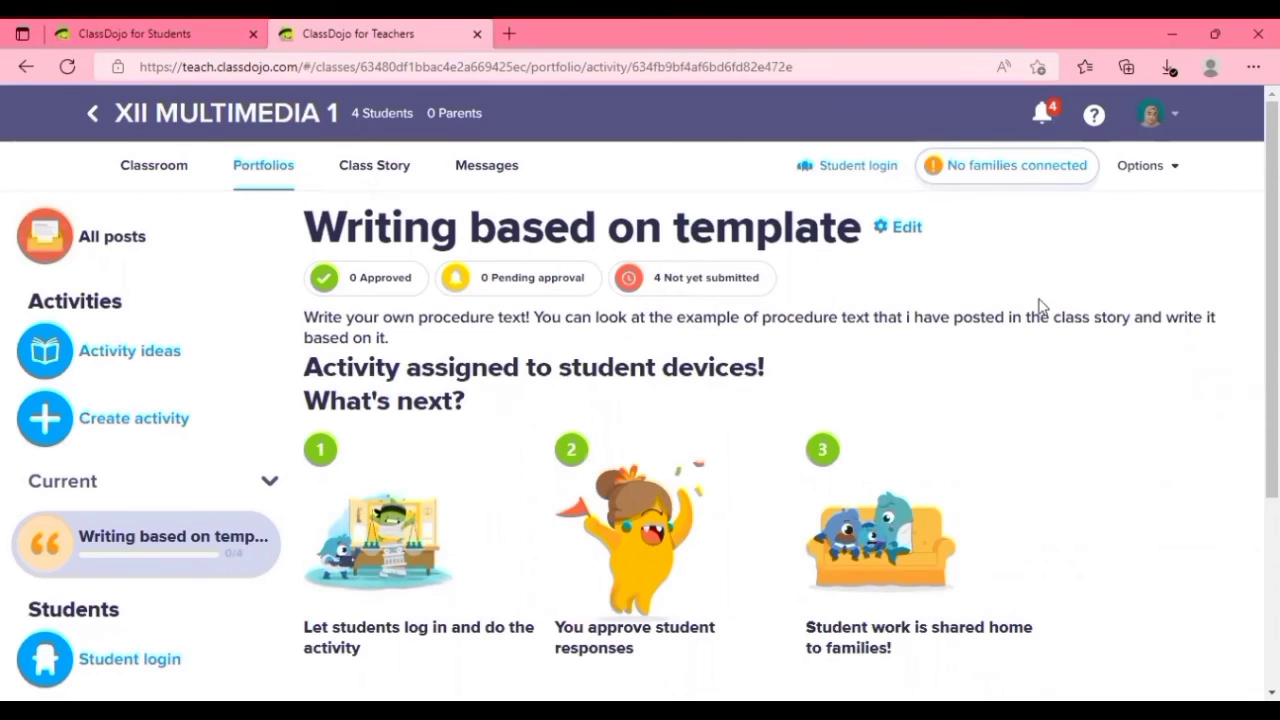
In the student account, start the "Writing based on template" activity and write the heading "How to make an cinamon roll".
{"action": "left_click", "coordinate": [134, 33]}
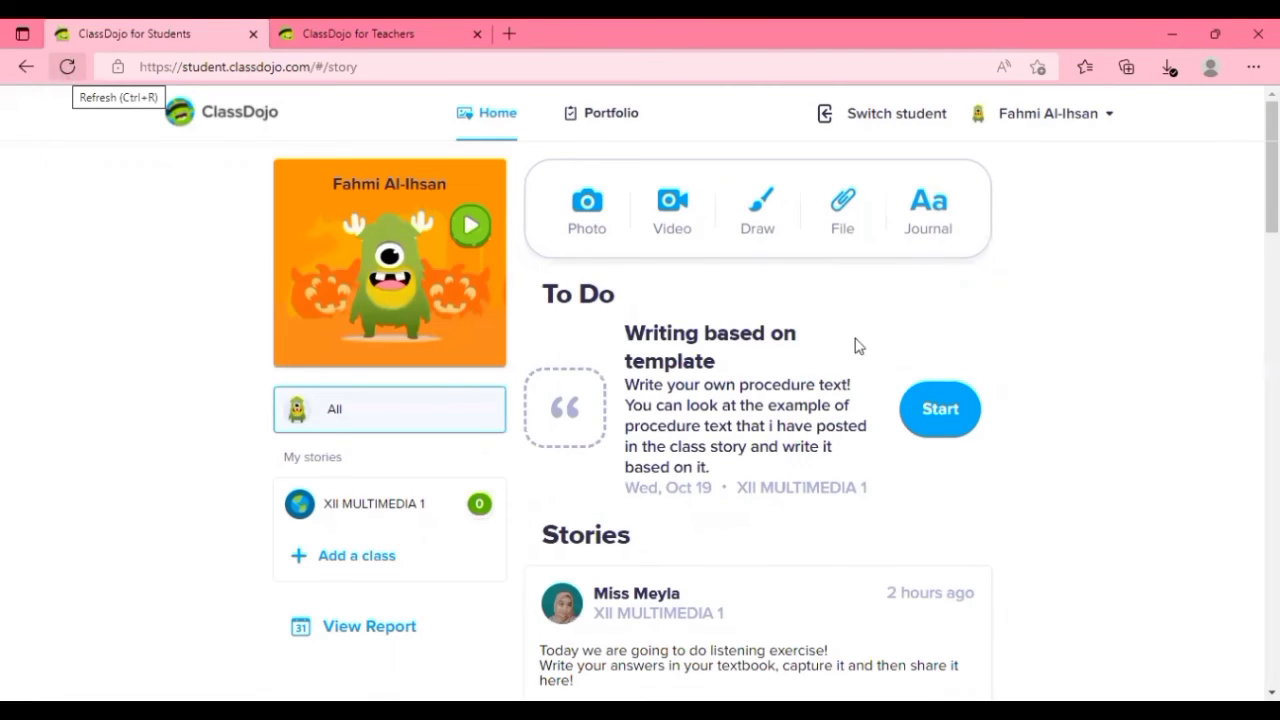
{"action": "left_click", "coordinate": [929, 411]}
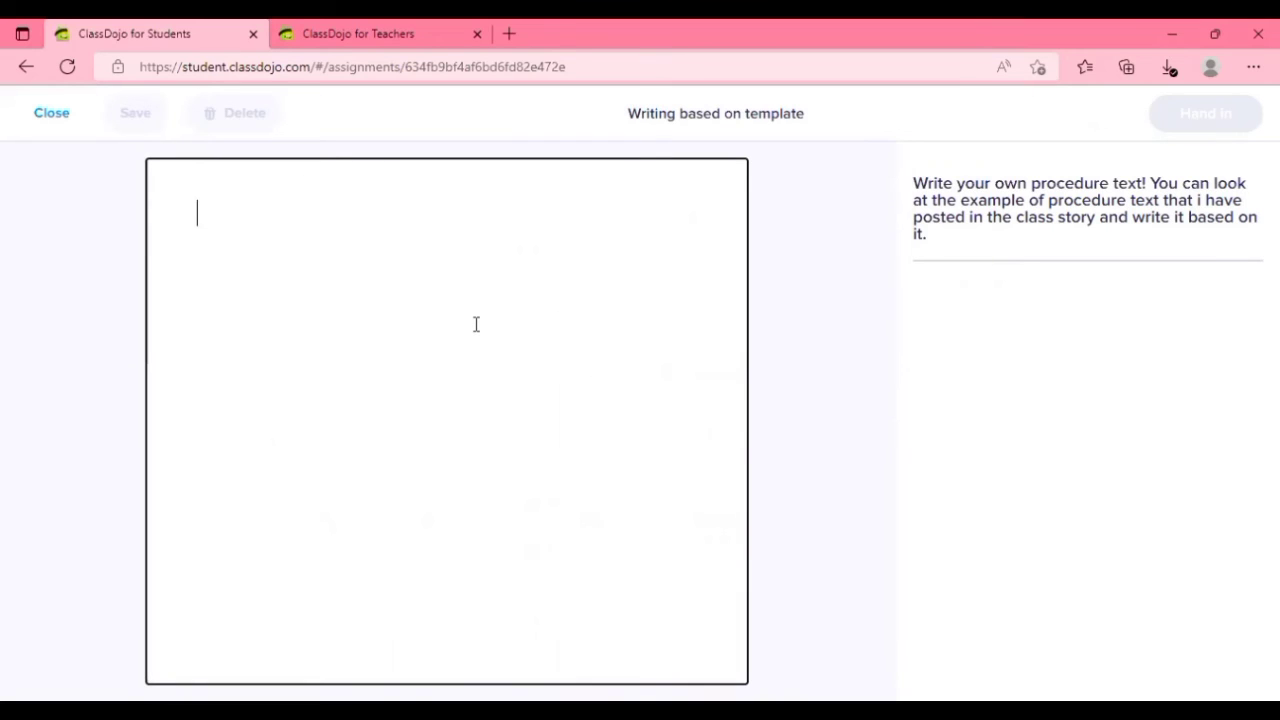
{"action": "type", "text": "How "}
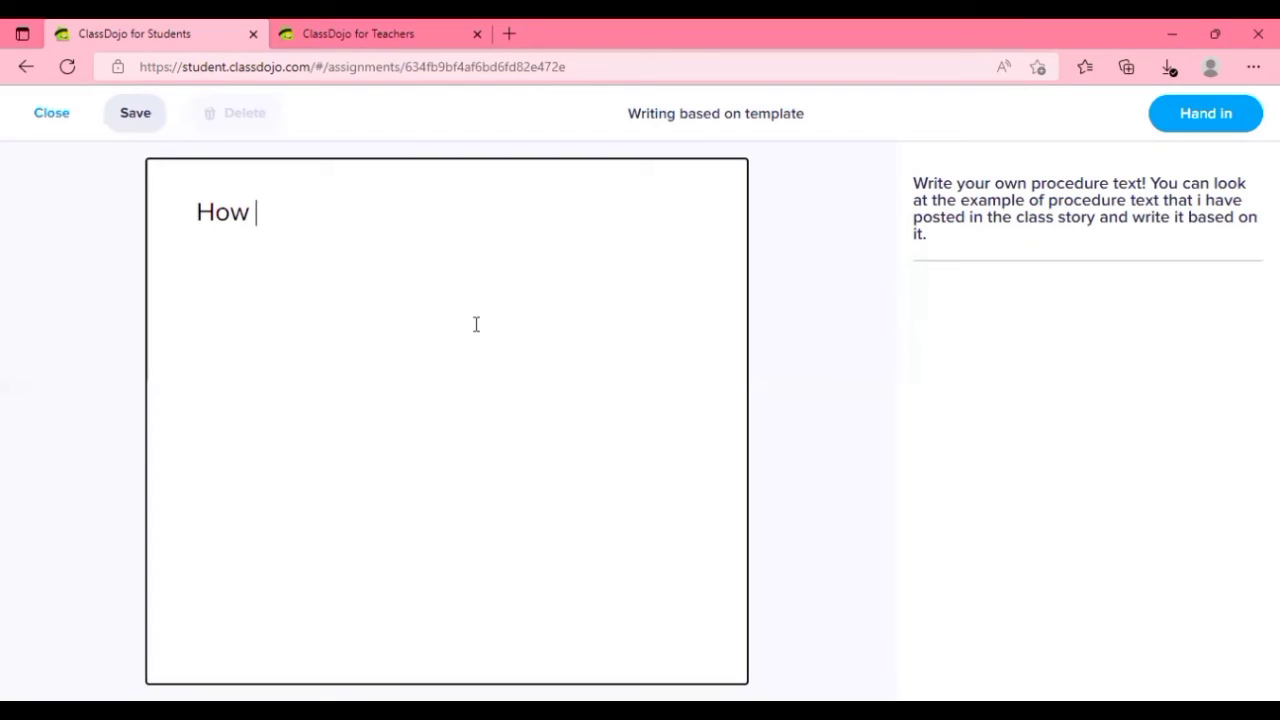
{"action": "type", "text": "to "}
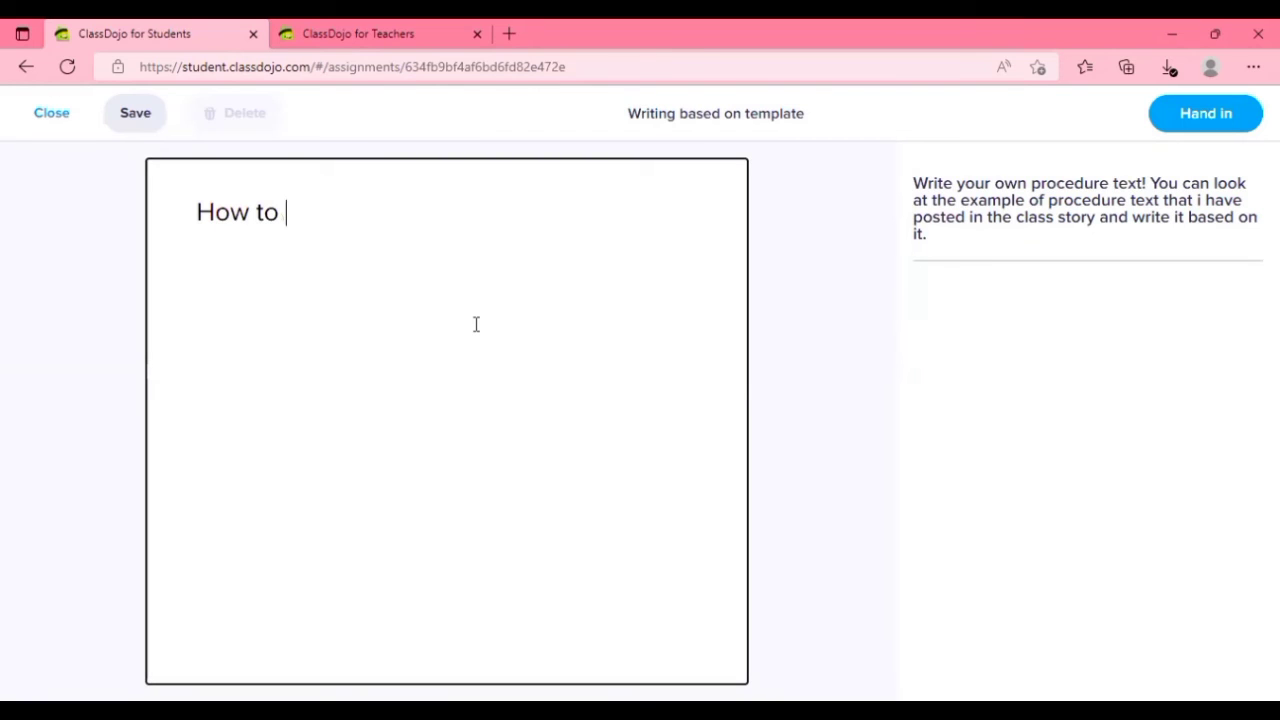
{"action": "type", "text": "make "}
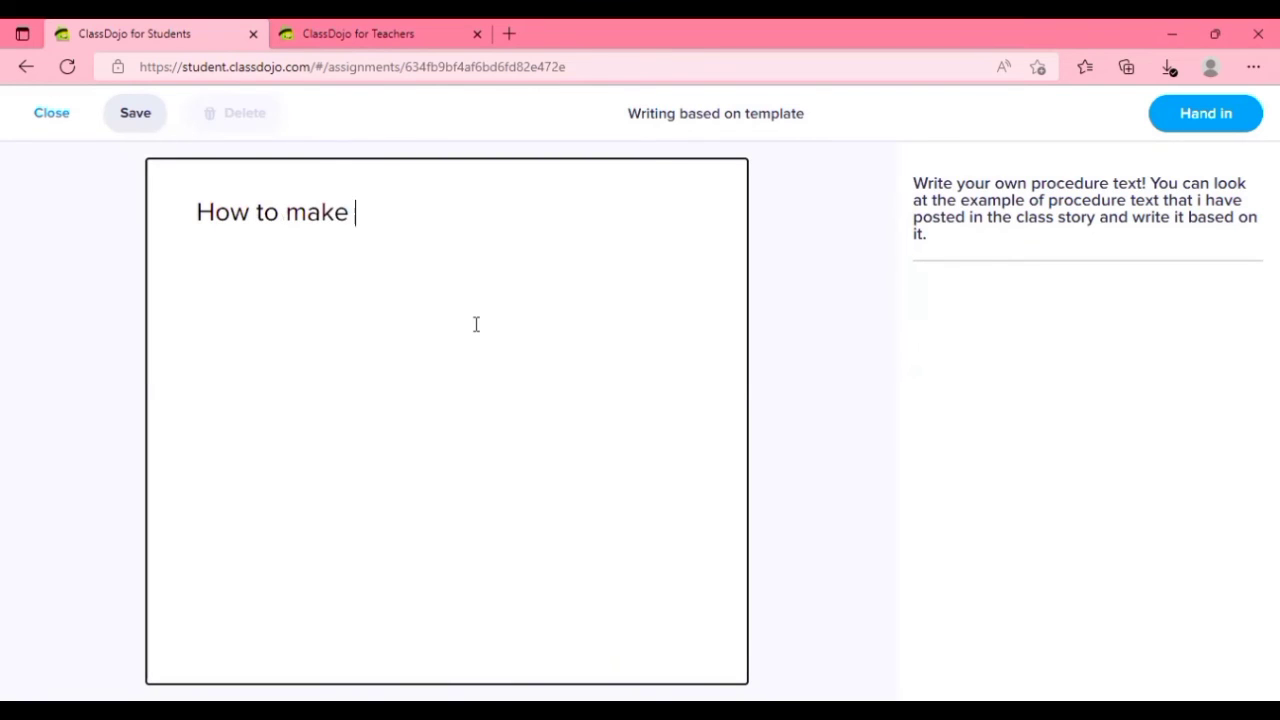
{"action": "type", "text": "an cinamo"}
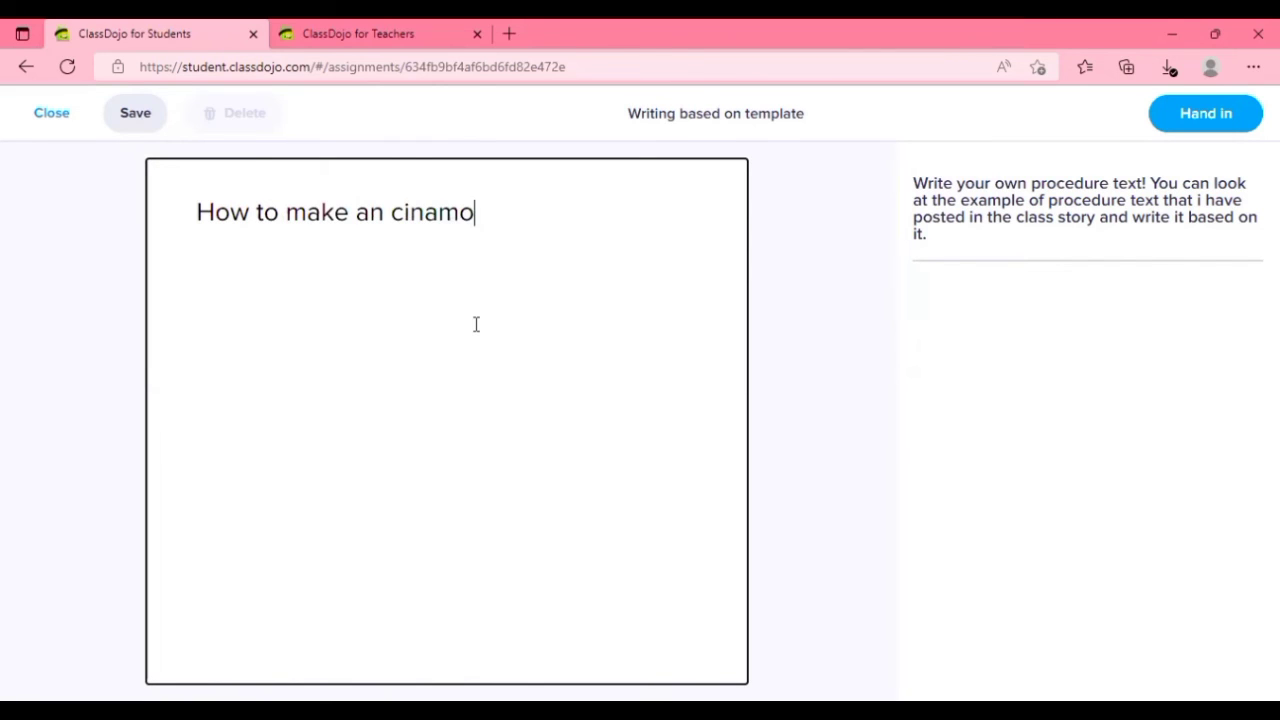
{"action": "type", "text": "n "}
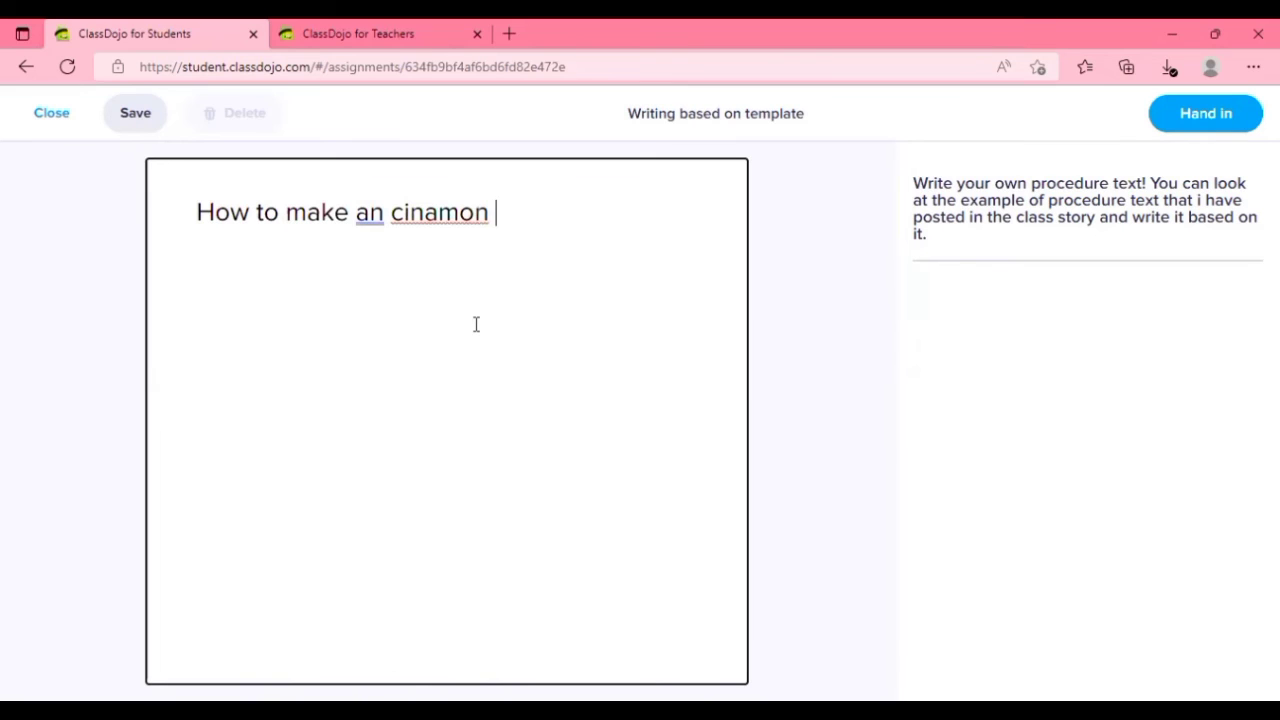
{"action": "type", "text": "rool"}
{"action": "key", "text": "BackSpace"}
{"action": "type", "text": "ll"}
Correct the heading's article and spelling to read "How to make a cinnamon roll".
{"action": "left_click", "coordinate": [437, 216]}
{"action": "type", "text": "m"}
{"action": "left_click", "coordinate": [594, 217]}
{"action": "left_click", "coordinate": [384, 216]}
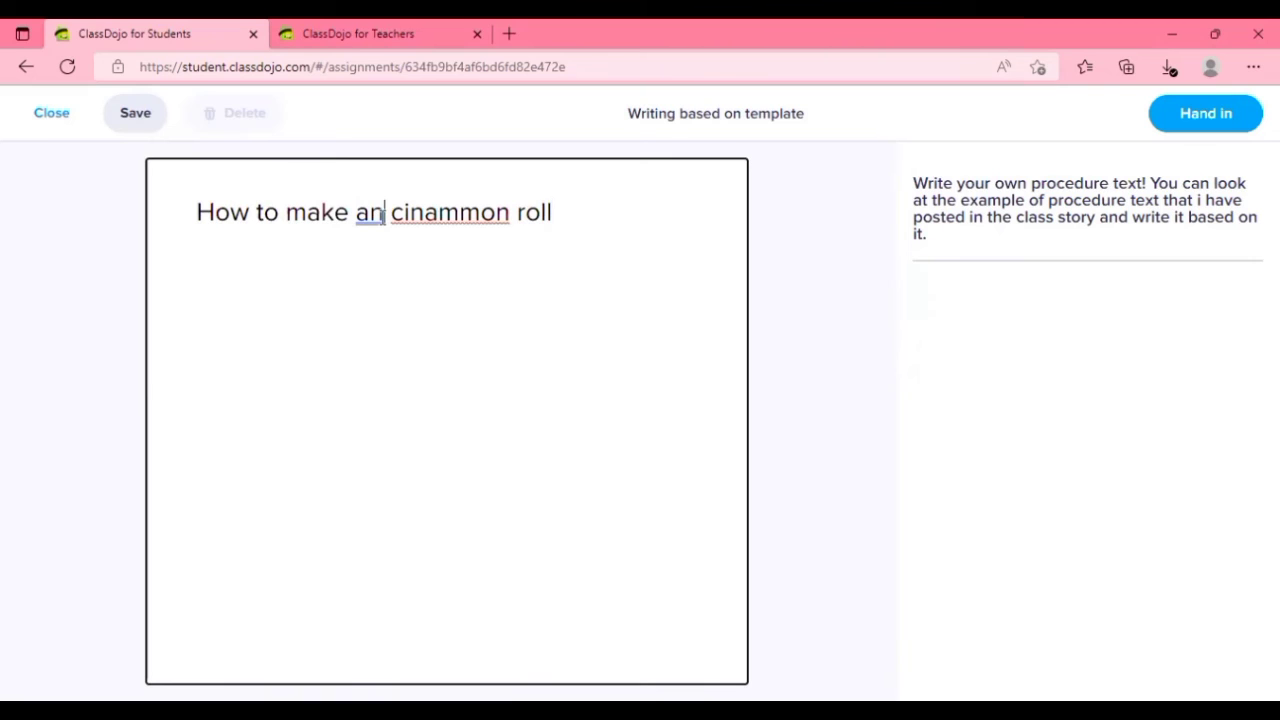
{"action": "key", "text": "BackSpace"}
{"action": "left_click", "coordinate": [483, 212]}
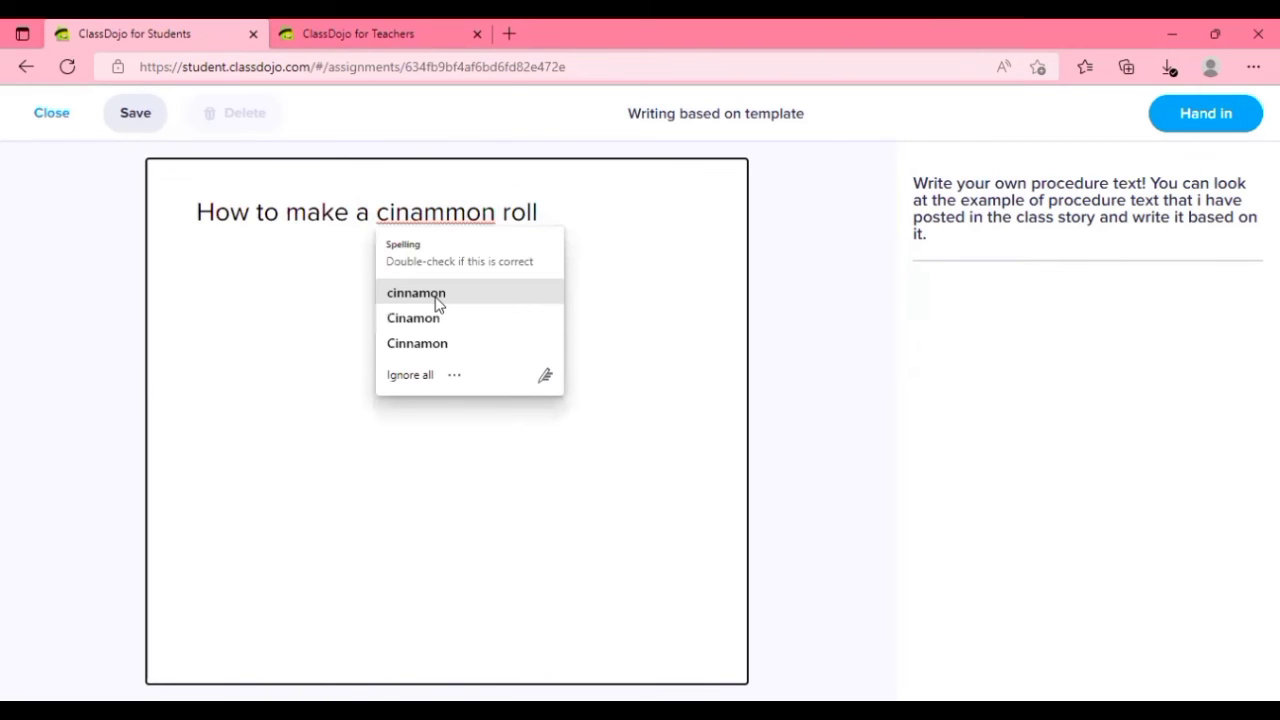
{"action": "left_click", "coordinate": [341, 215]}
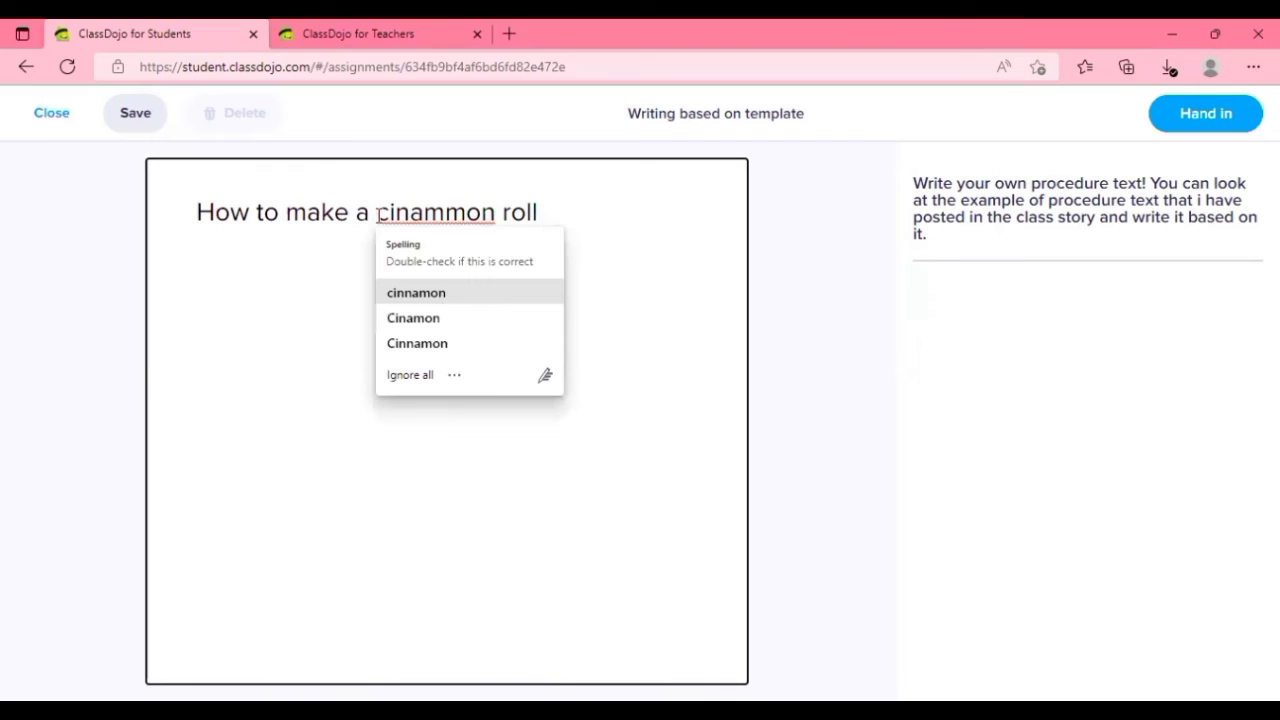
{"action": "left_click", "coordinate": [585, 225]}
Add a new line below the heading with the placeholder text "1. ......".
{"action": "key", "text": "Return"}
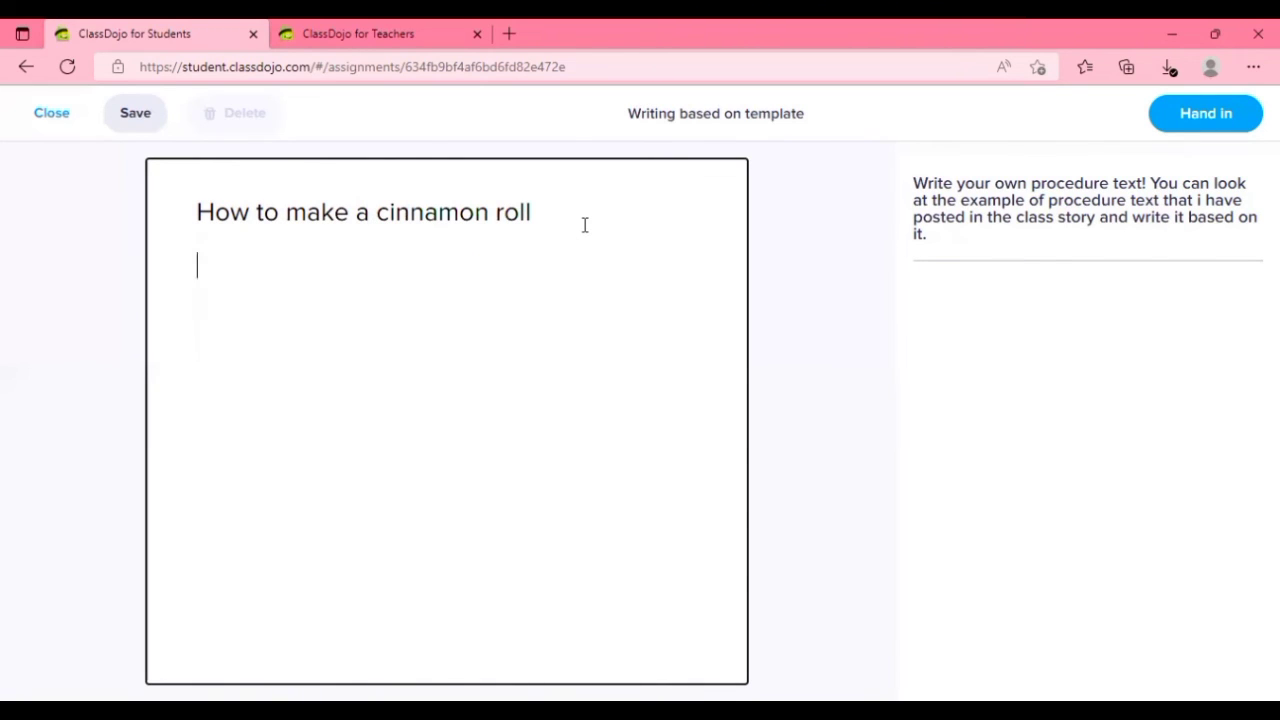
{"action": "type", "text": "1. ......"}
Save and hand in the assignment, and check the student's home page and portfolio.
{"action": "left_click", "coordinate": [134, 116]}
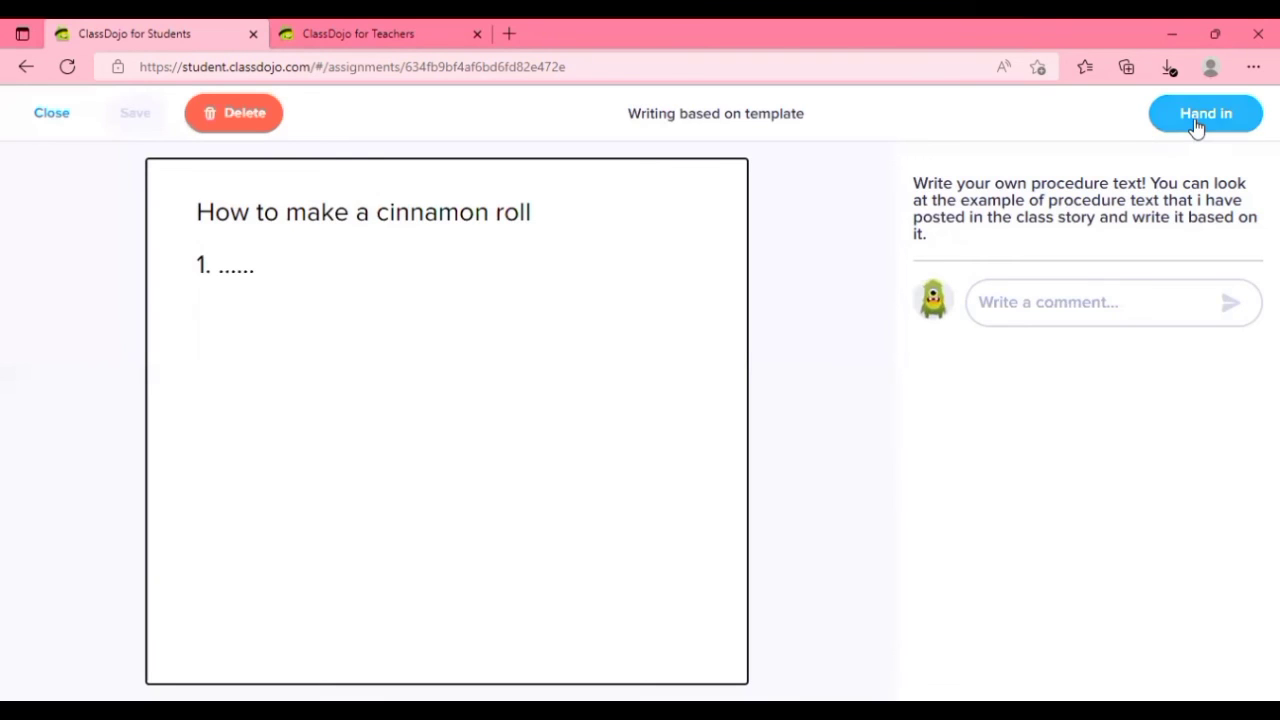
{"action": "left_click", "coordinate": [1196, 120]}
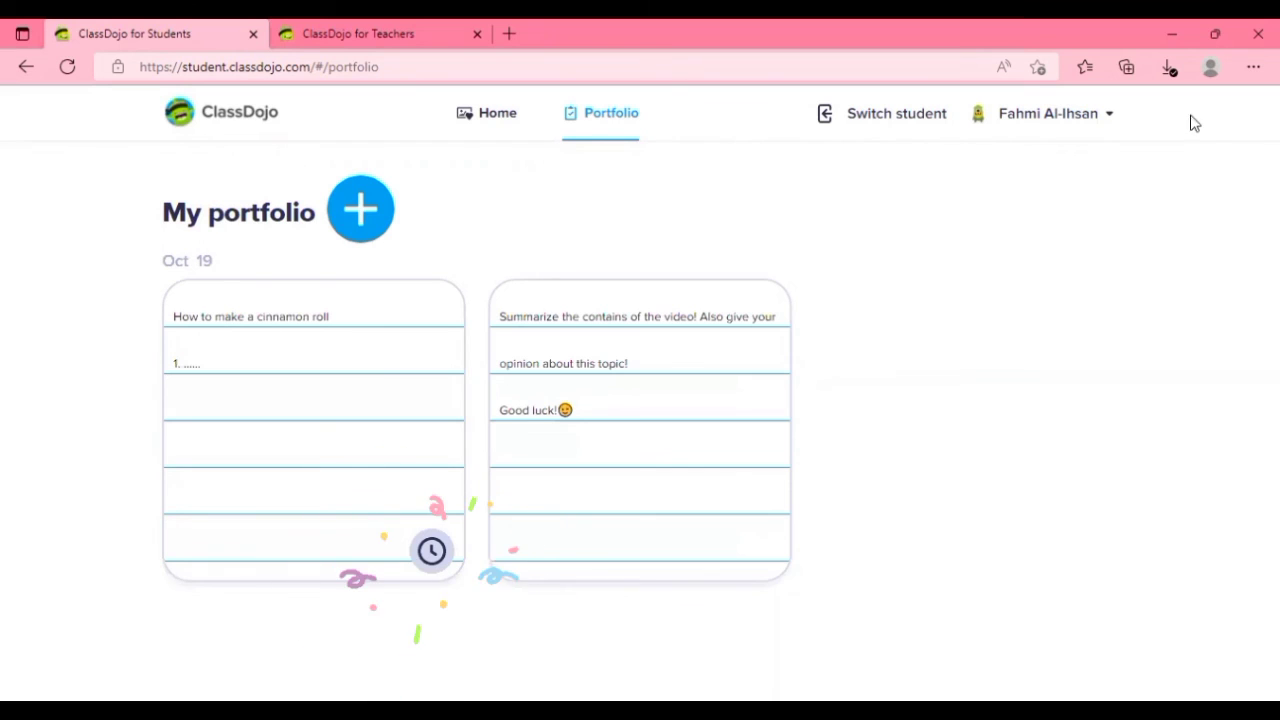
{"action": "left_click", "coordinate": [503, 114]}
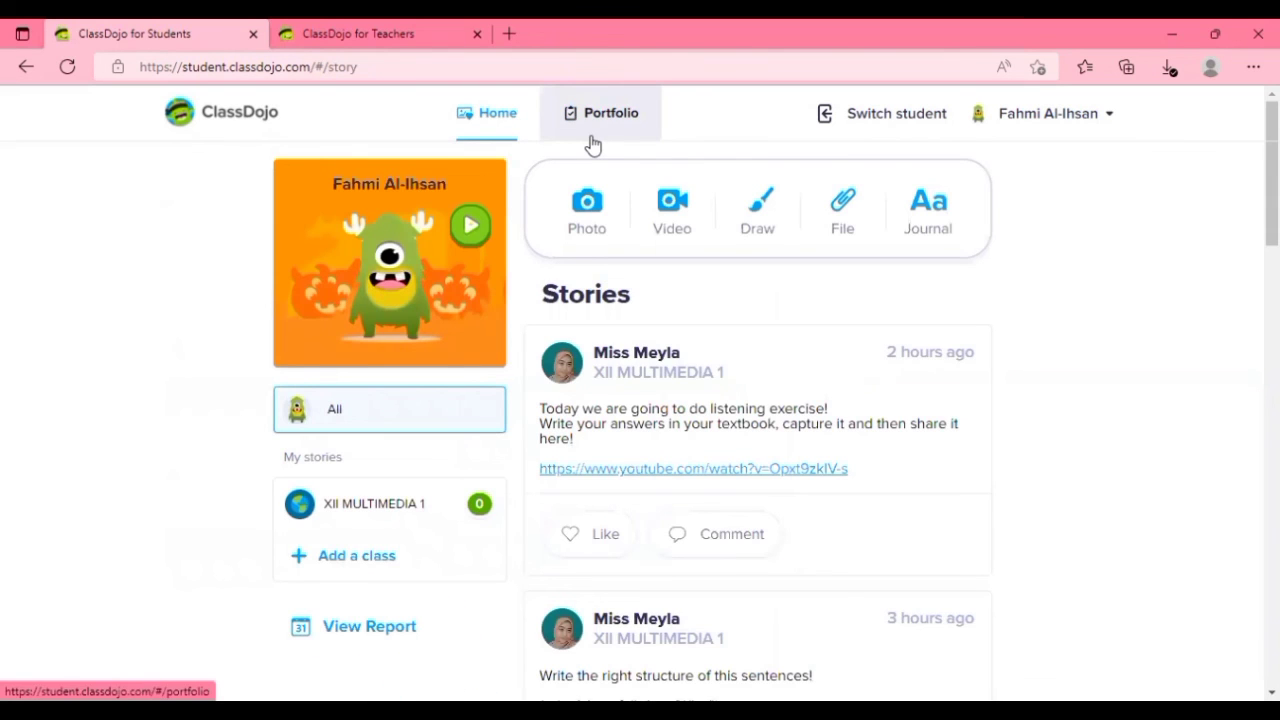
{"action": "left_click", "coordinate": [592, 140]}
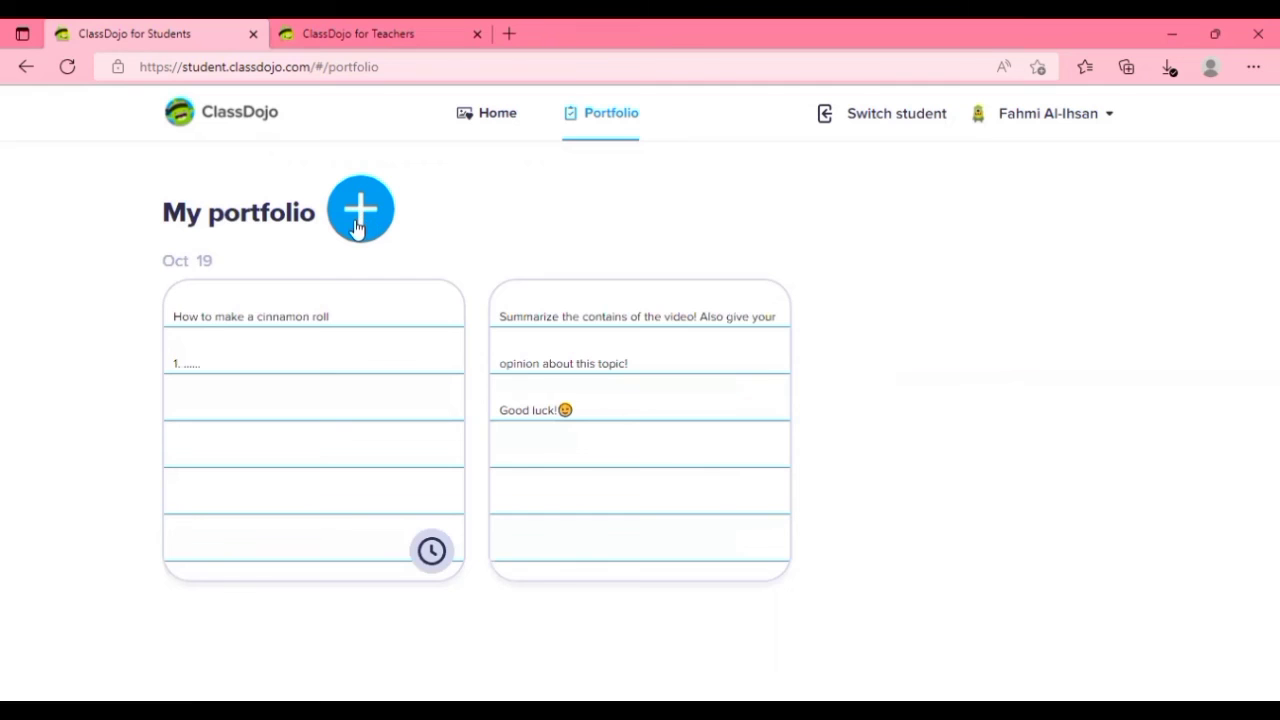
In the teacher account, open the student's "How to make a cinnamon roll" submission awaiting review and approve it.
{"action": "left_click", "coordinate": [366, 33]}
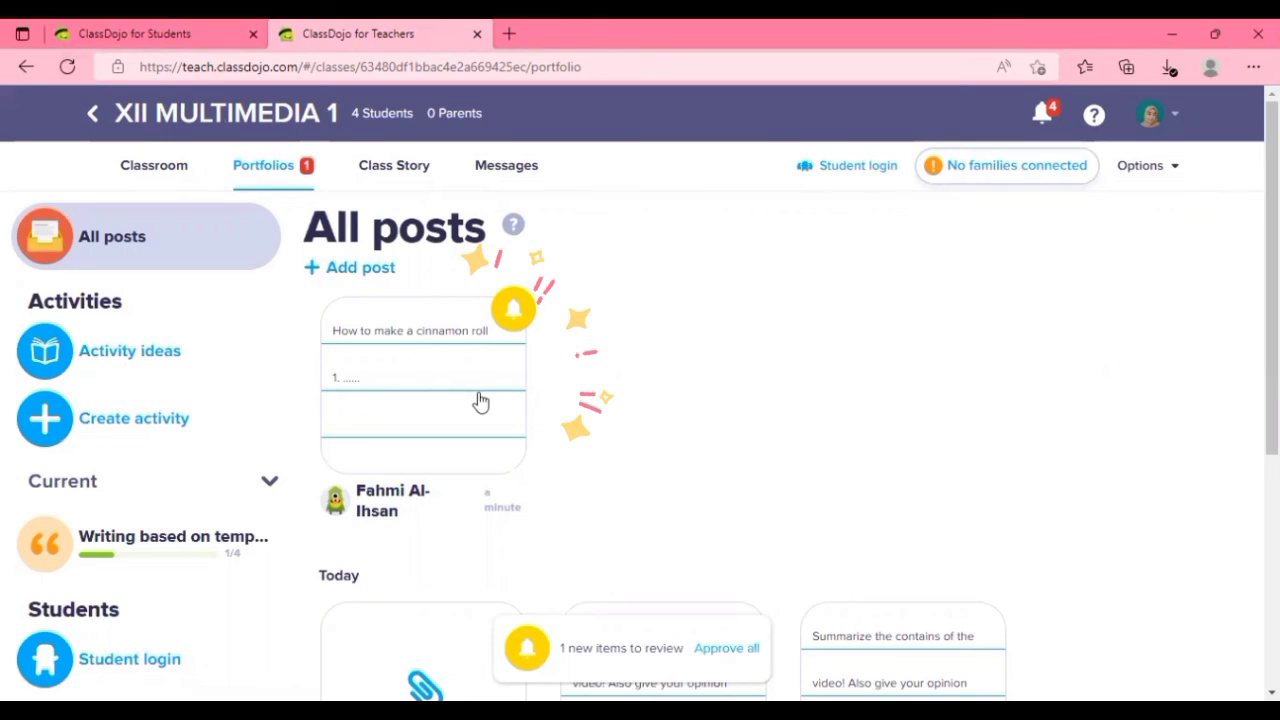
{"action": "left_click", "coordinate": [513, 316]}
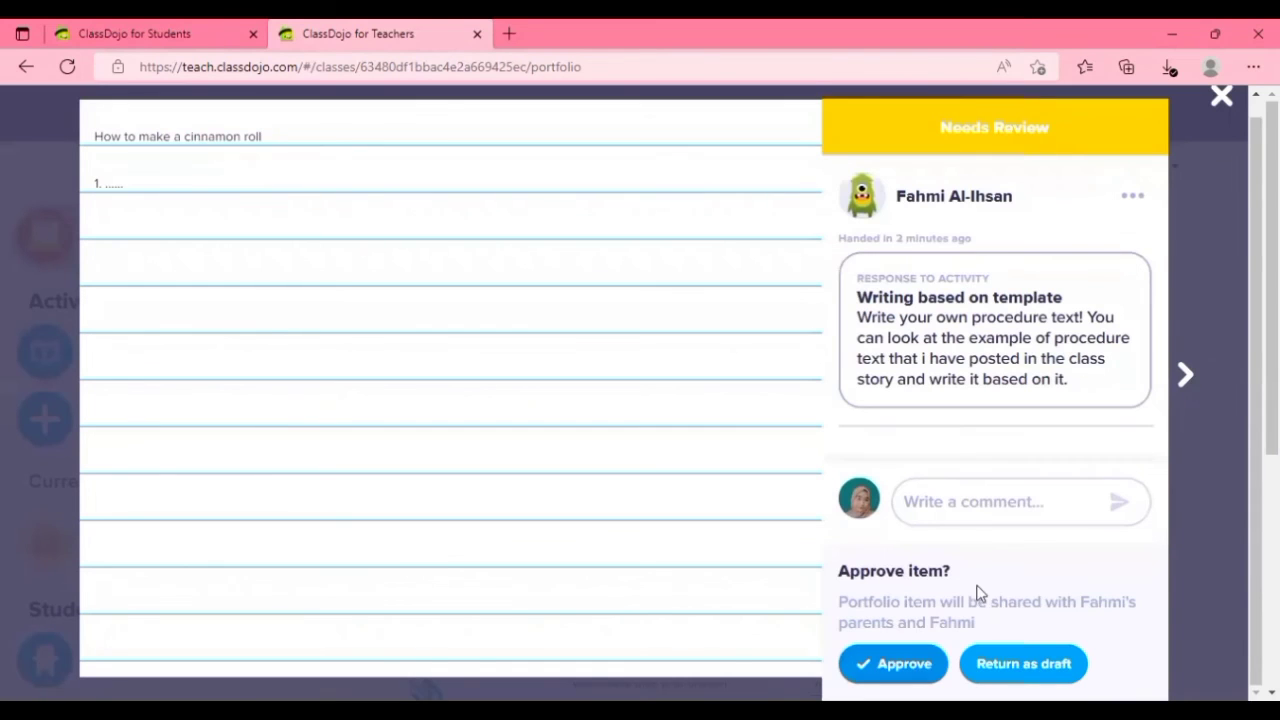
{"action": "left_click", "coordinate": [978, 510]}
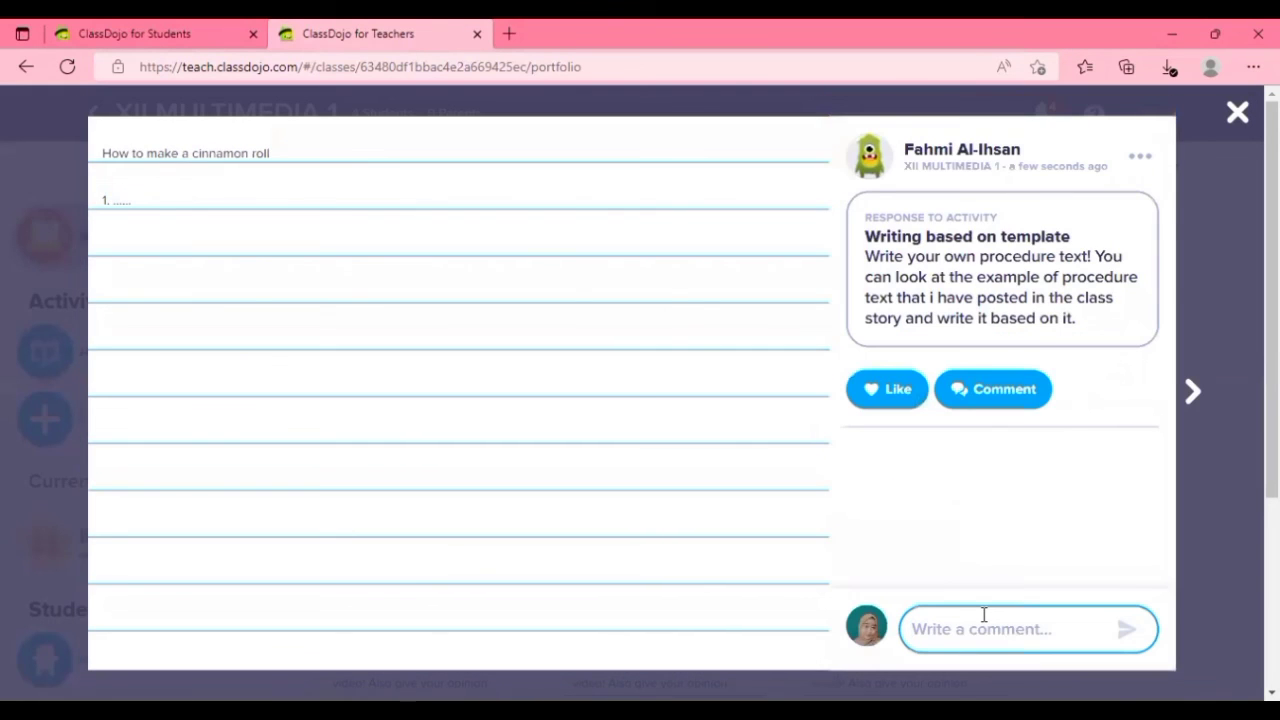
Comment "Good job" with the student's first name on the submission and close it.
{"action": "type", "text": "Good job, Fahmi!"}
{"action": "left_click", "coordinate": [1125, 632]}
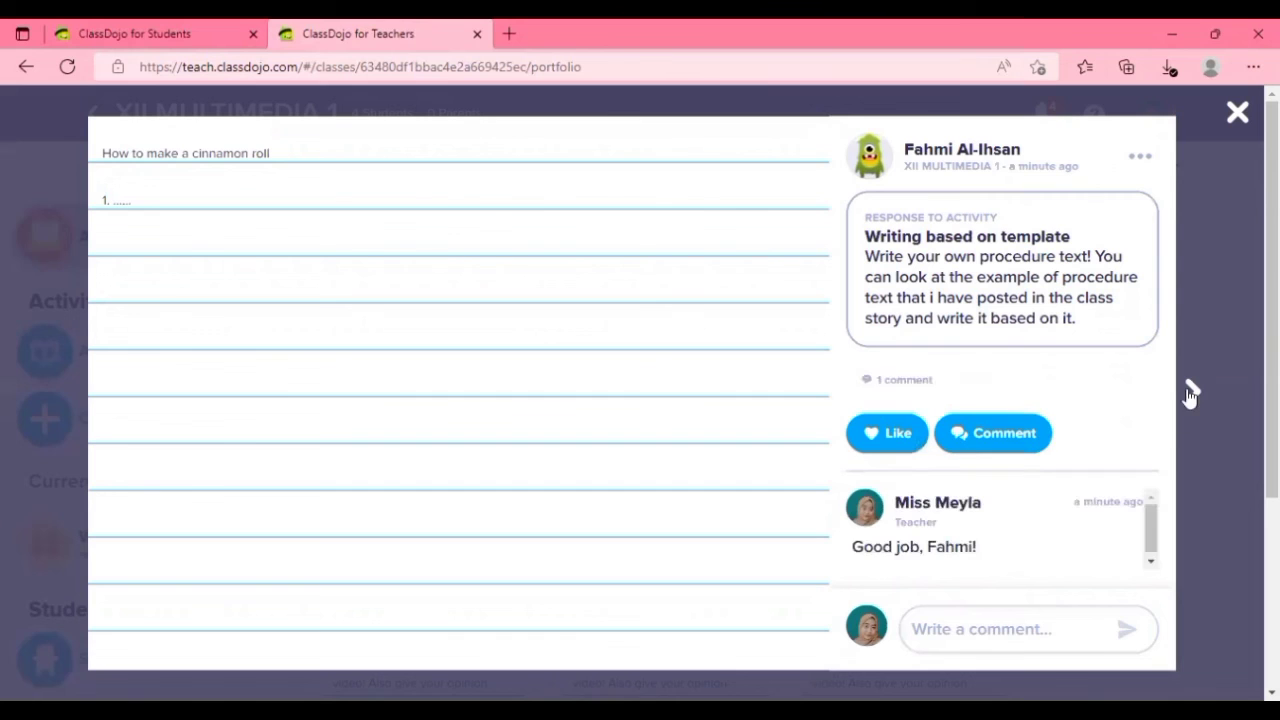
{"action": "left_click", "coordinate": [1238, 116]}
Examine the approval status and submitted work of the "Writing based on template" activity.
{"action": "left_click", "coordinate": [185, 557]}
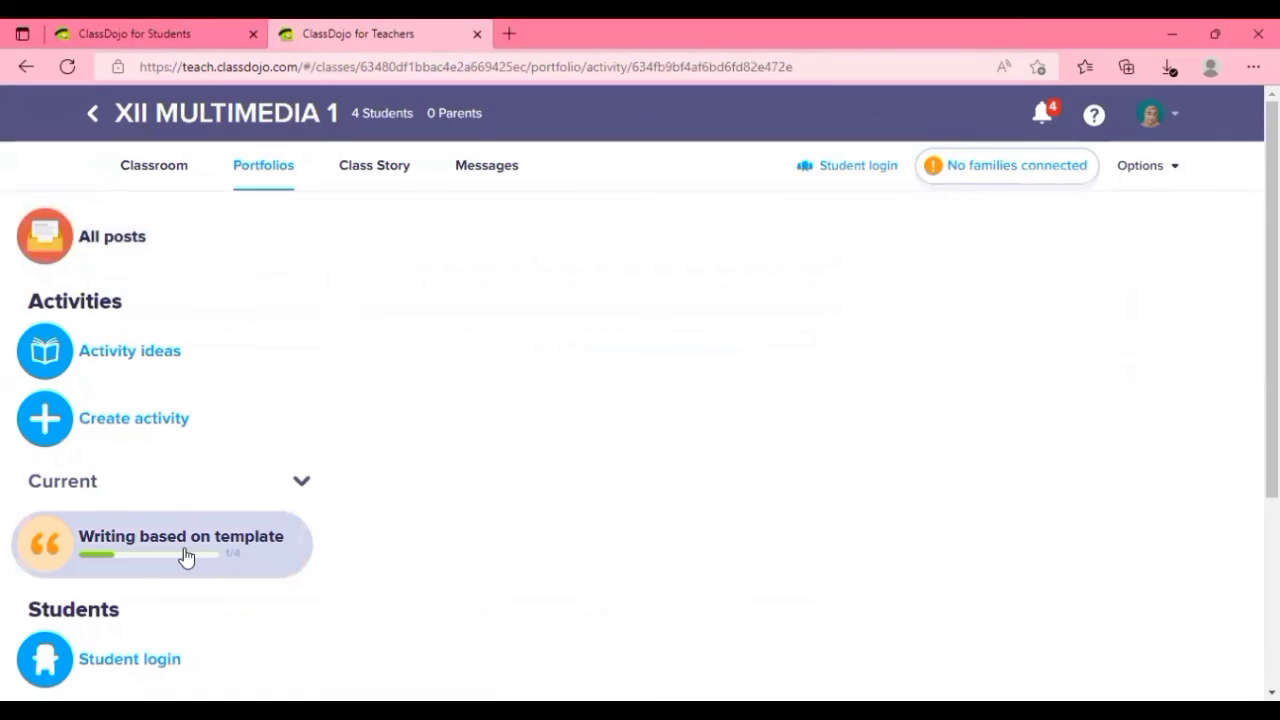
{"action": "scroll", "coordinate": [640, 391], "scroll_direction": "down", "scroll_amount": 1}
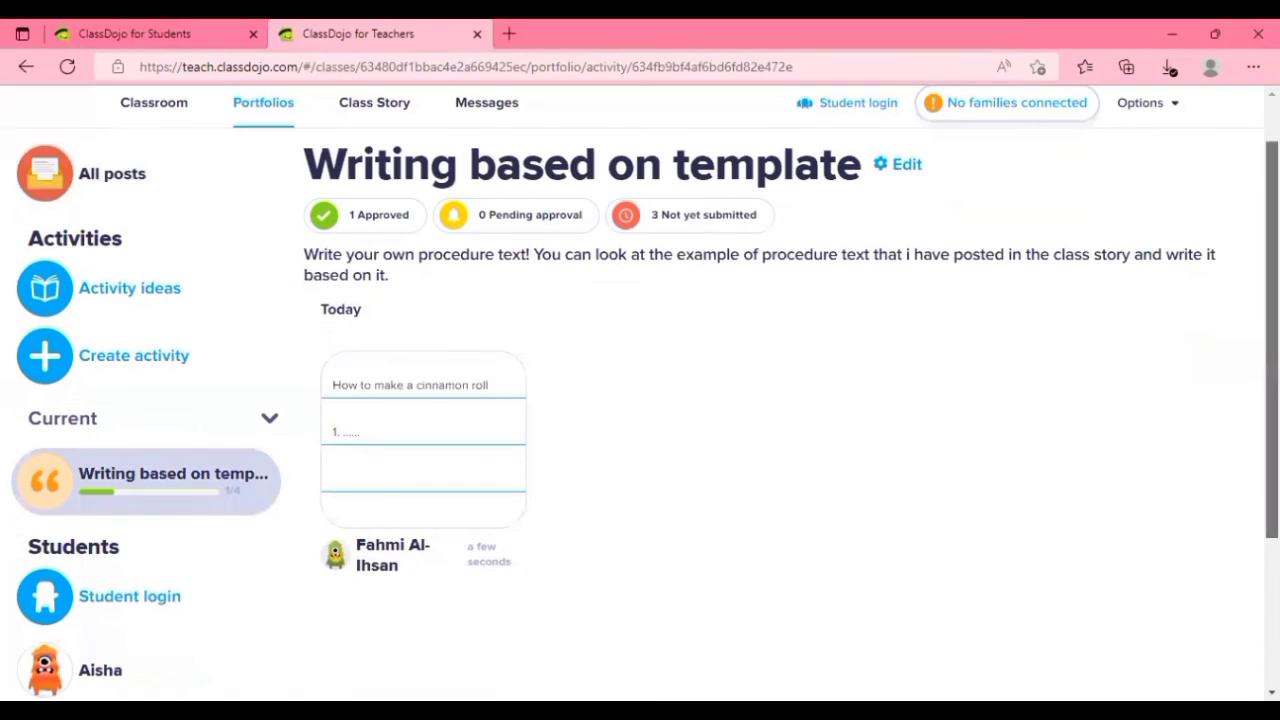
{"action": "scroll", "coordinate": [540, 262], "scroll_direction": "down", "scroll_amount": 1}
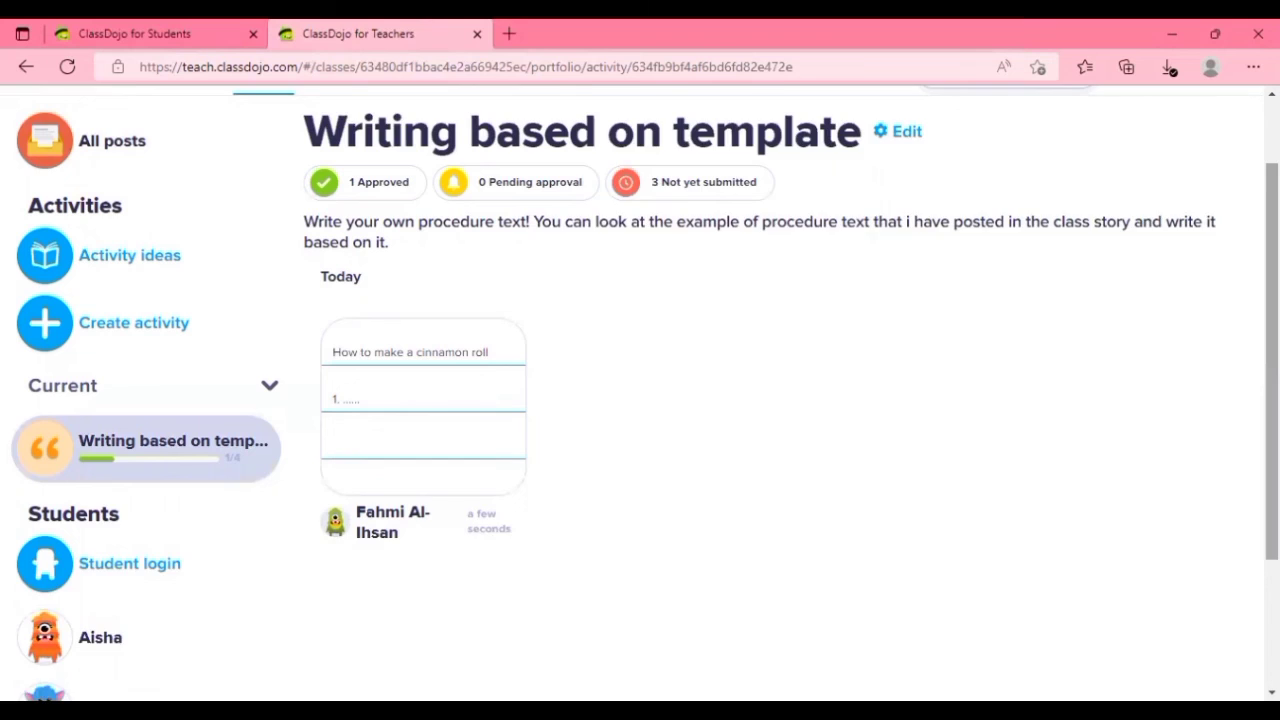
{"action": "scroll", "coordinate": [1077, 409], "scroll_direction": "down", "scroll_amount": 1}
{"action": "scroll", "coordinate": [1077, 409], "scroll_direction": "up", "scroll_amount": 3}
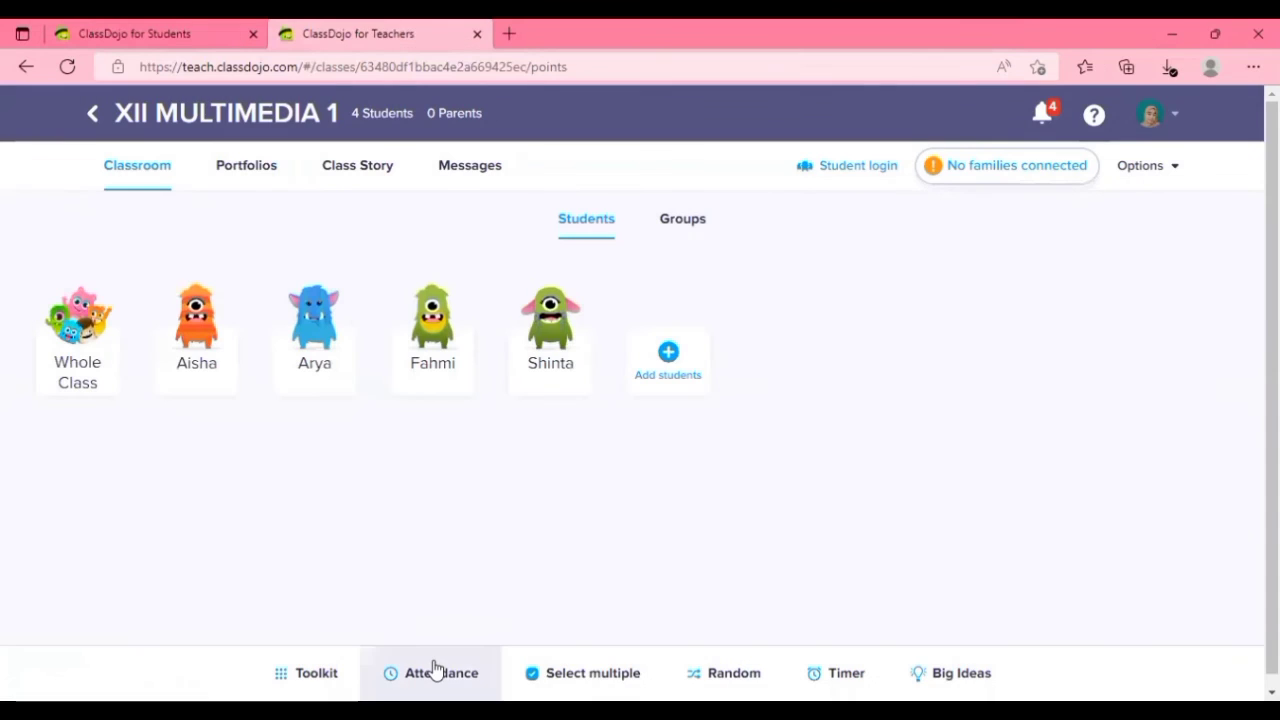
Take attendance in the classroom, marking all students absent and back to present.
{"action": "left_click", "coordinate": [436, 669]}
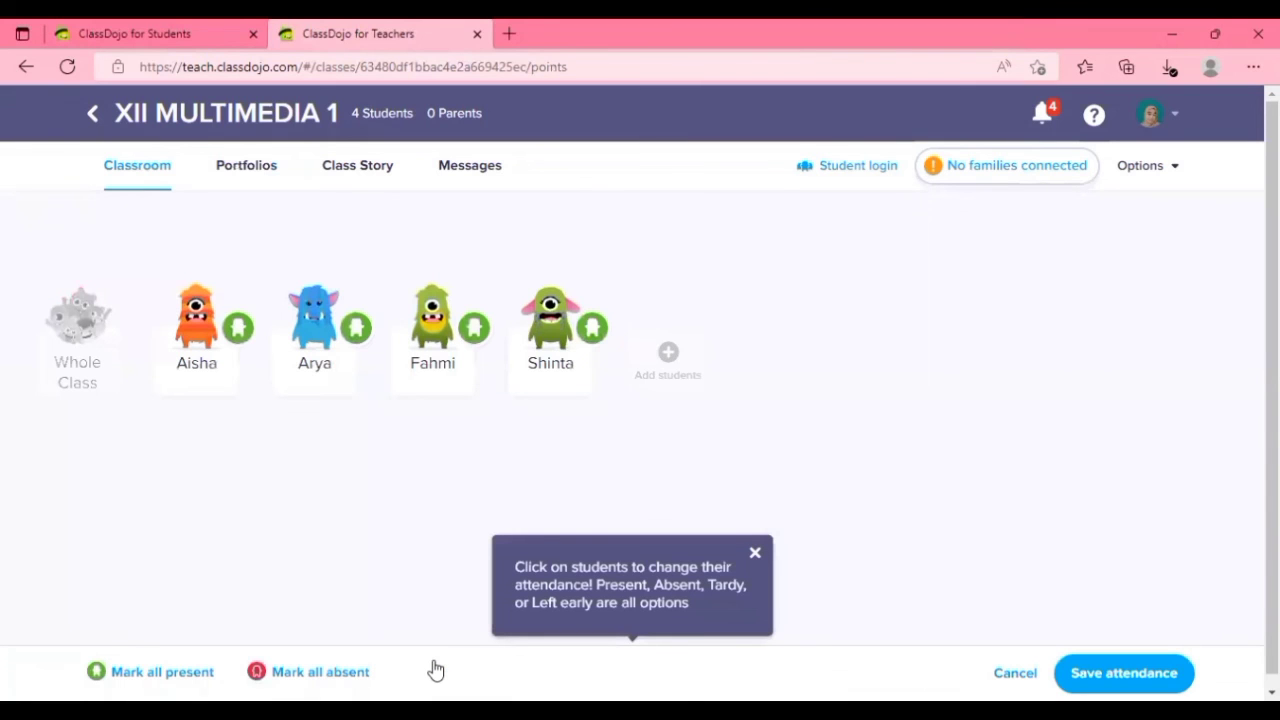
{"action": "left_click", "coordinate": [268, 673]}
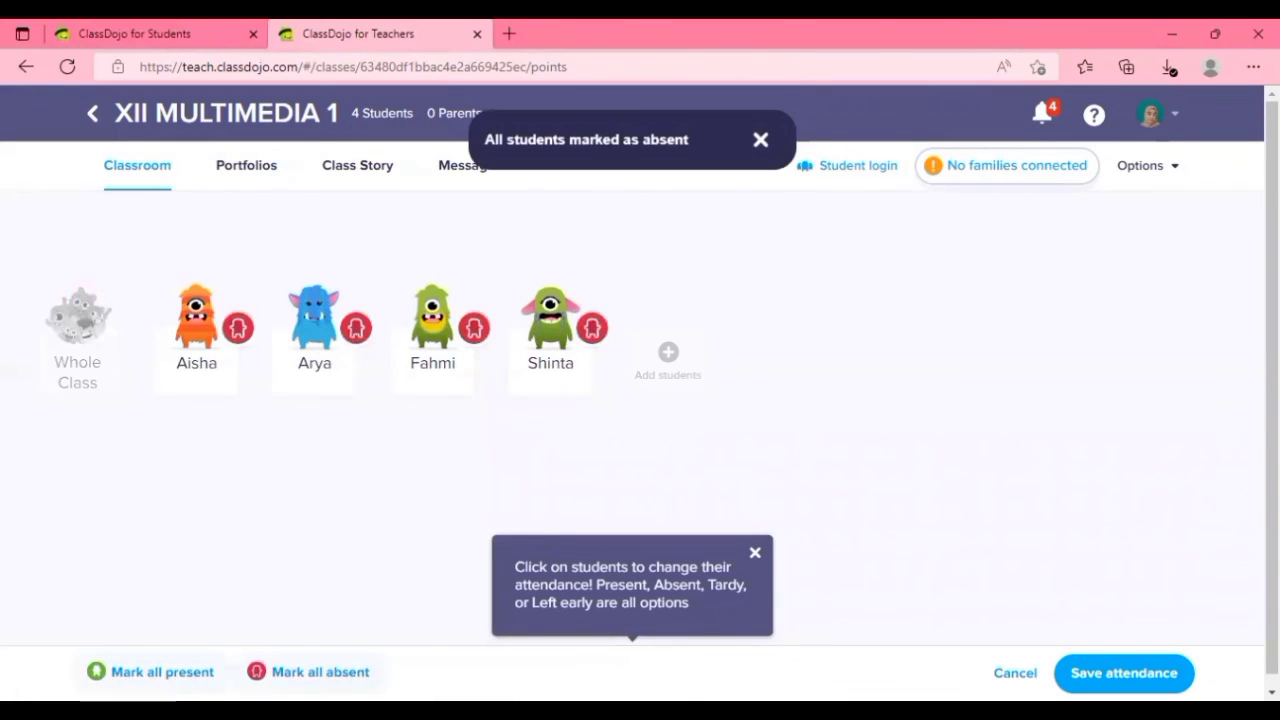
{"action": "left_click", "coordinate": [150, 672]}
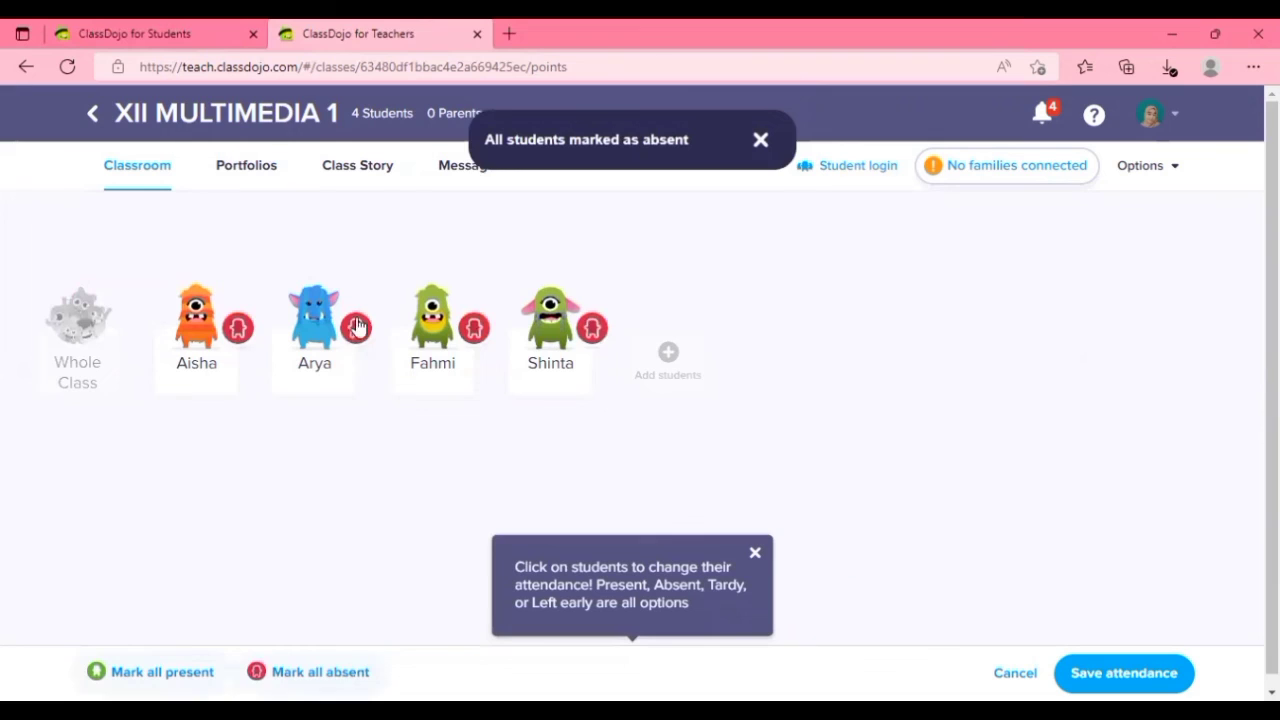
Try out the attendance statuses on the first student, dismiss the attendance tip and save the attendance.
{"action": "left_click", "coordinate": [239, 330]}
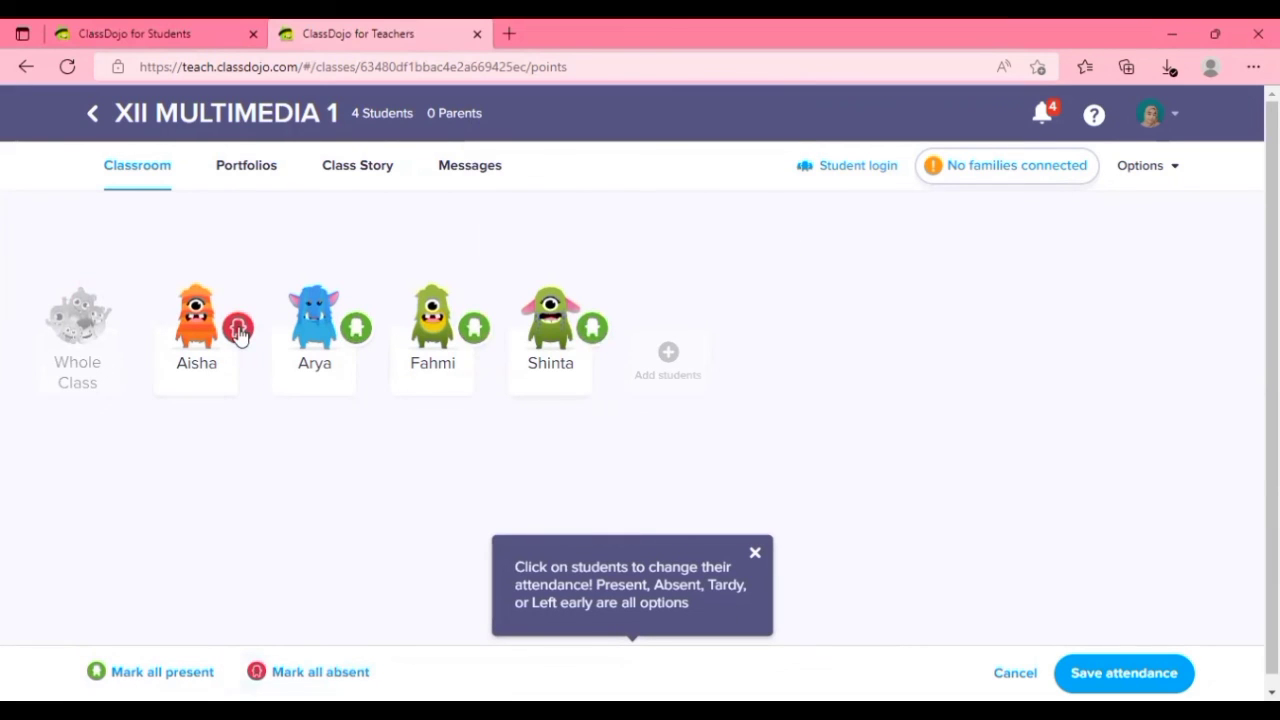
{"action": "left_click", "coordinate": [256, 355]}
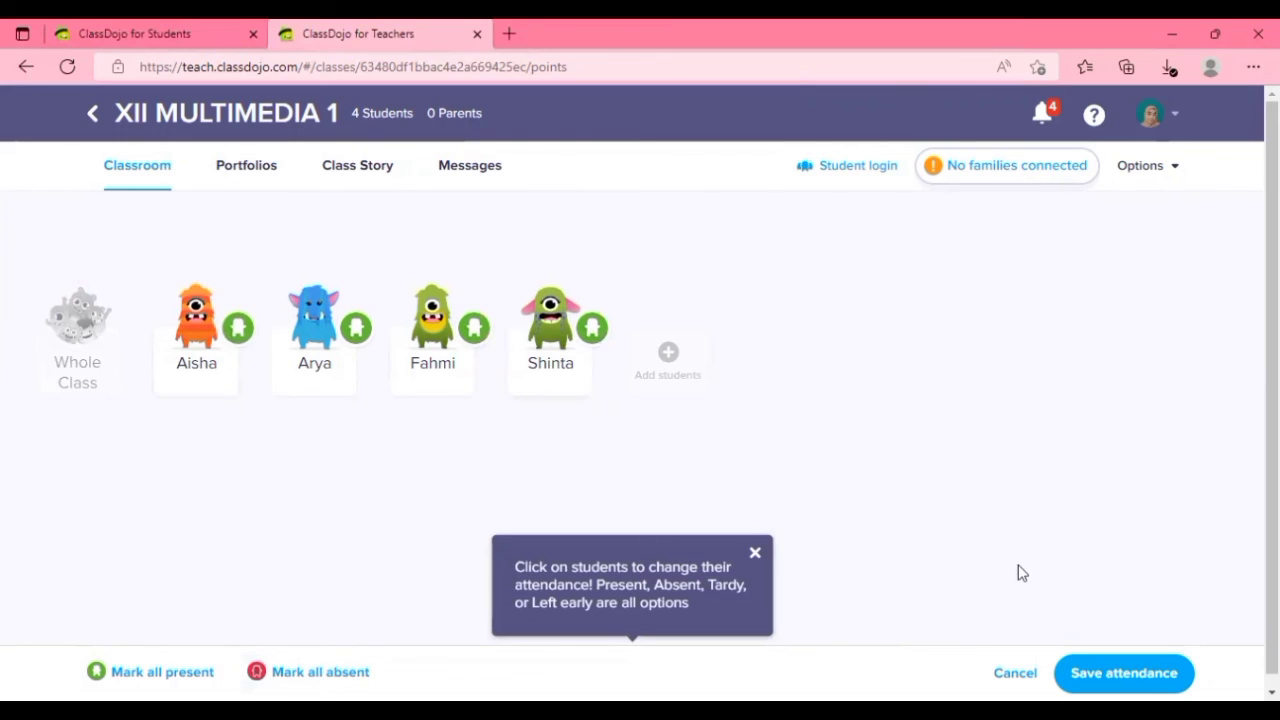
{"action": "left_click", "coordinate": [758, 558]}
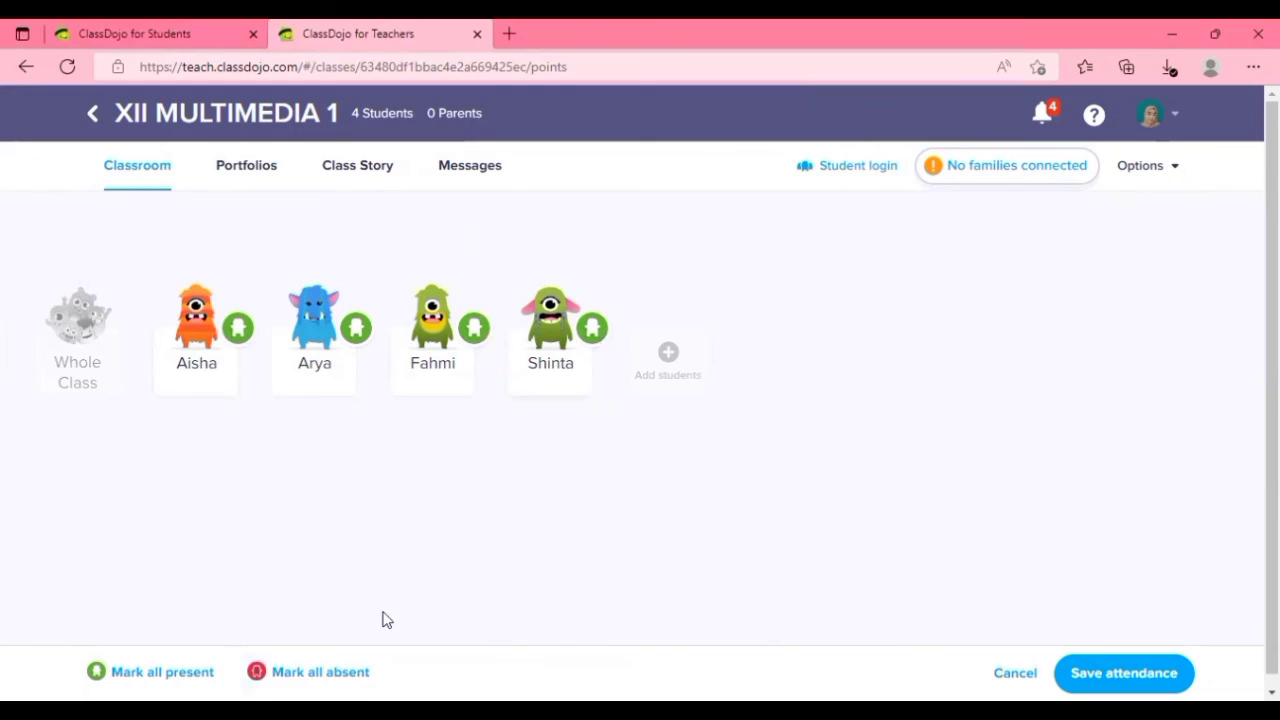
{"action": "left_click", "coordinate": [240, 342]}
{"action": "left_click", "coordinate": [1124, 673]}
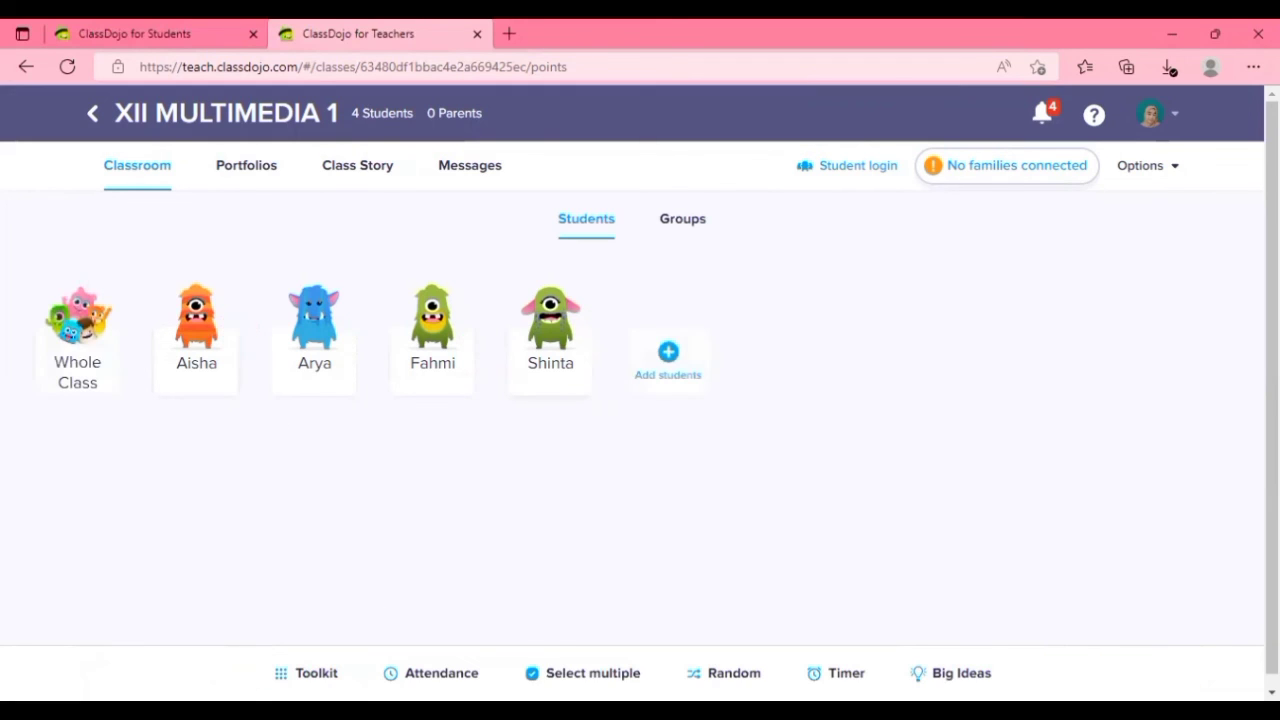